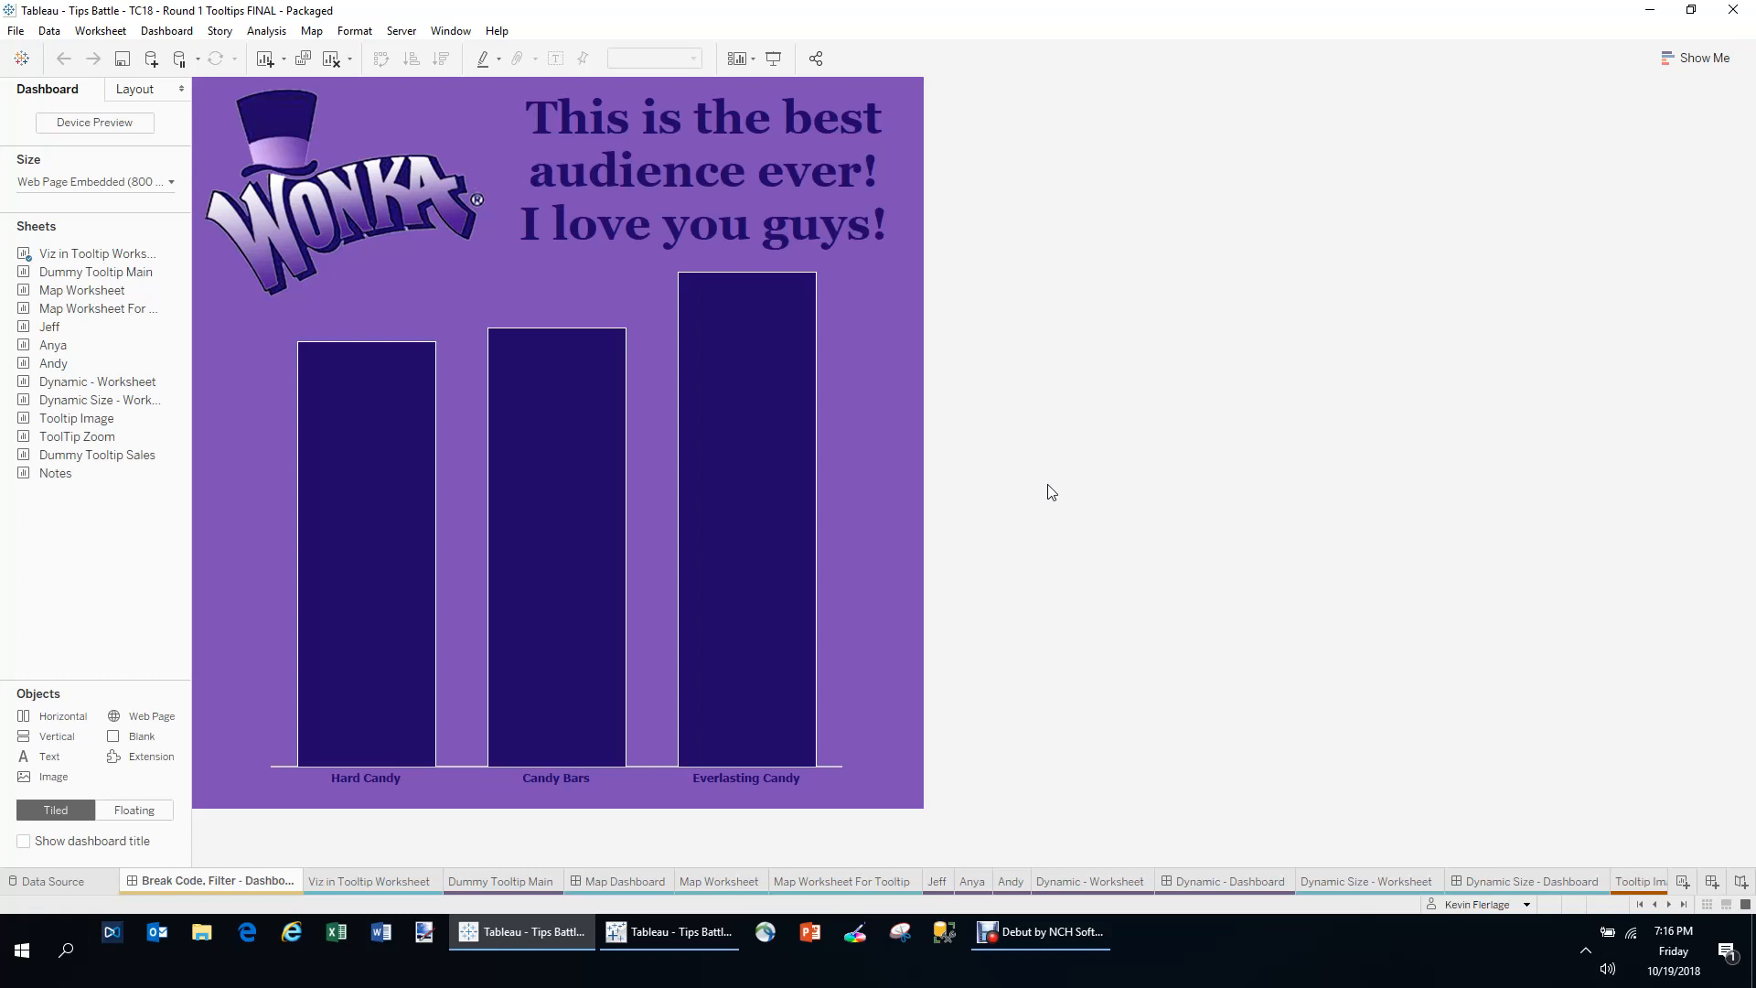
- Break the embedded sheet reference in Viz in Tooltip Worksheet's tooltip by renaming it "Tooltdp Viz", and open the Tooltip Viz sheet
mouse_move(786, 364)
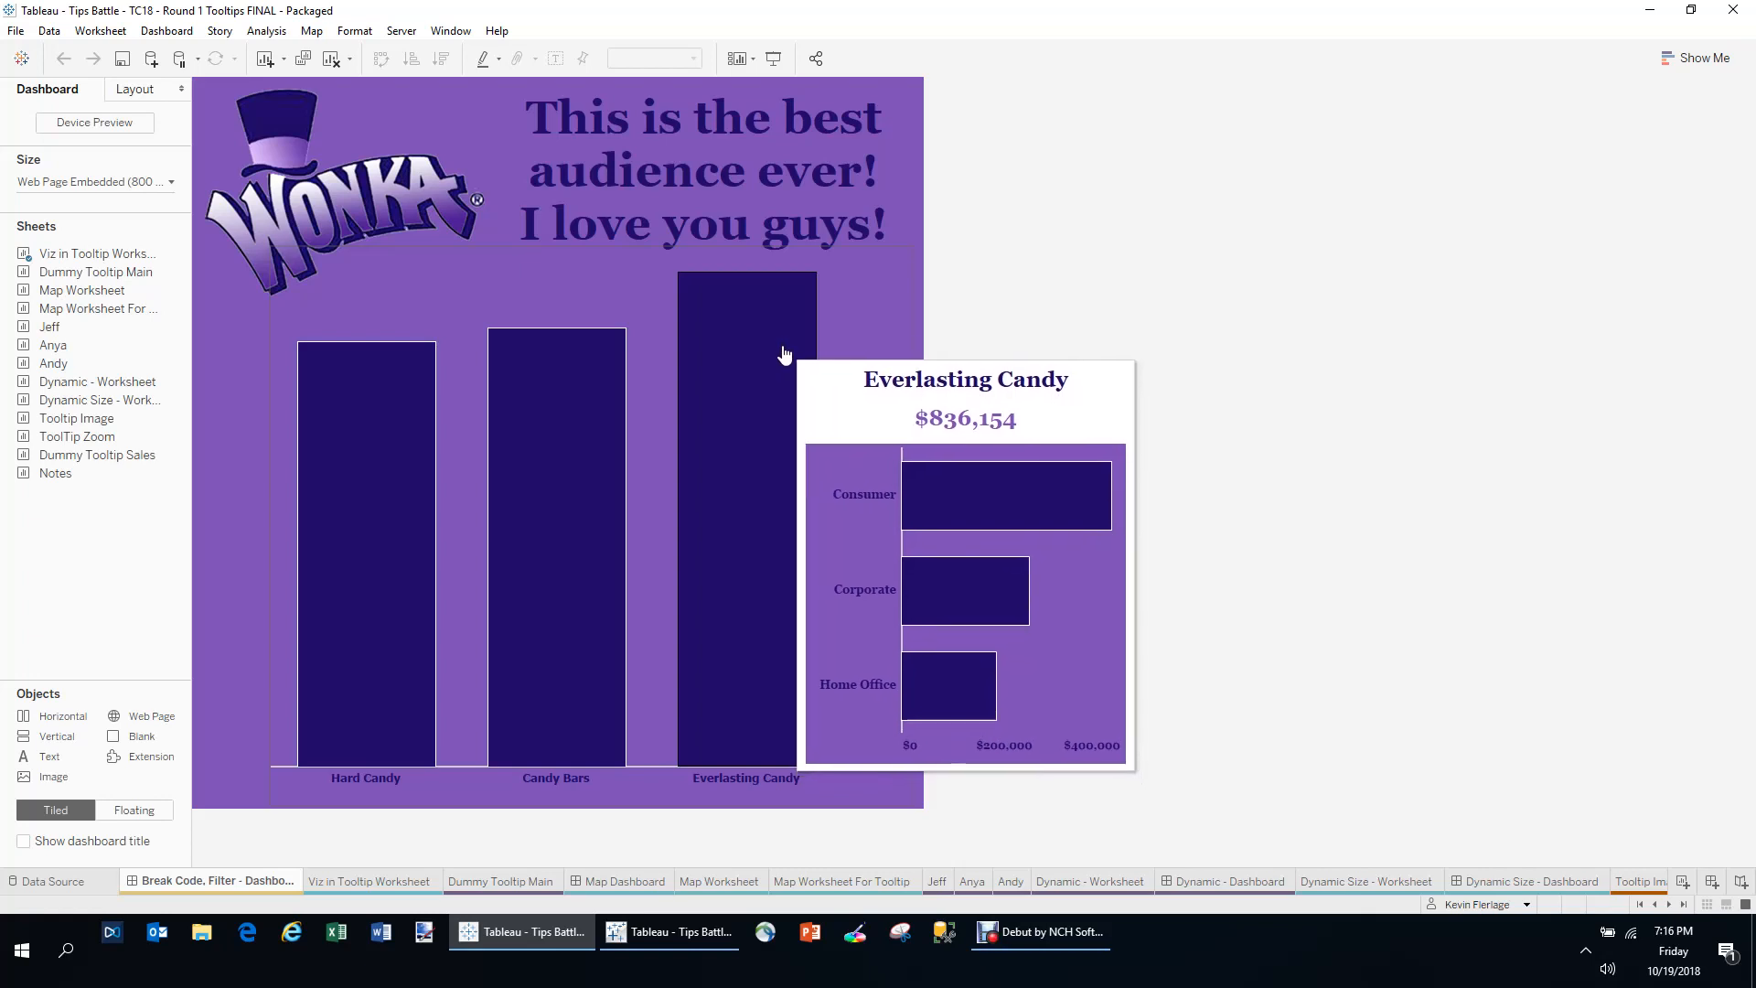
click(409, 884)
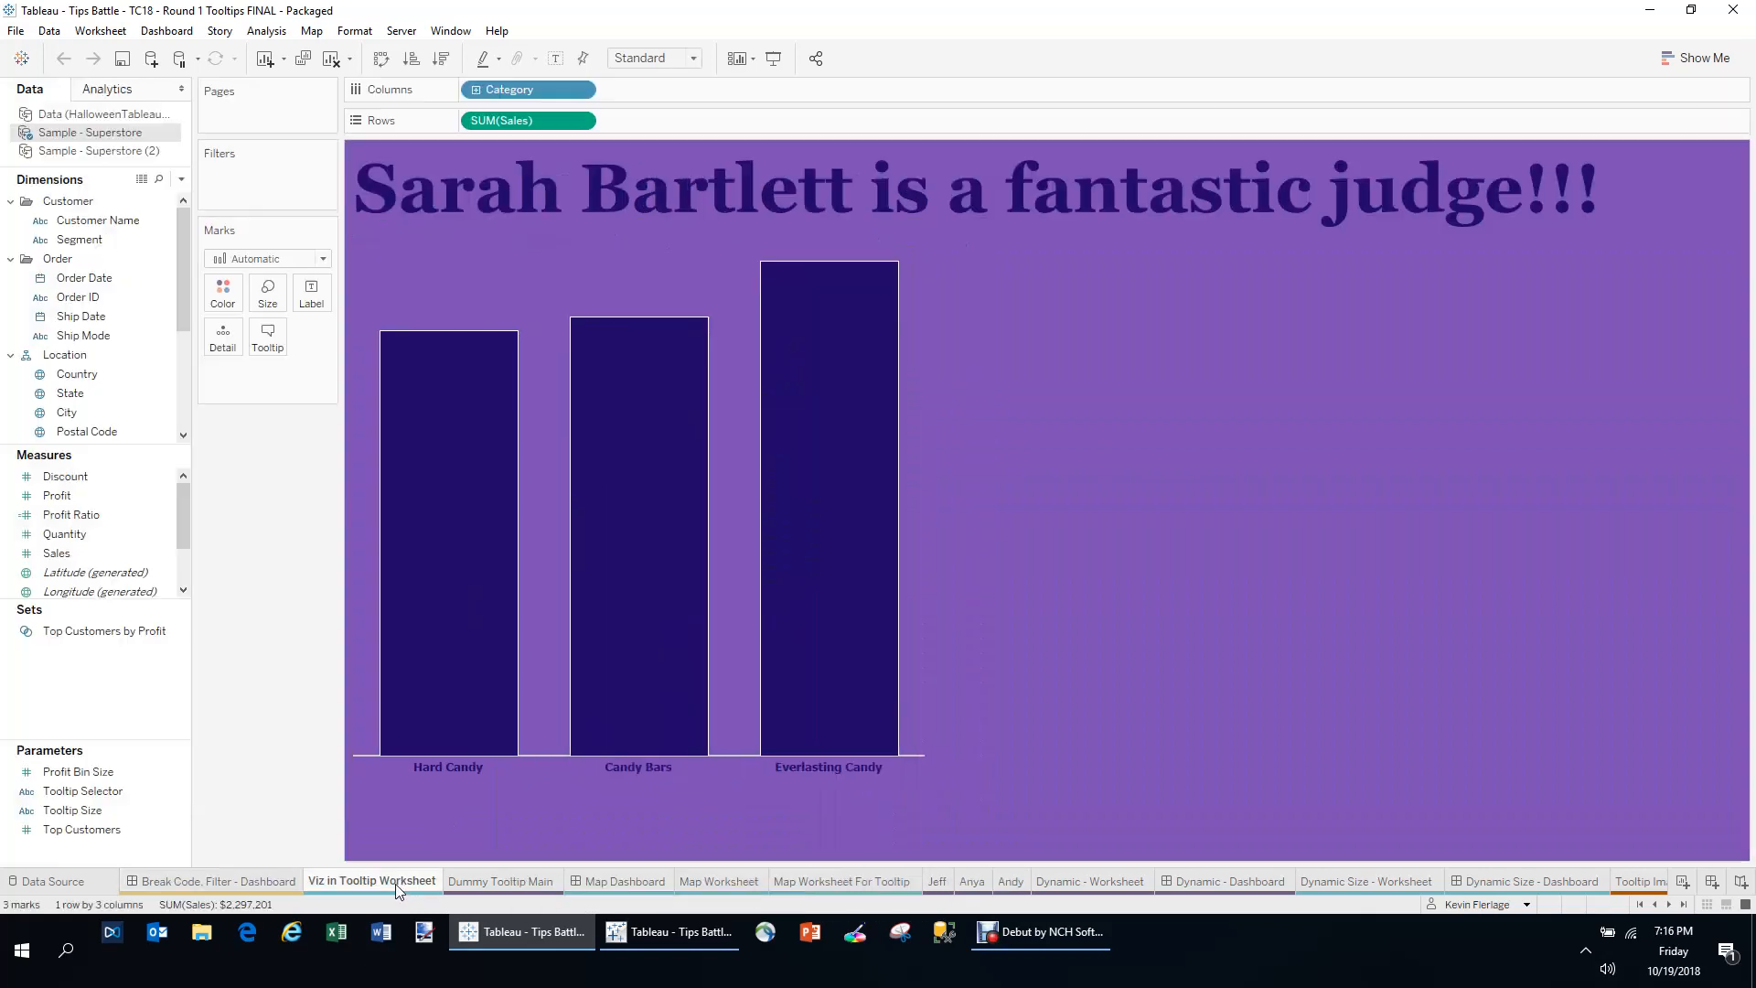
mouse_move(620, 408)
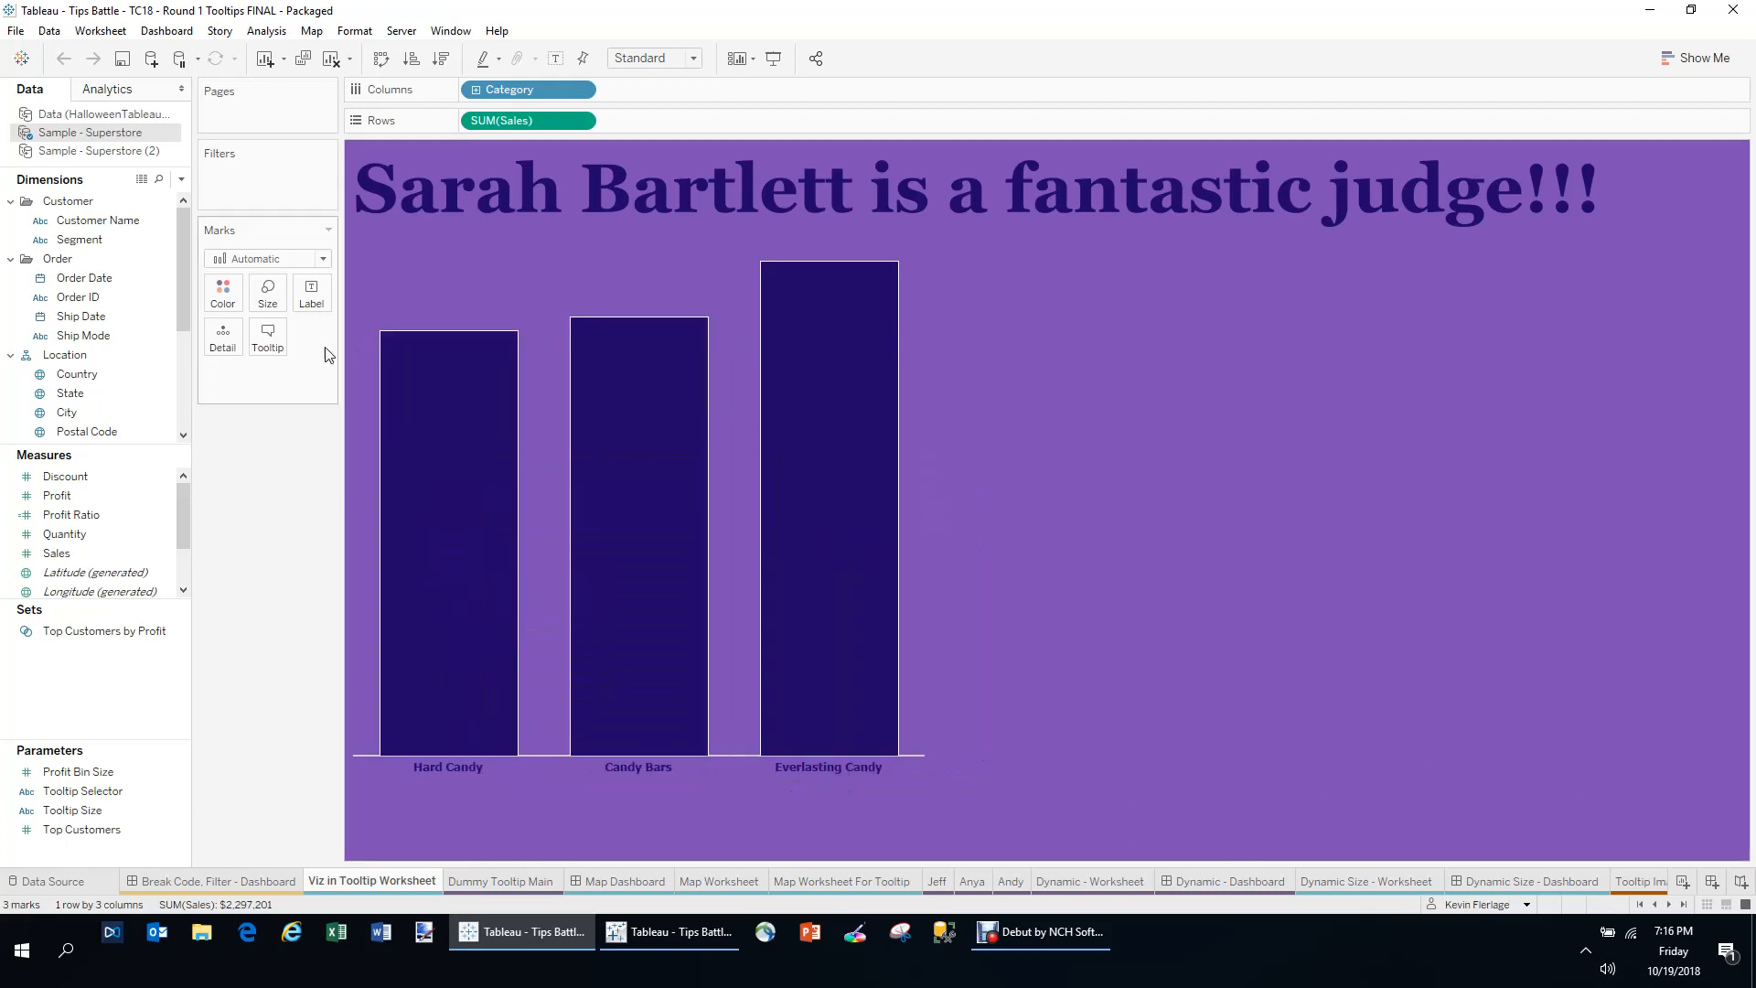
click(268, 338)
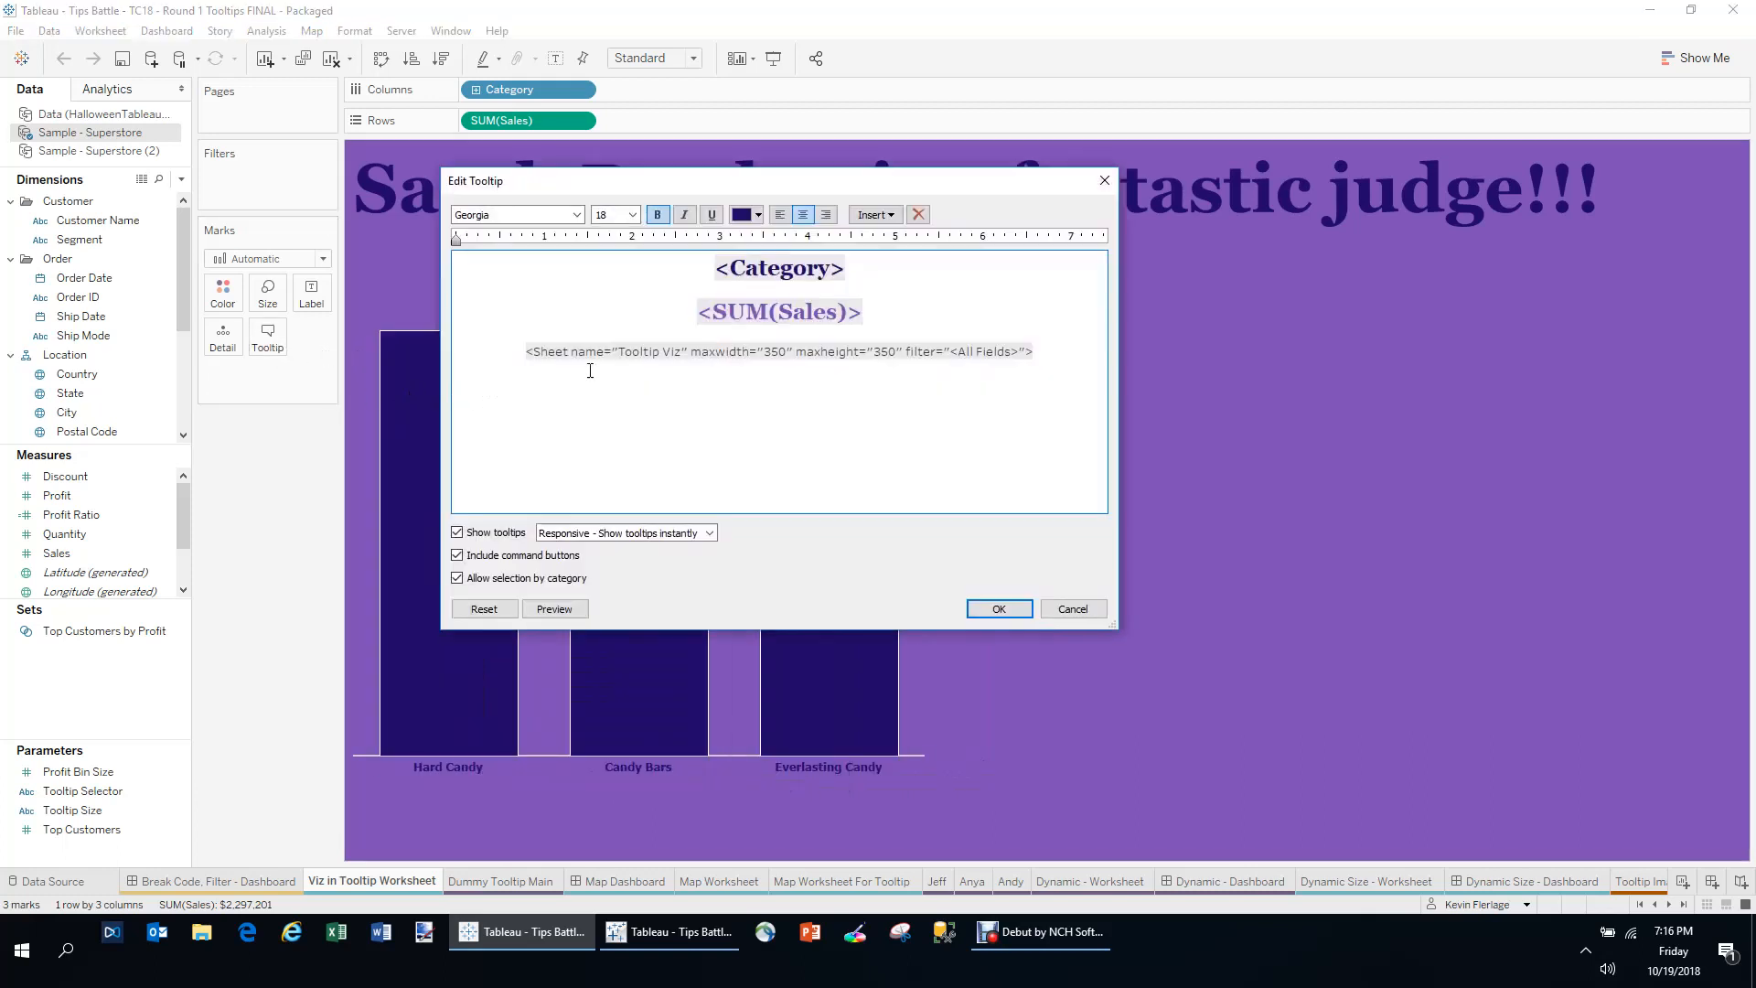
drag(525, 352, 1043, 353)
click(805, 394)
triple_click(657, 357)
text(d)
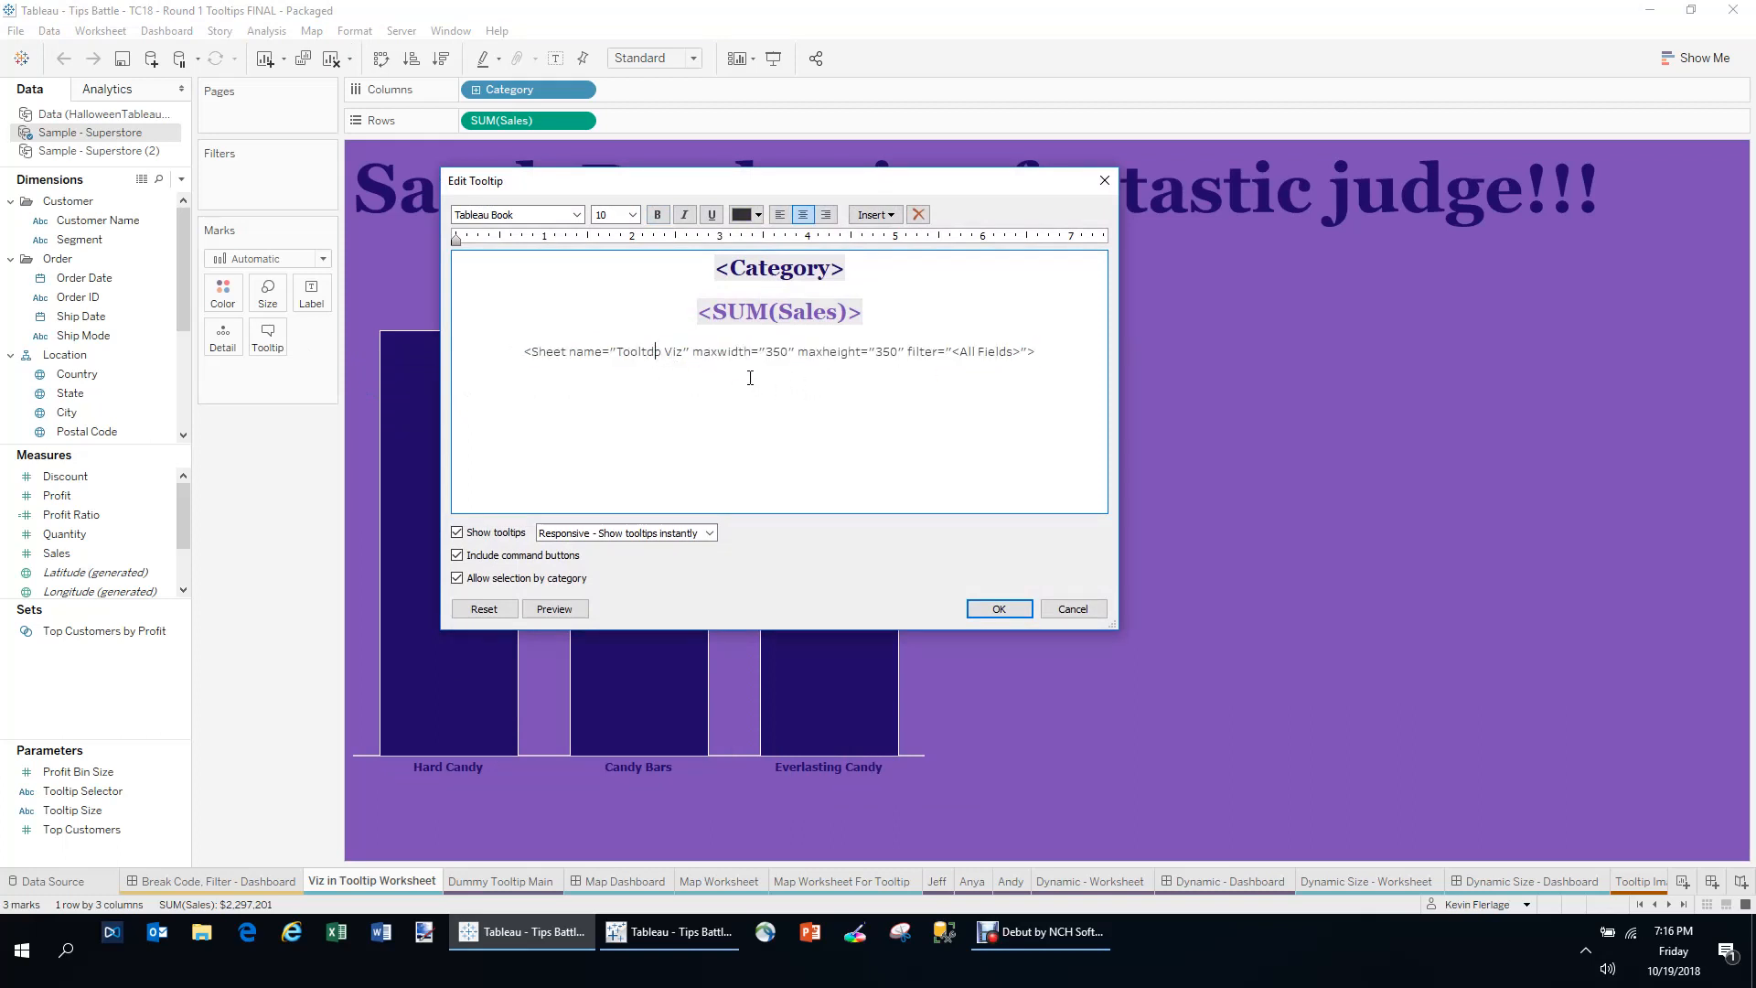
click(998, 609)
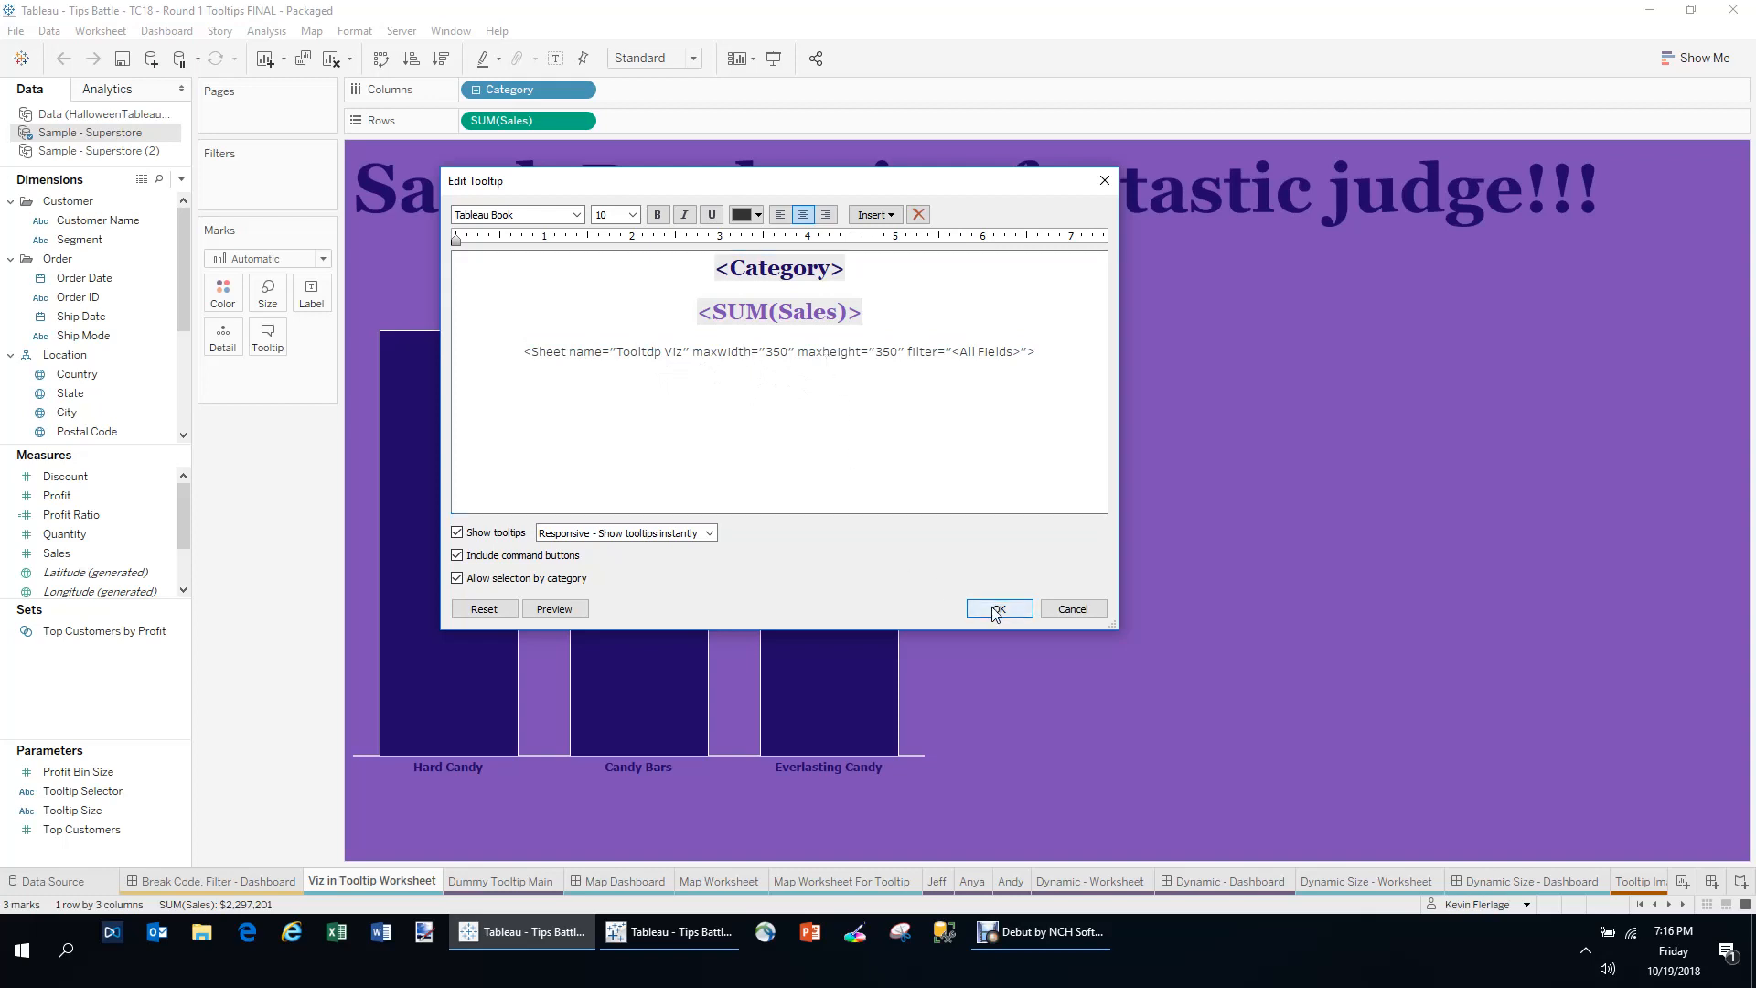
click(476, 881)
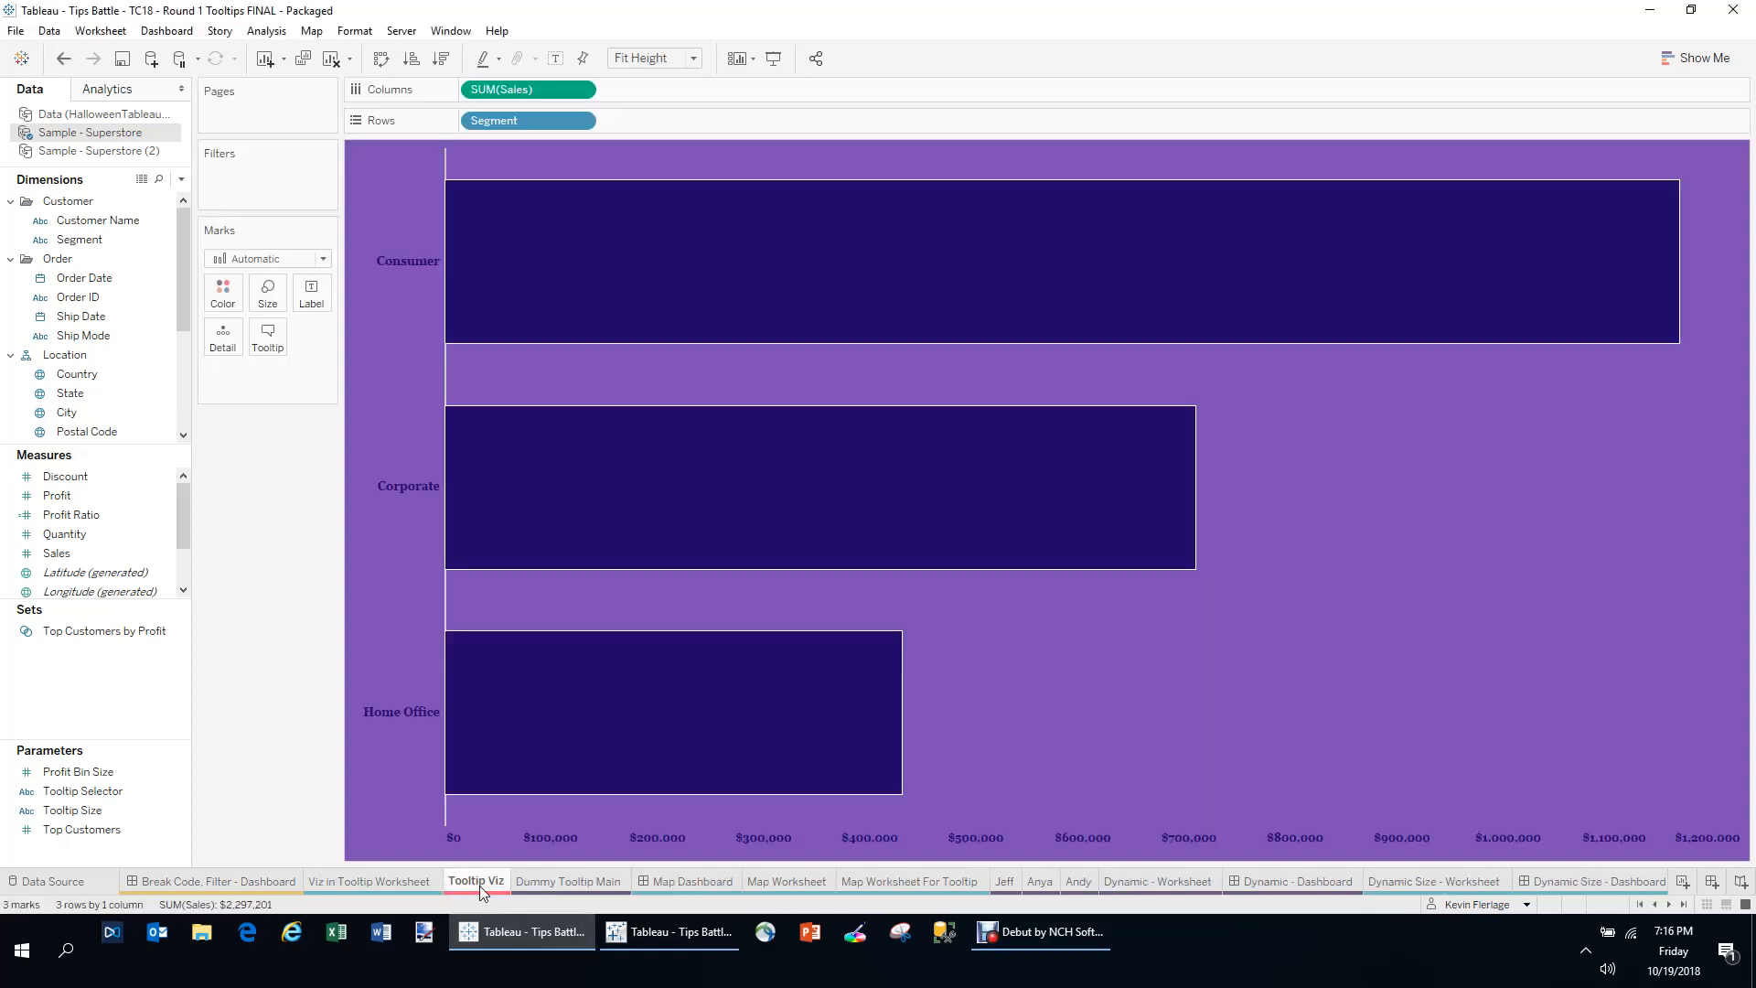
- Remove the <All Fields> filter from the embedded sheet in Dummy Tooltip Main's tooltip and check the tooltips of several scatter plot marks
click(545, 882)
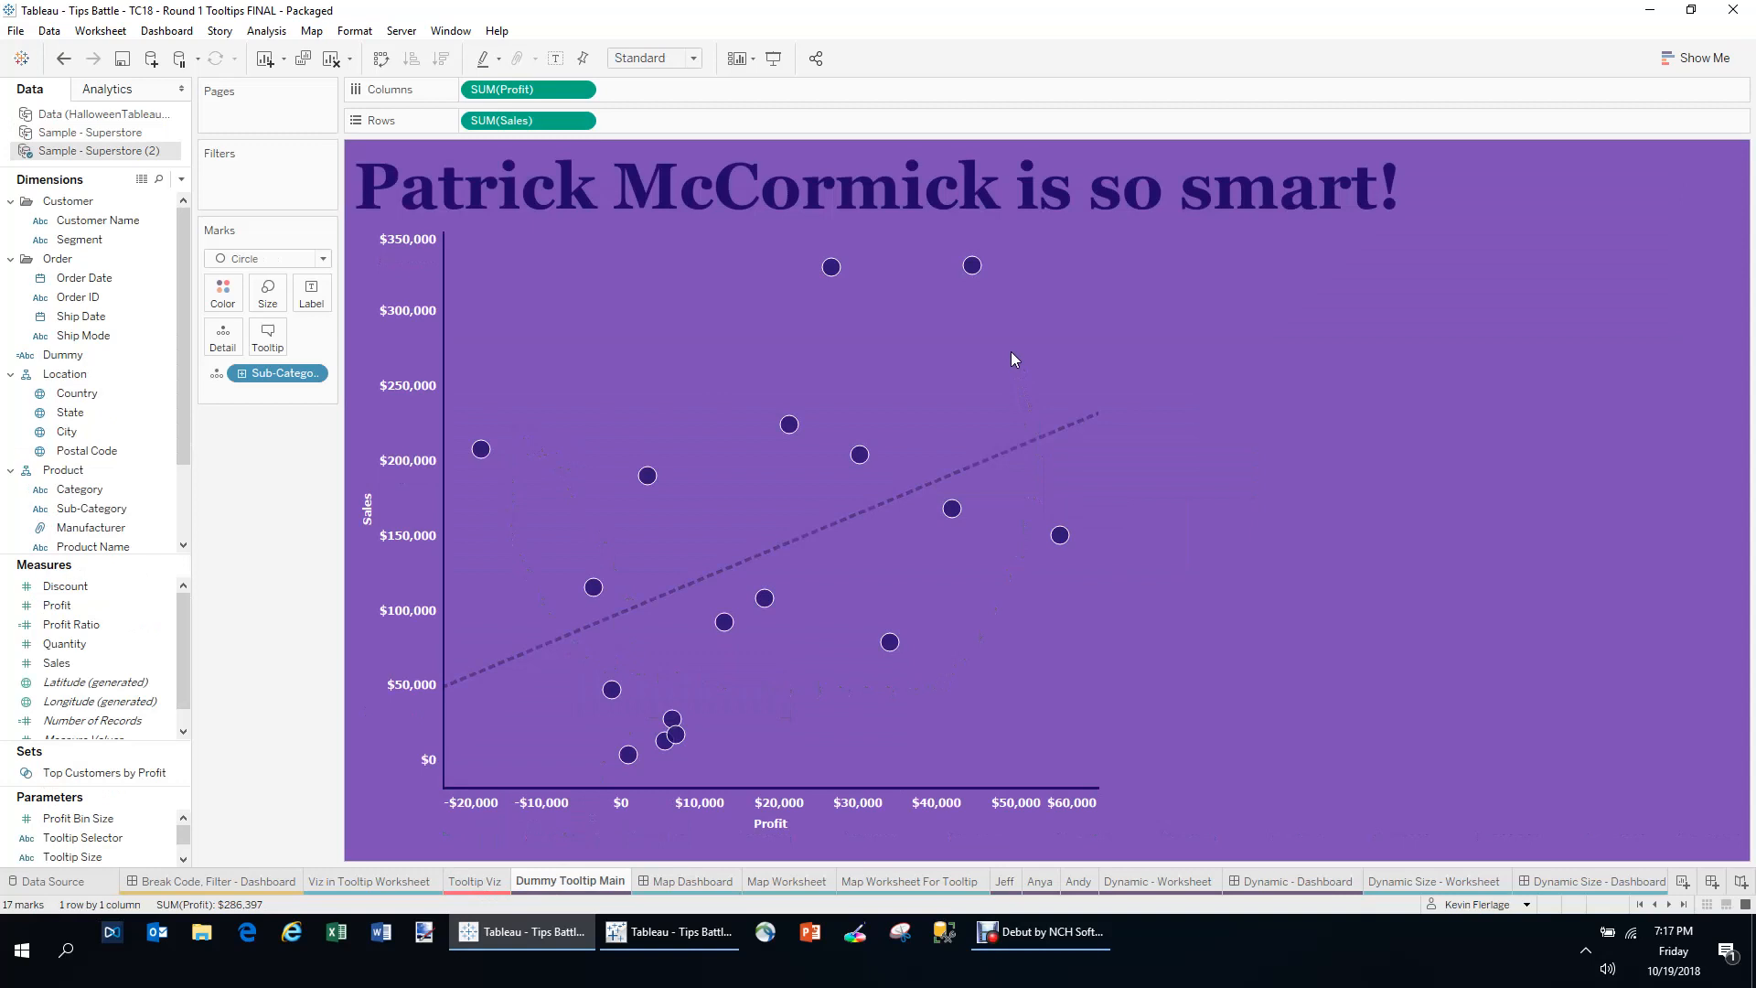
mouse_move(972, 266)
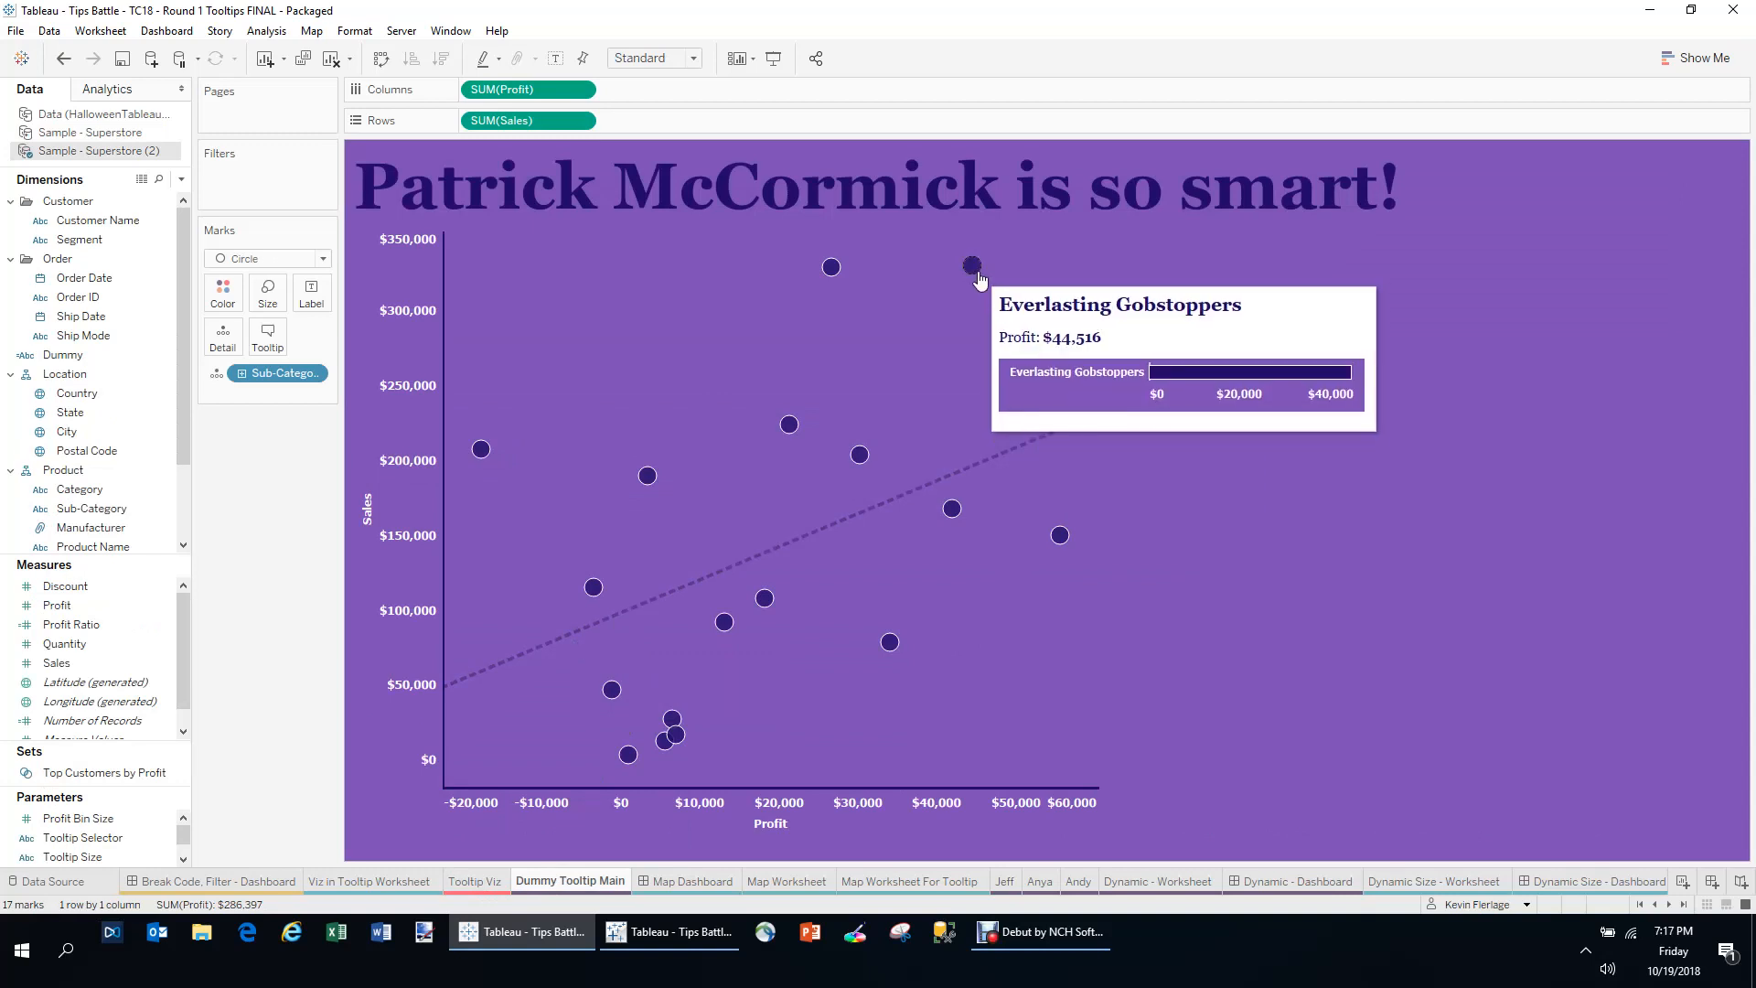
mouse_move(828, 275)
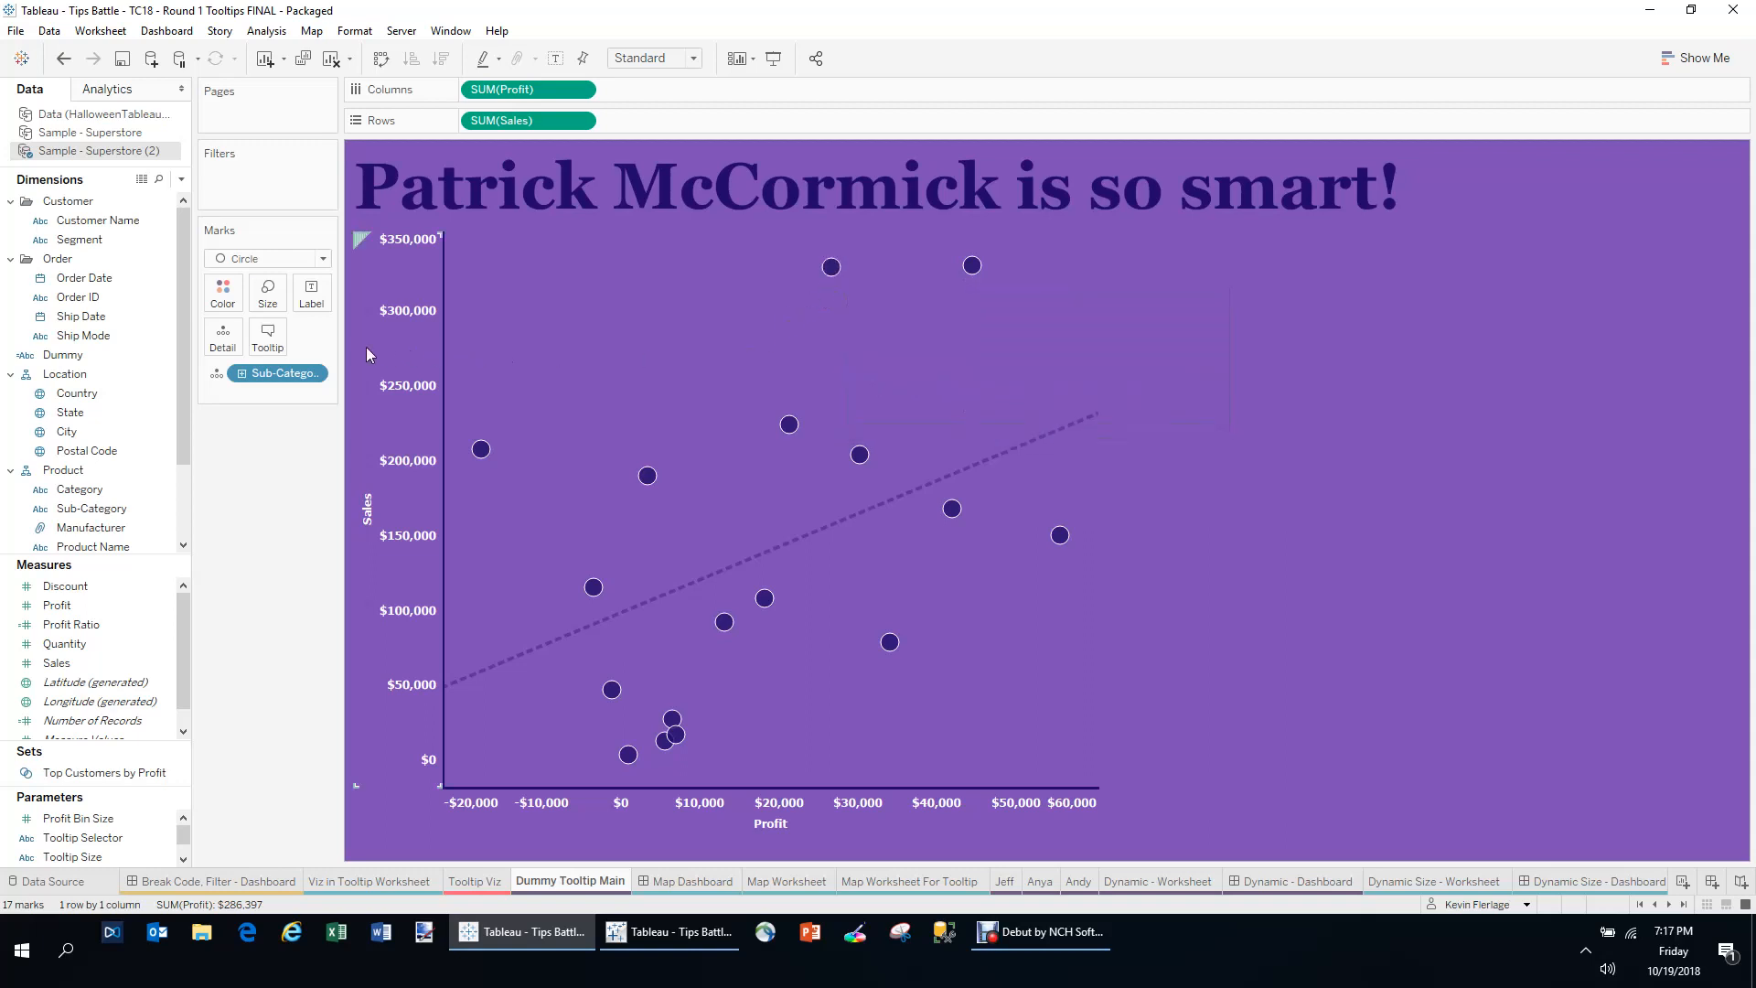
click(275, 346)
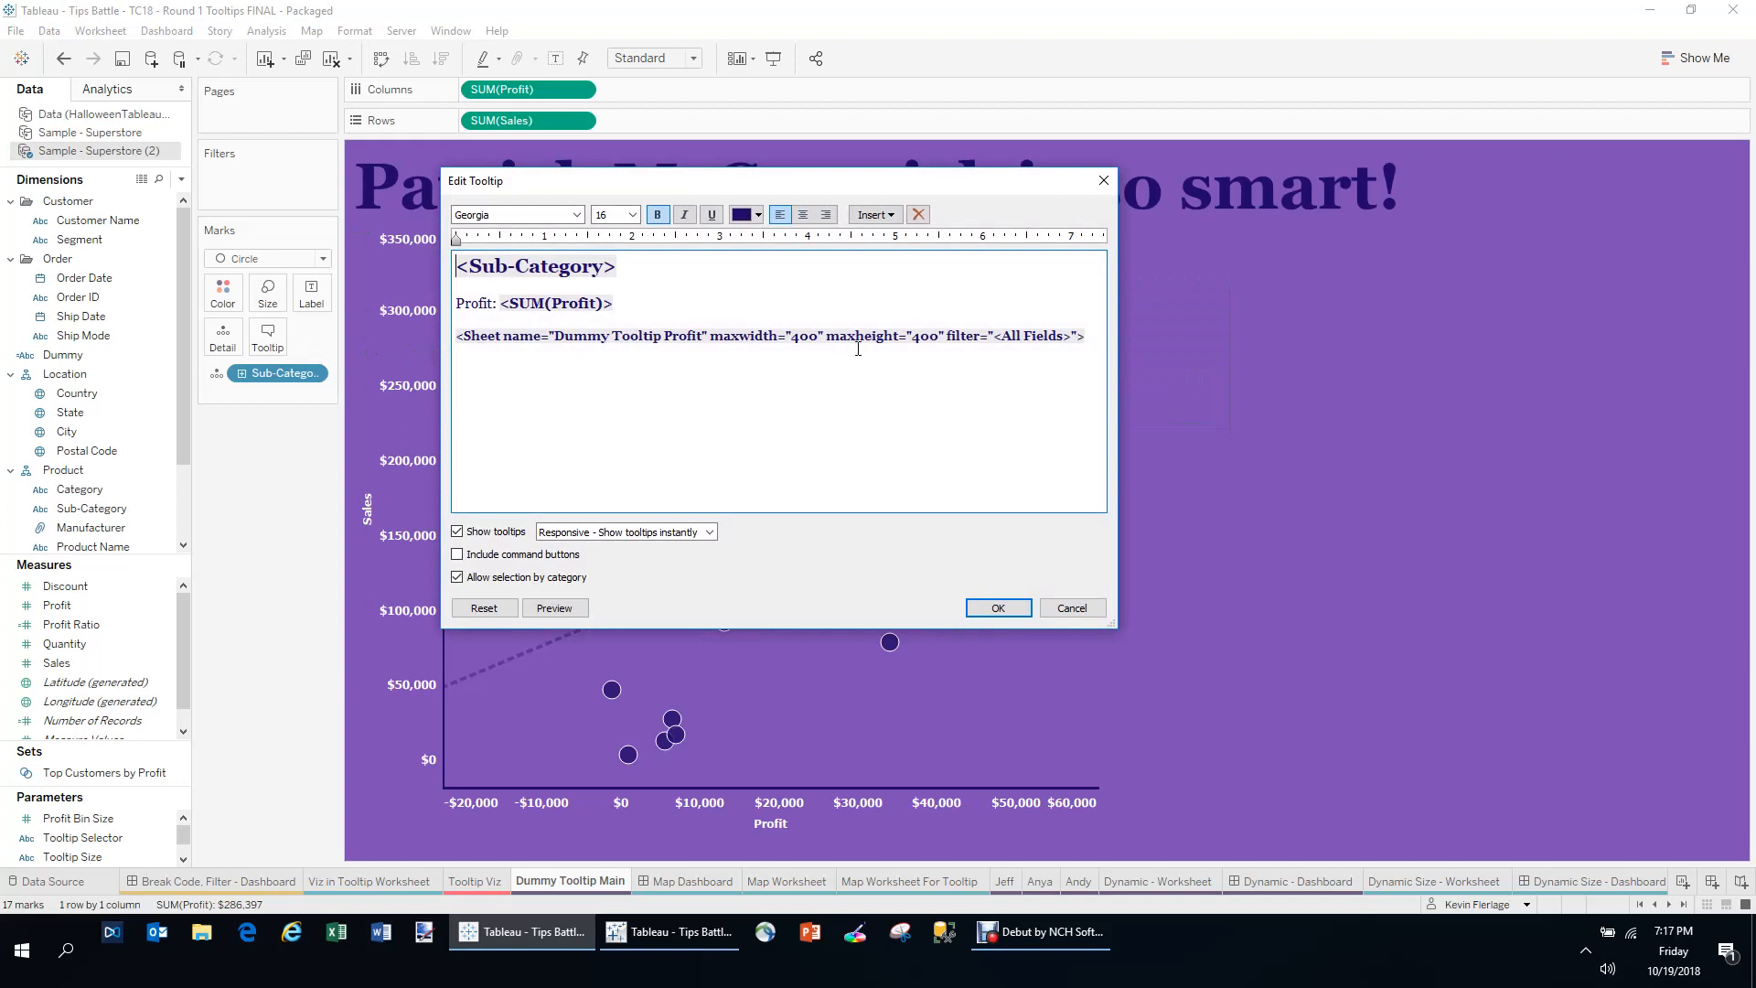
triple_click(962, 343)
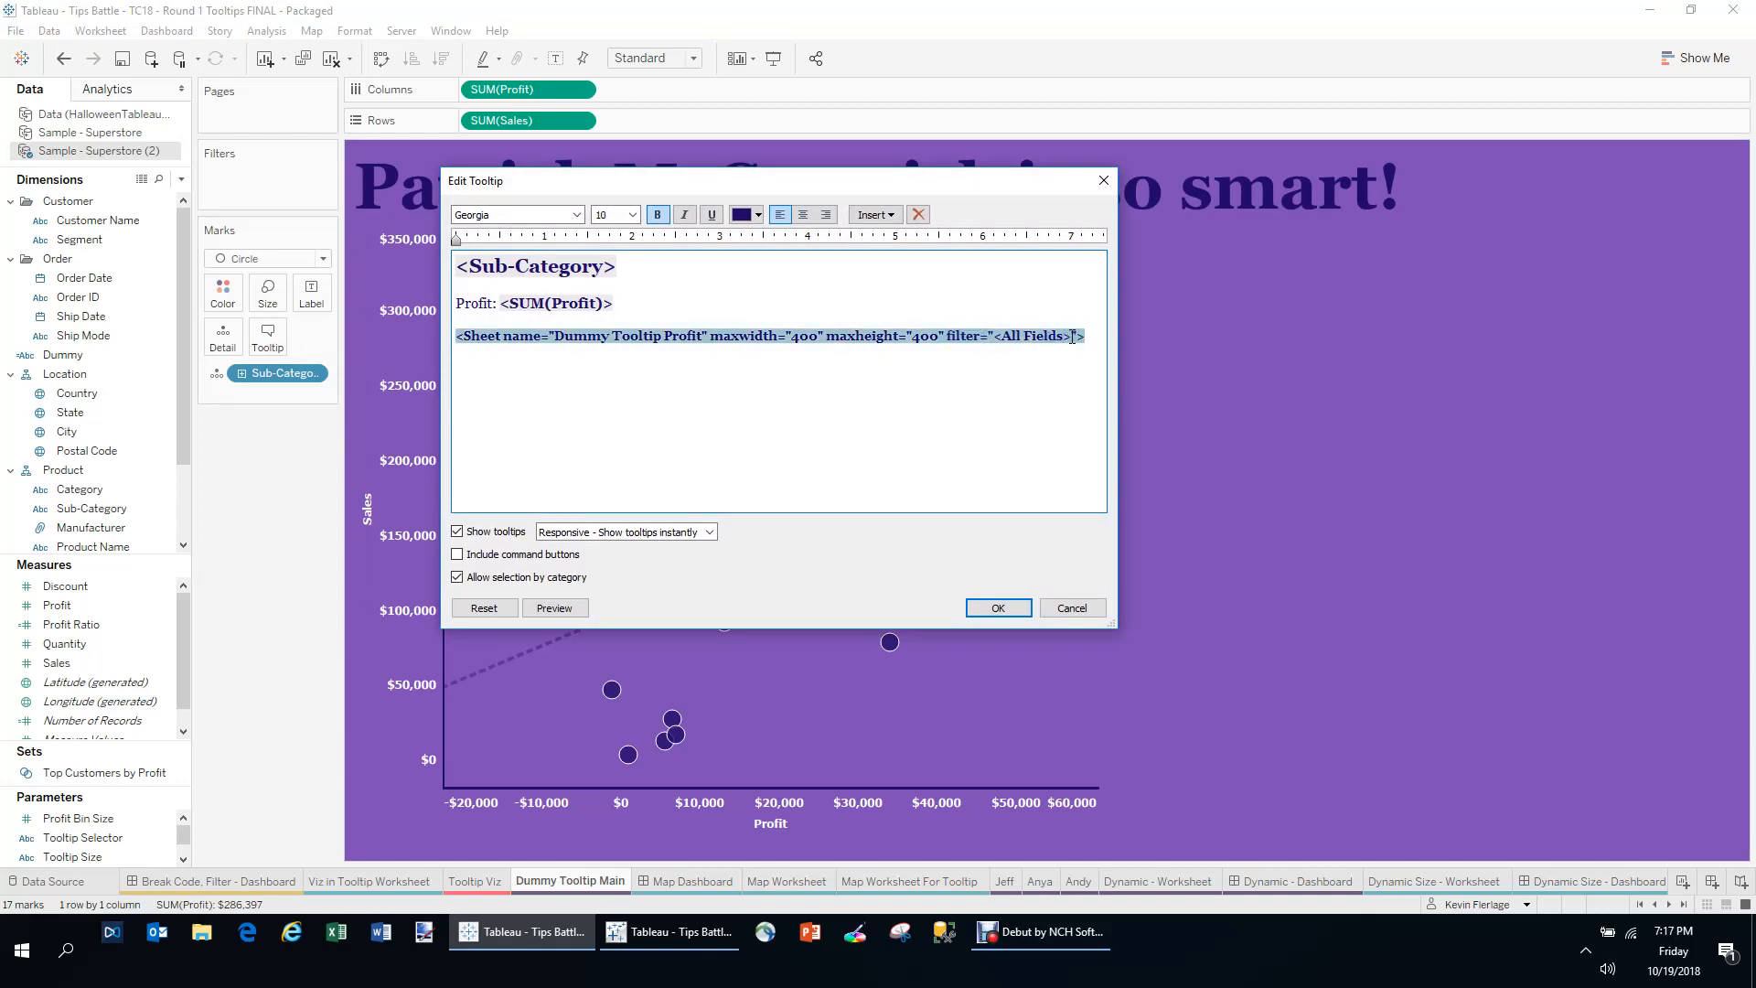
drag(1072, 336, 995, 336)
key(Delete)
click(1018, 606)
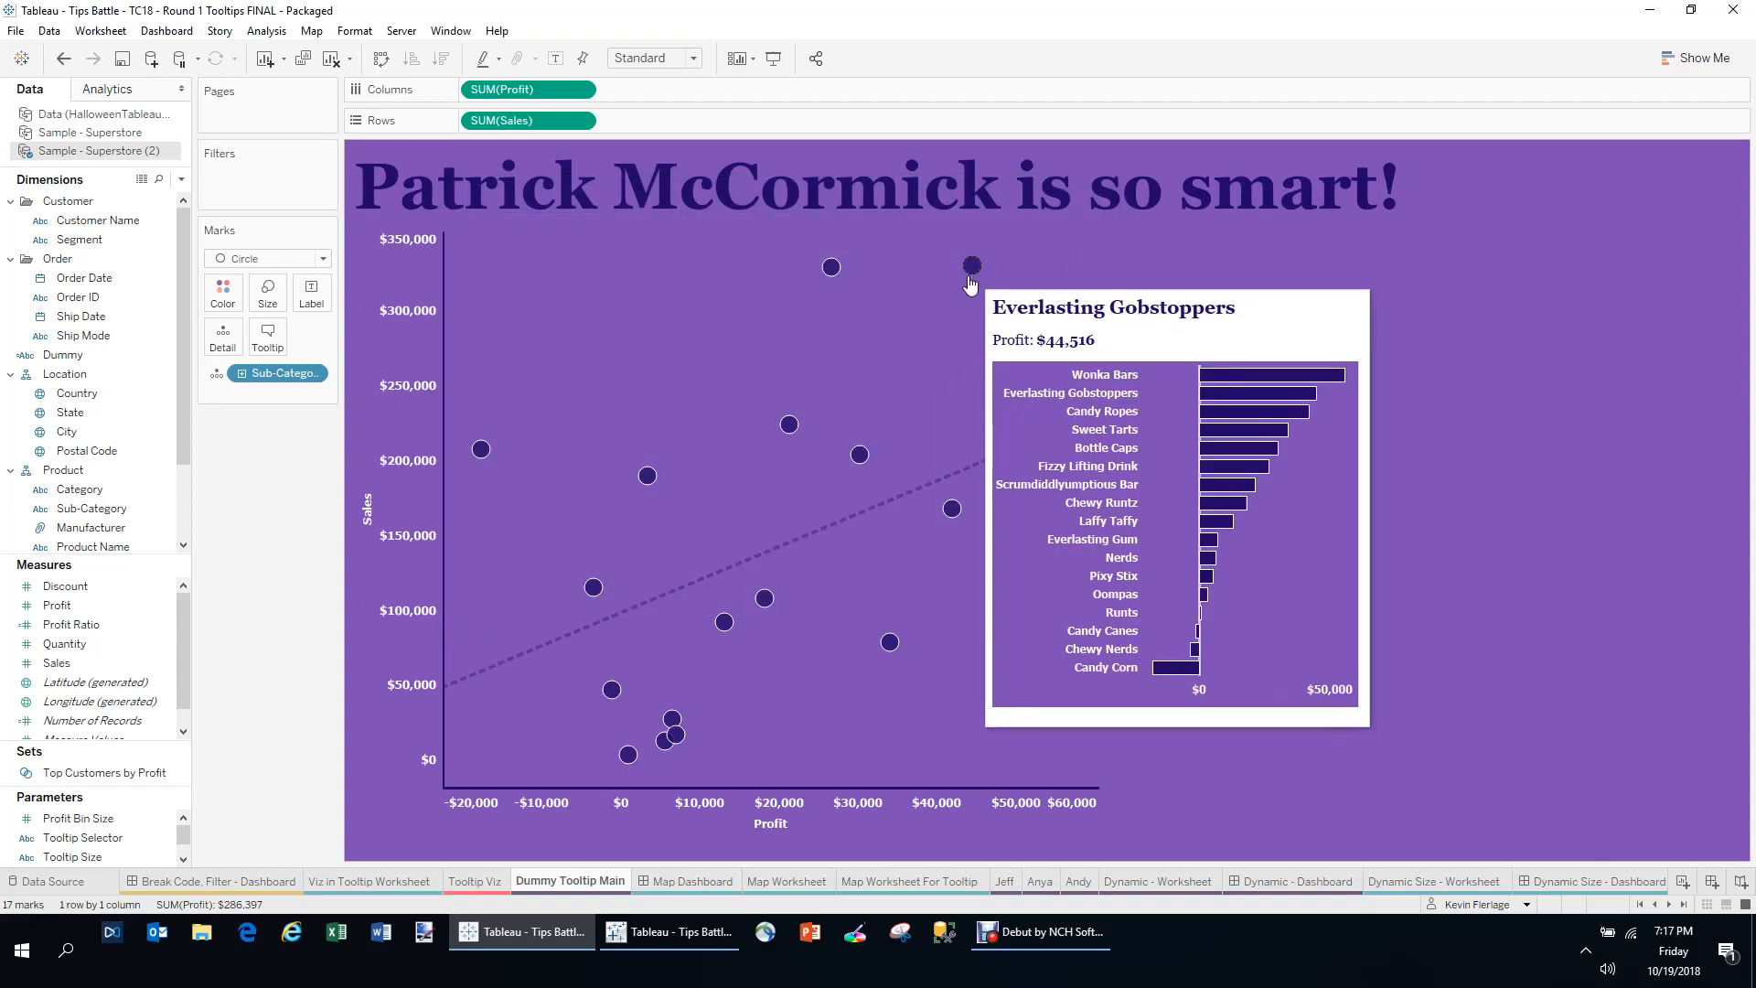
mouse_move(836, 282)
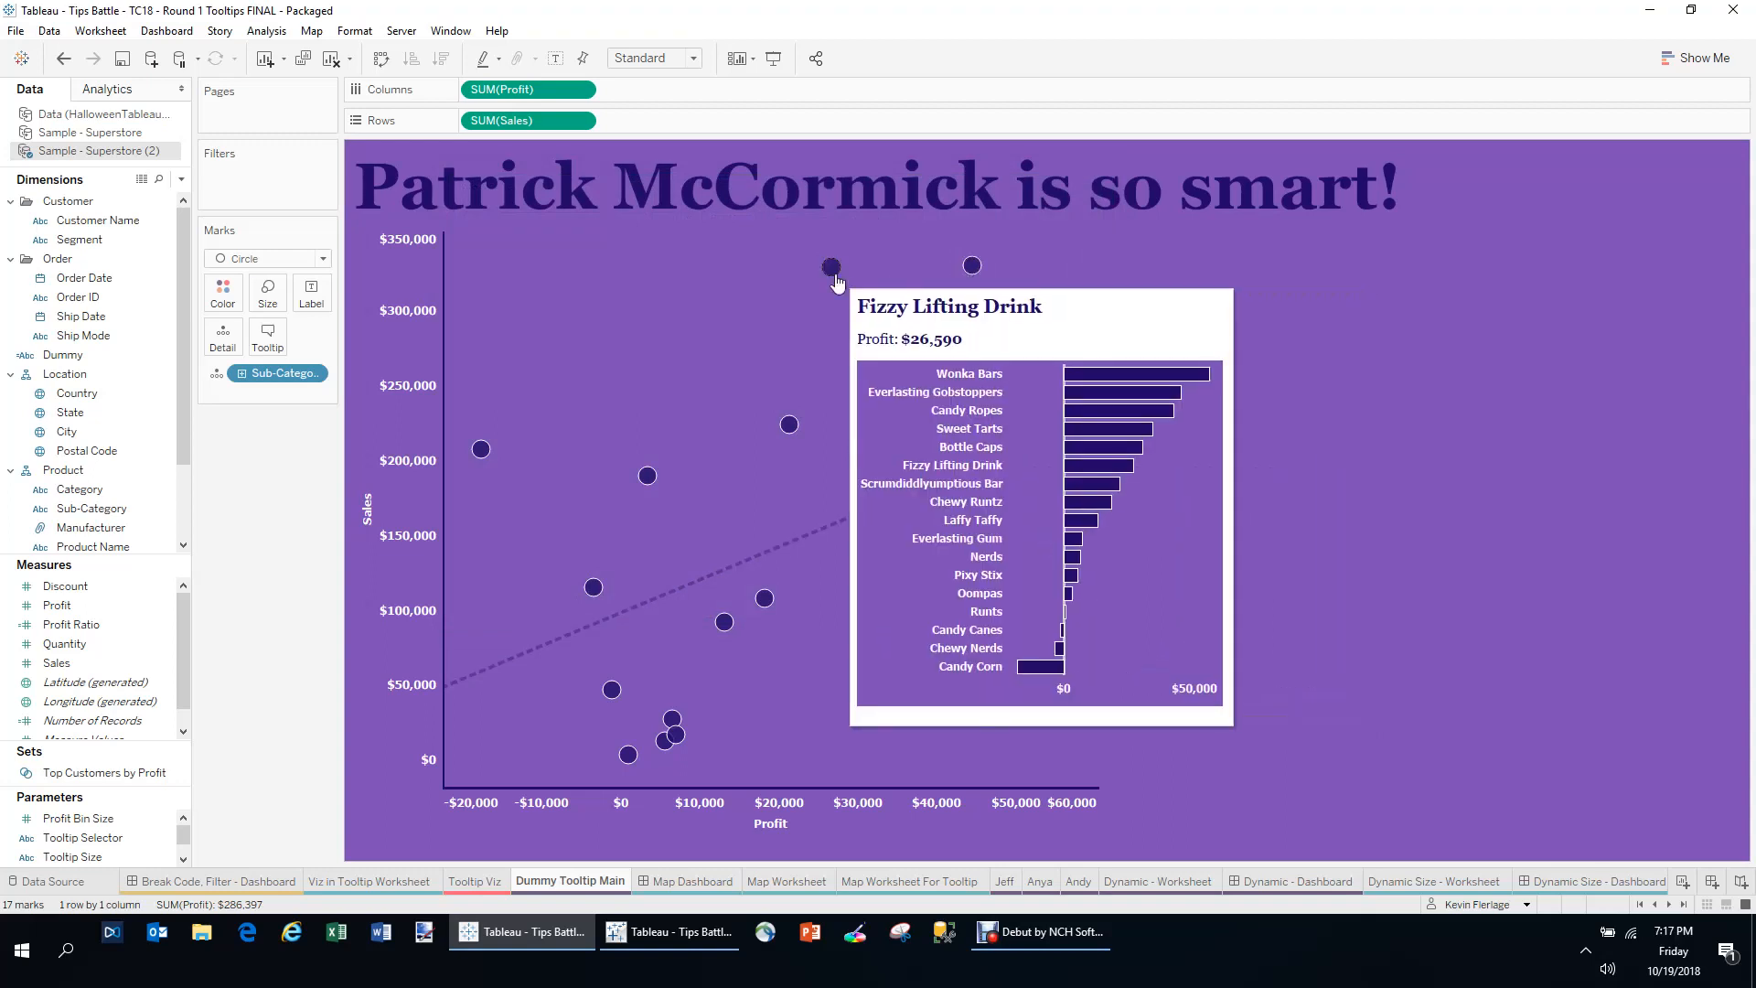
mouse_move(651, 478)
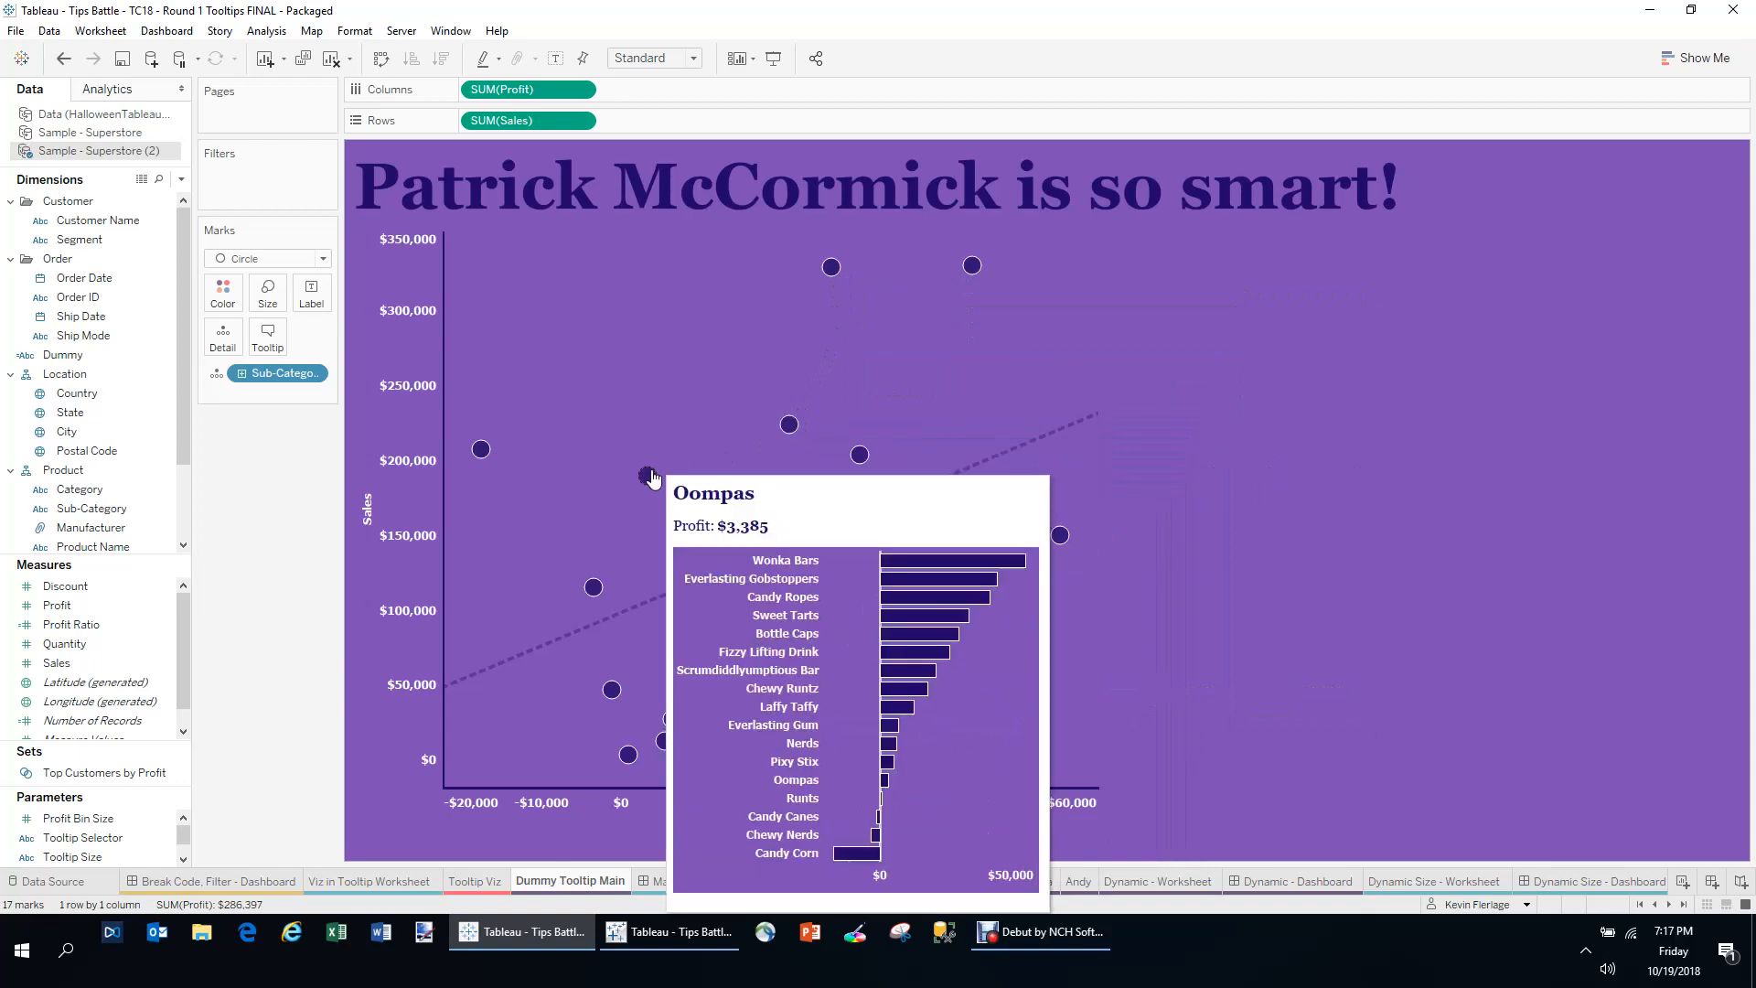
mouse_move(765, 570)
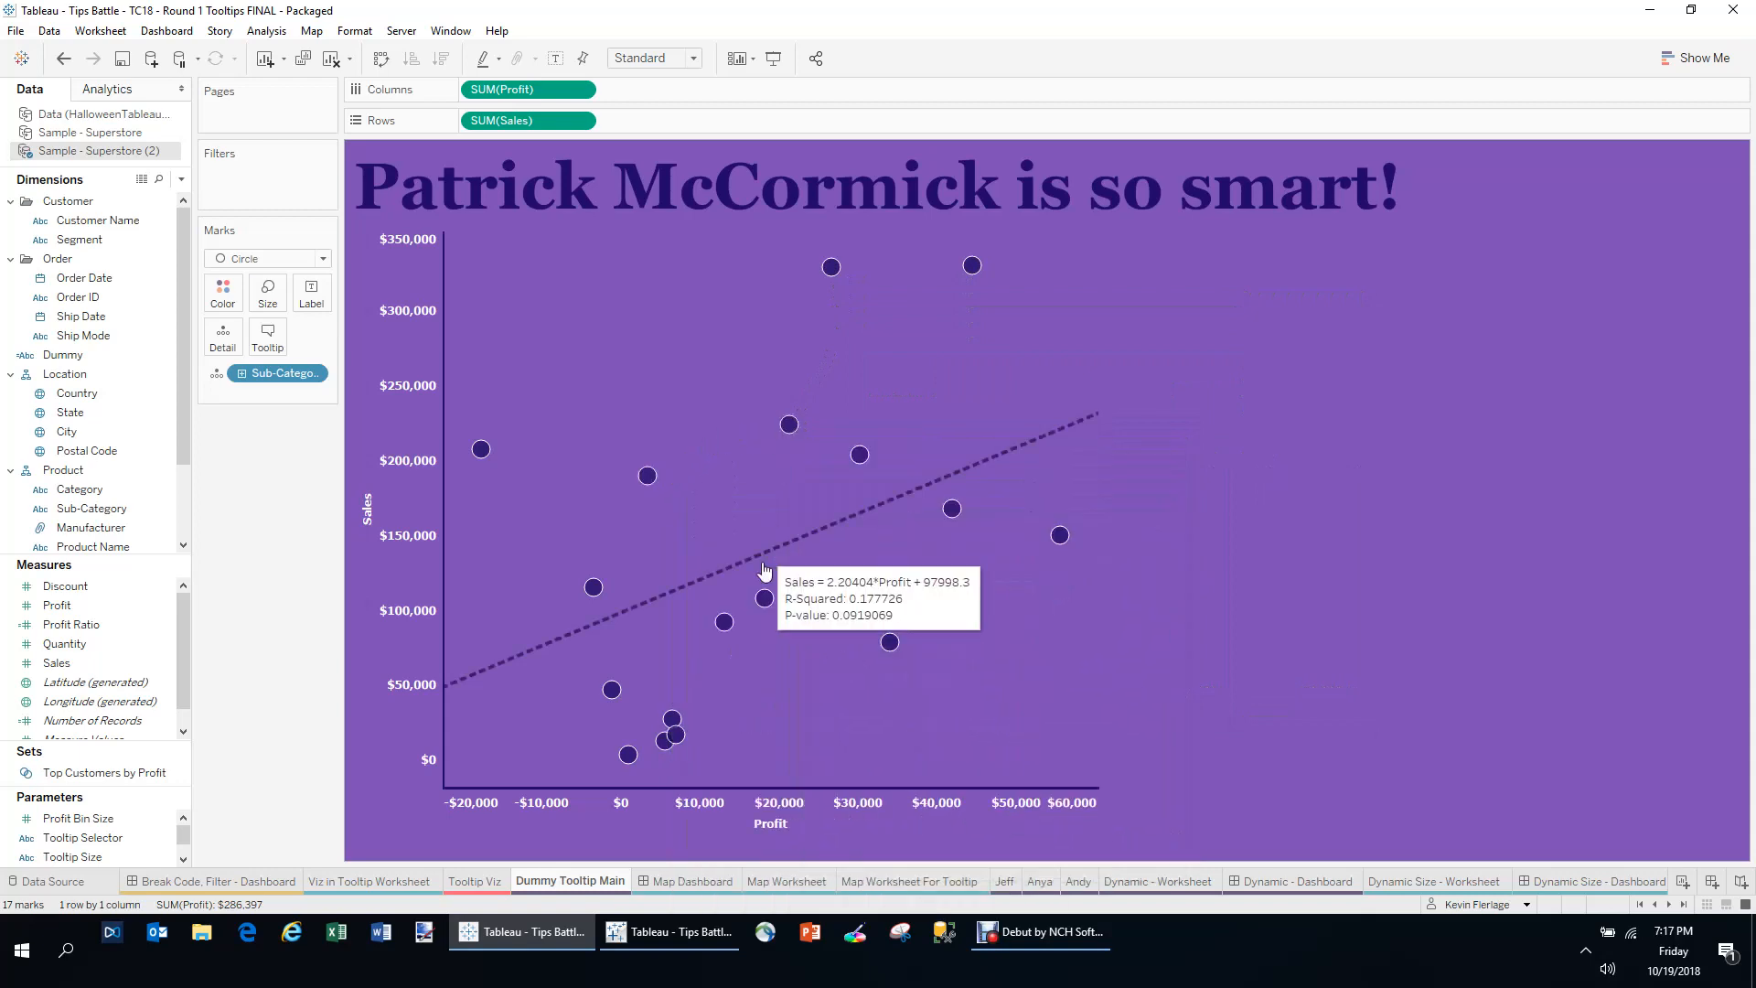
- Examine Map Dashboard's small map, and compare Map Worksheet with the labelled Map Worksheet For Tooltip
click(693, 881)
mouse_move(1036, 520)
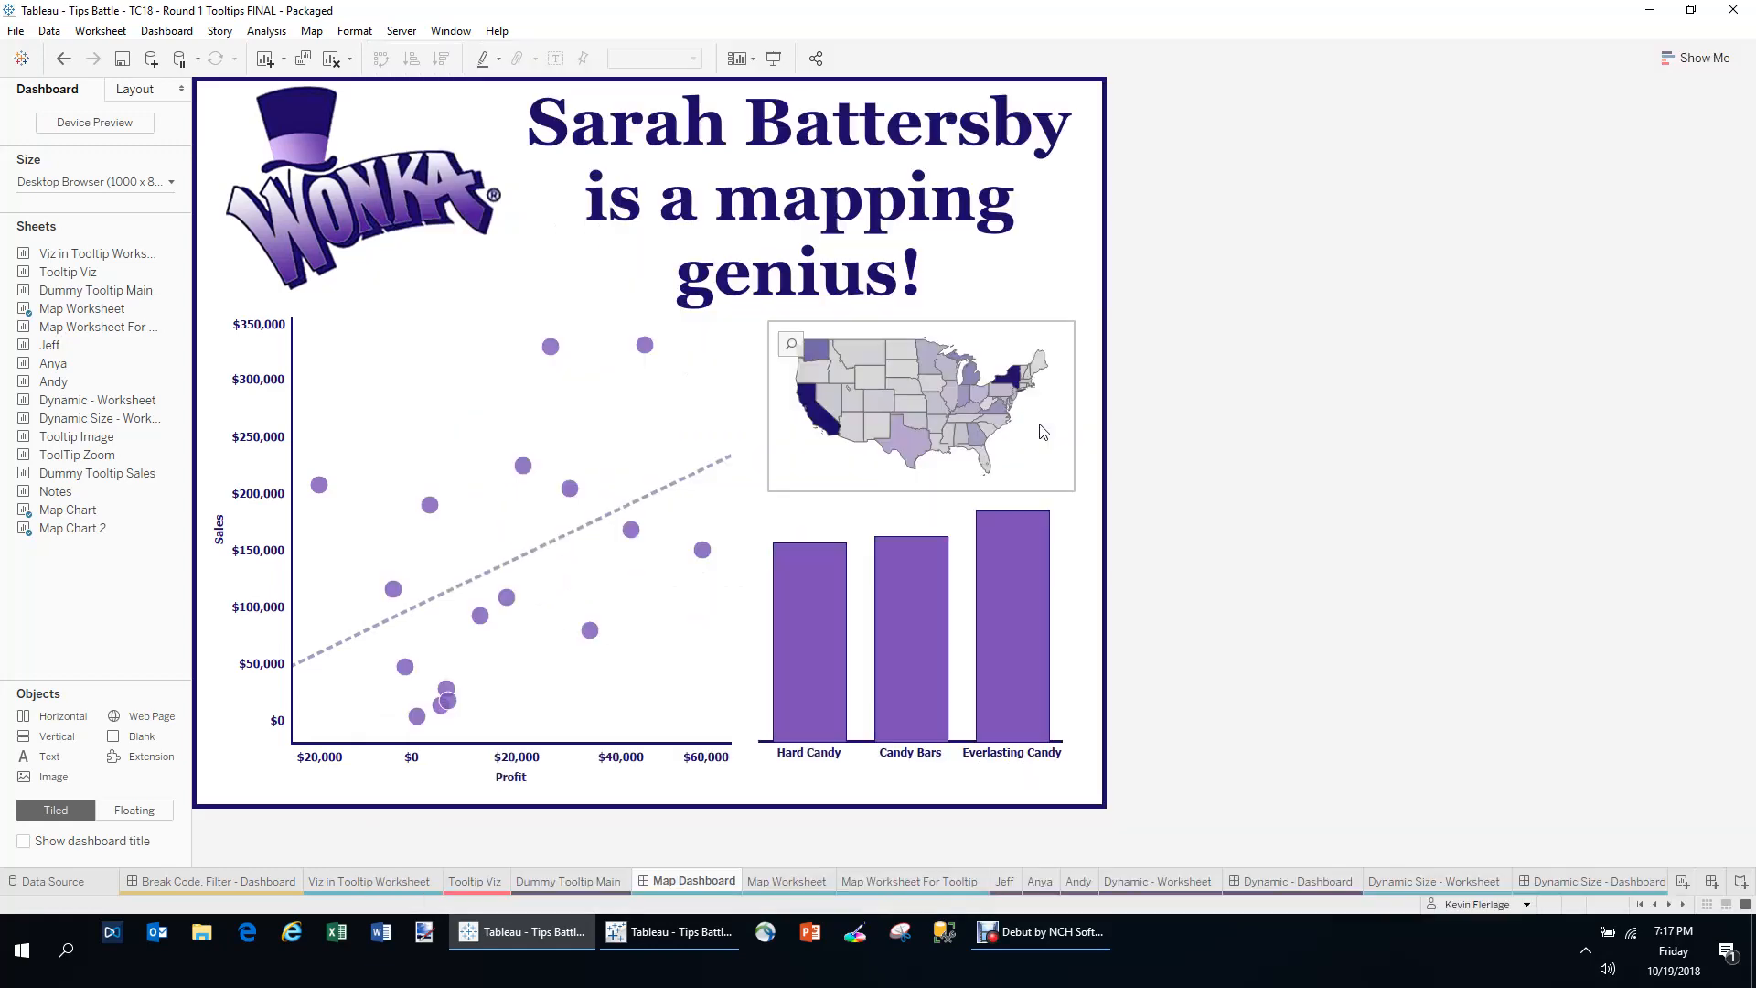
click(794, 882)
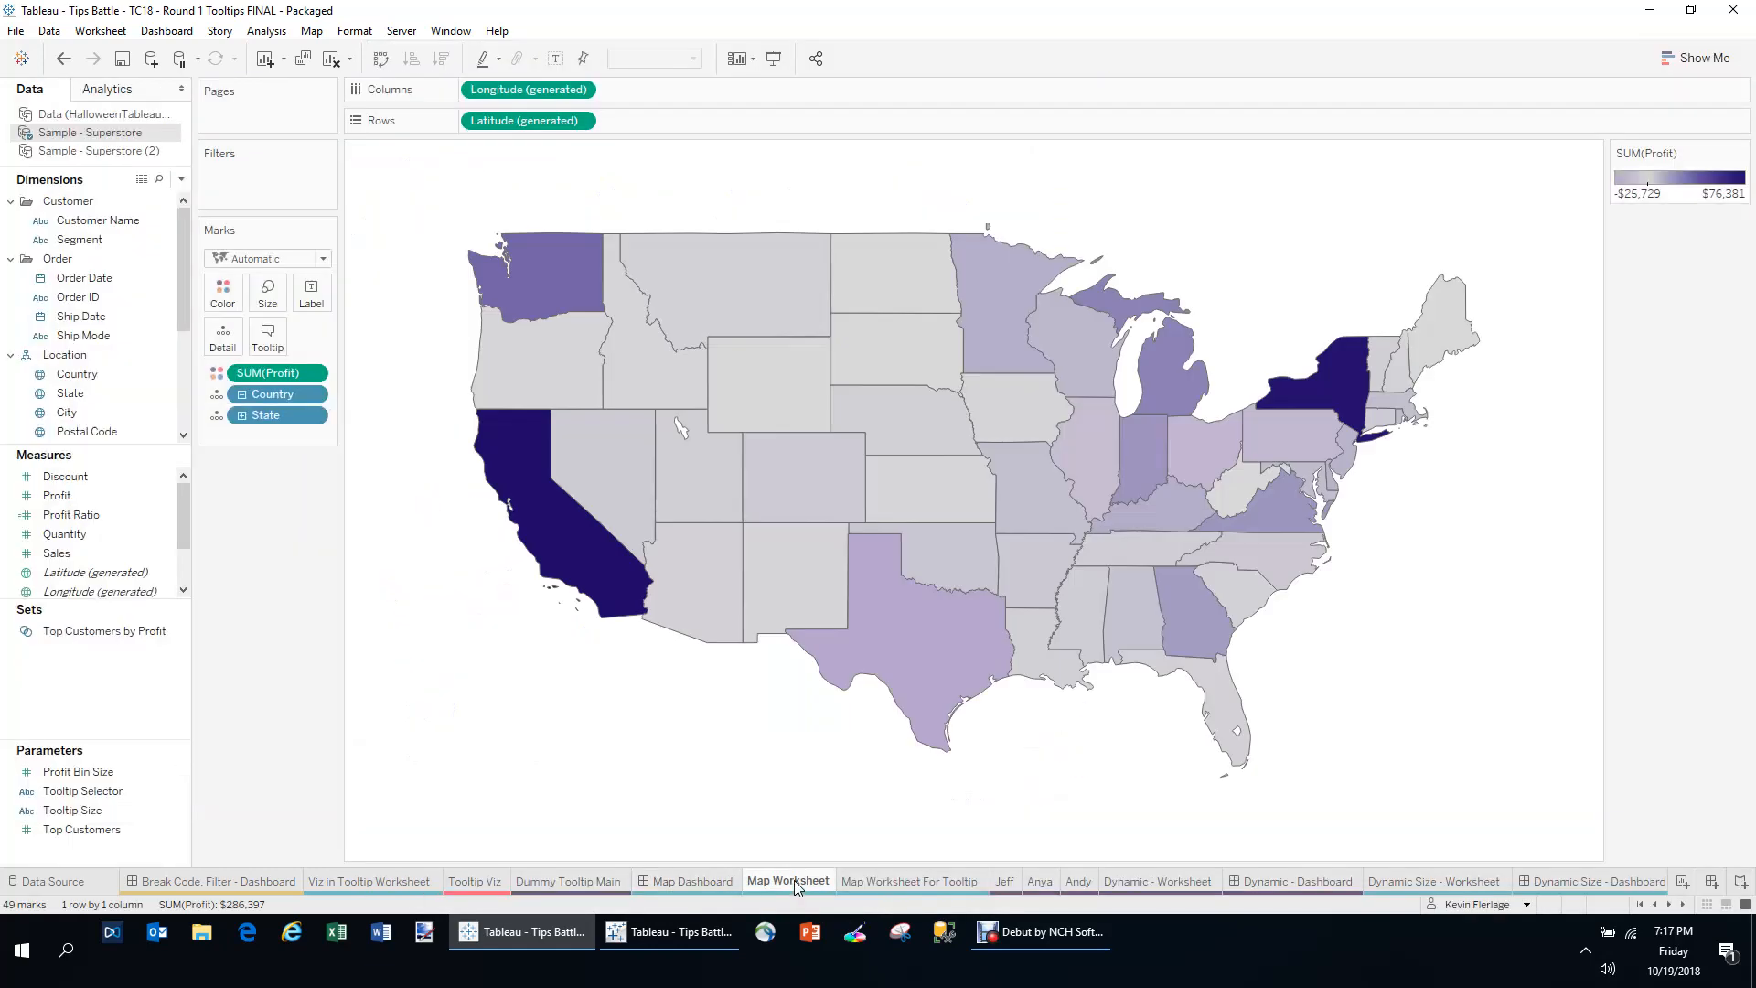
click(878, 884)
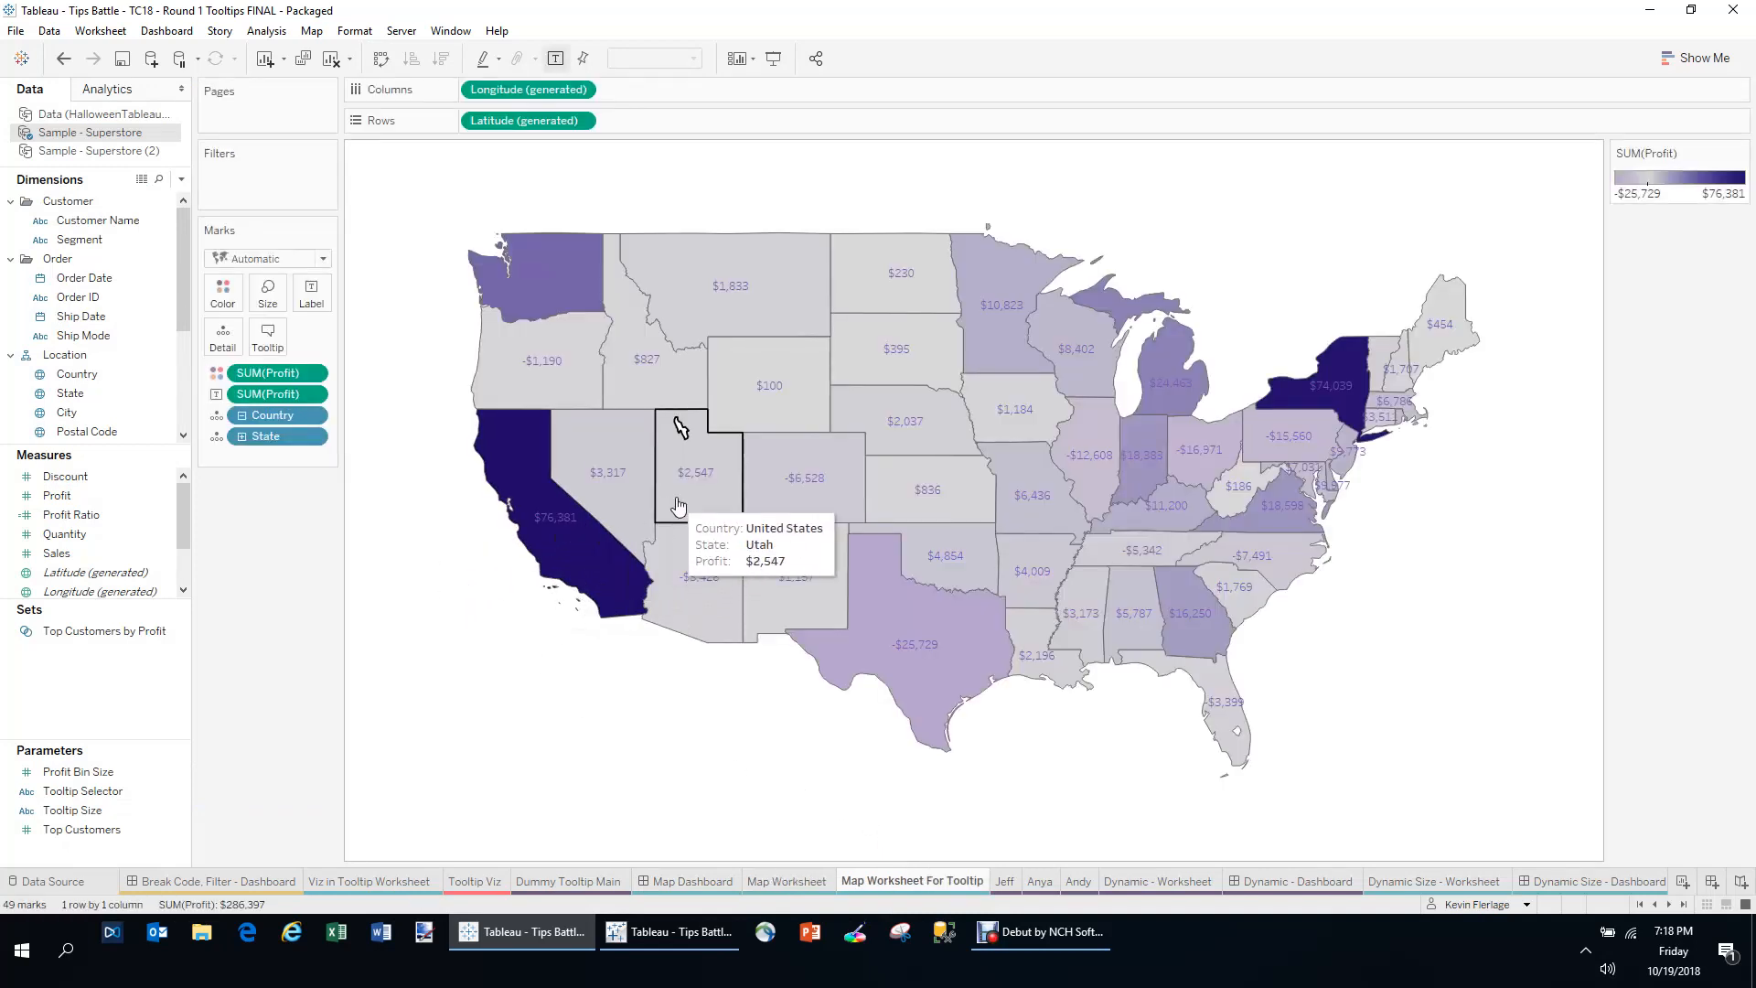
mouse_move(783, 487)
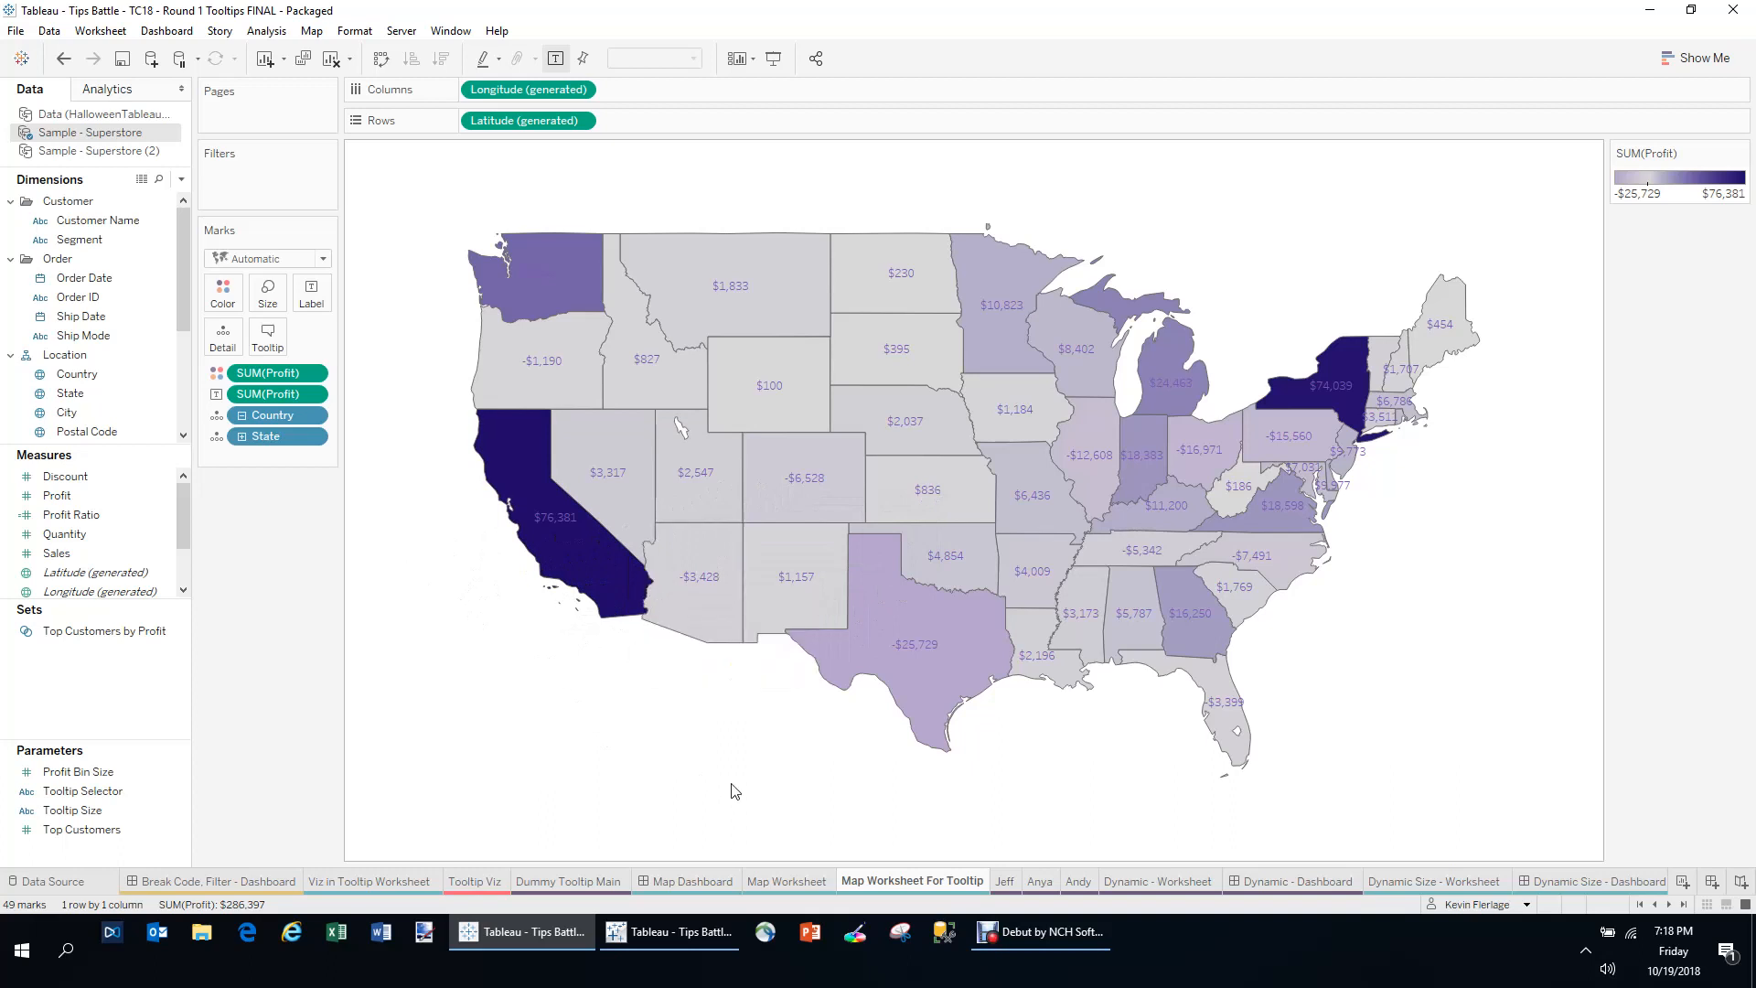
- Examine the maximum width, maximum height and filter settings in Map Worksheet's tooltip, and check the map's tooltip on Map Dashboard
click(783, 881)
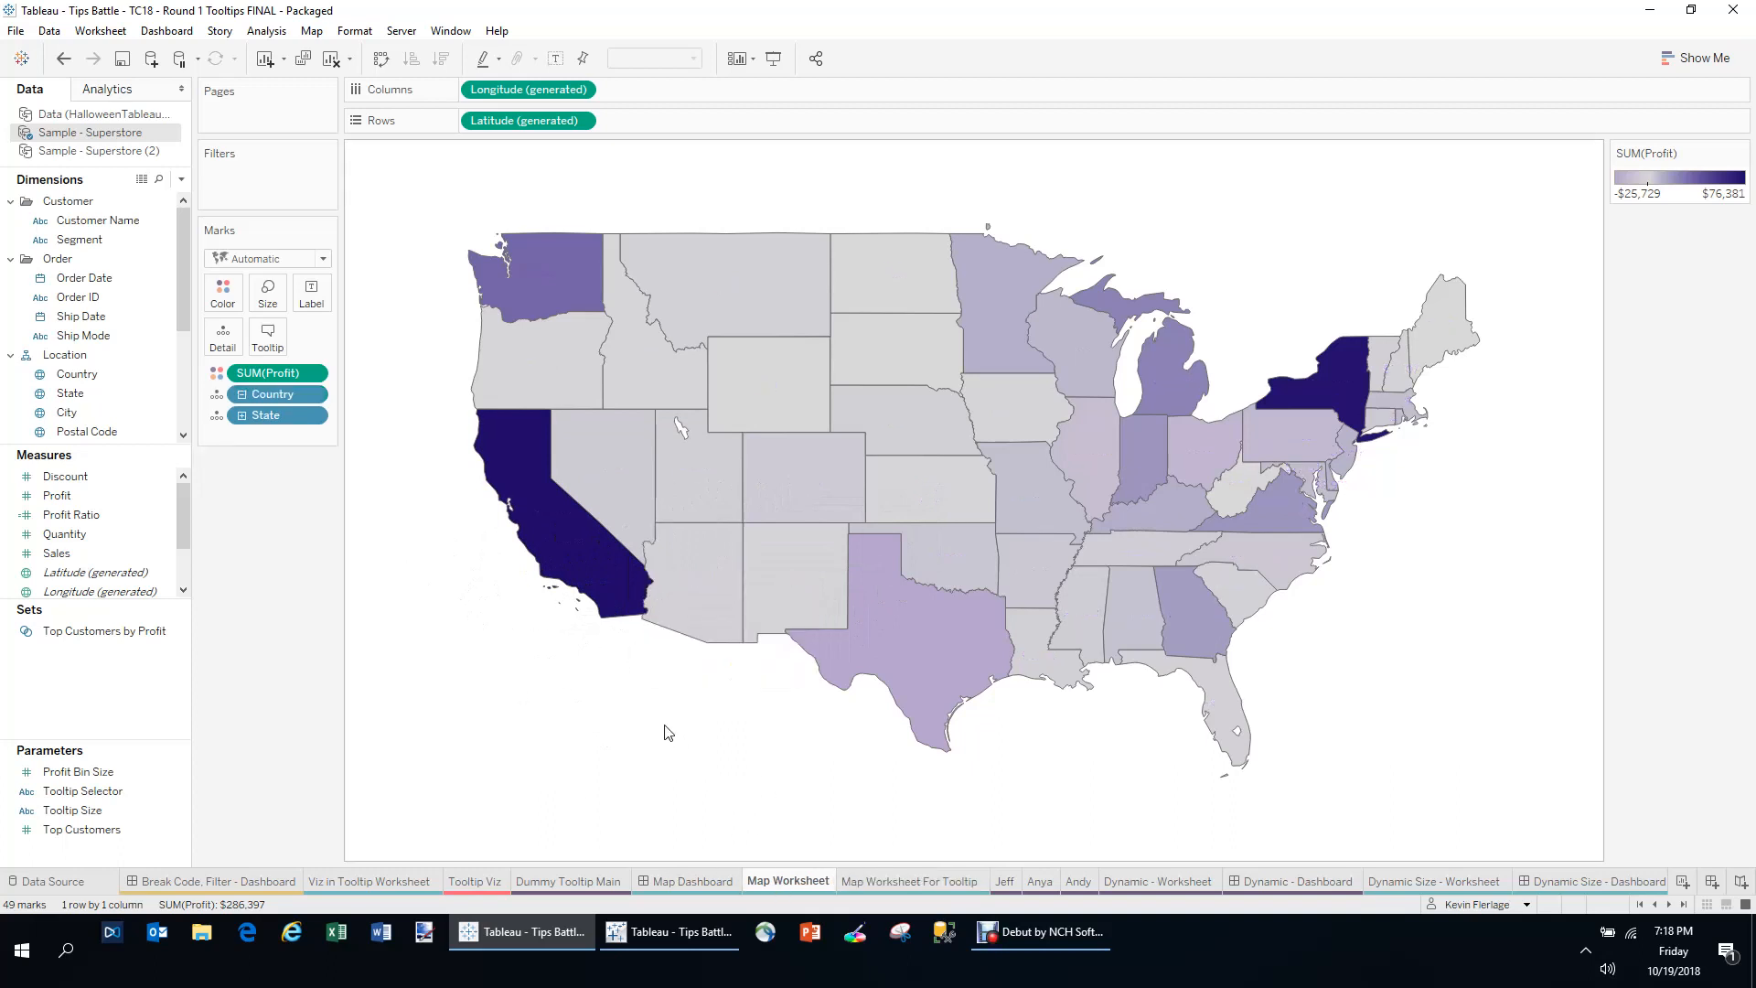
click(272, 342)
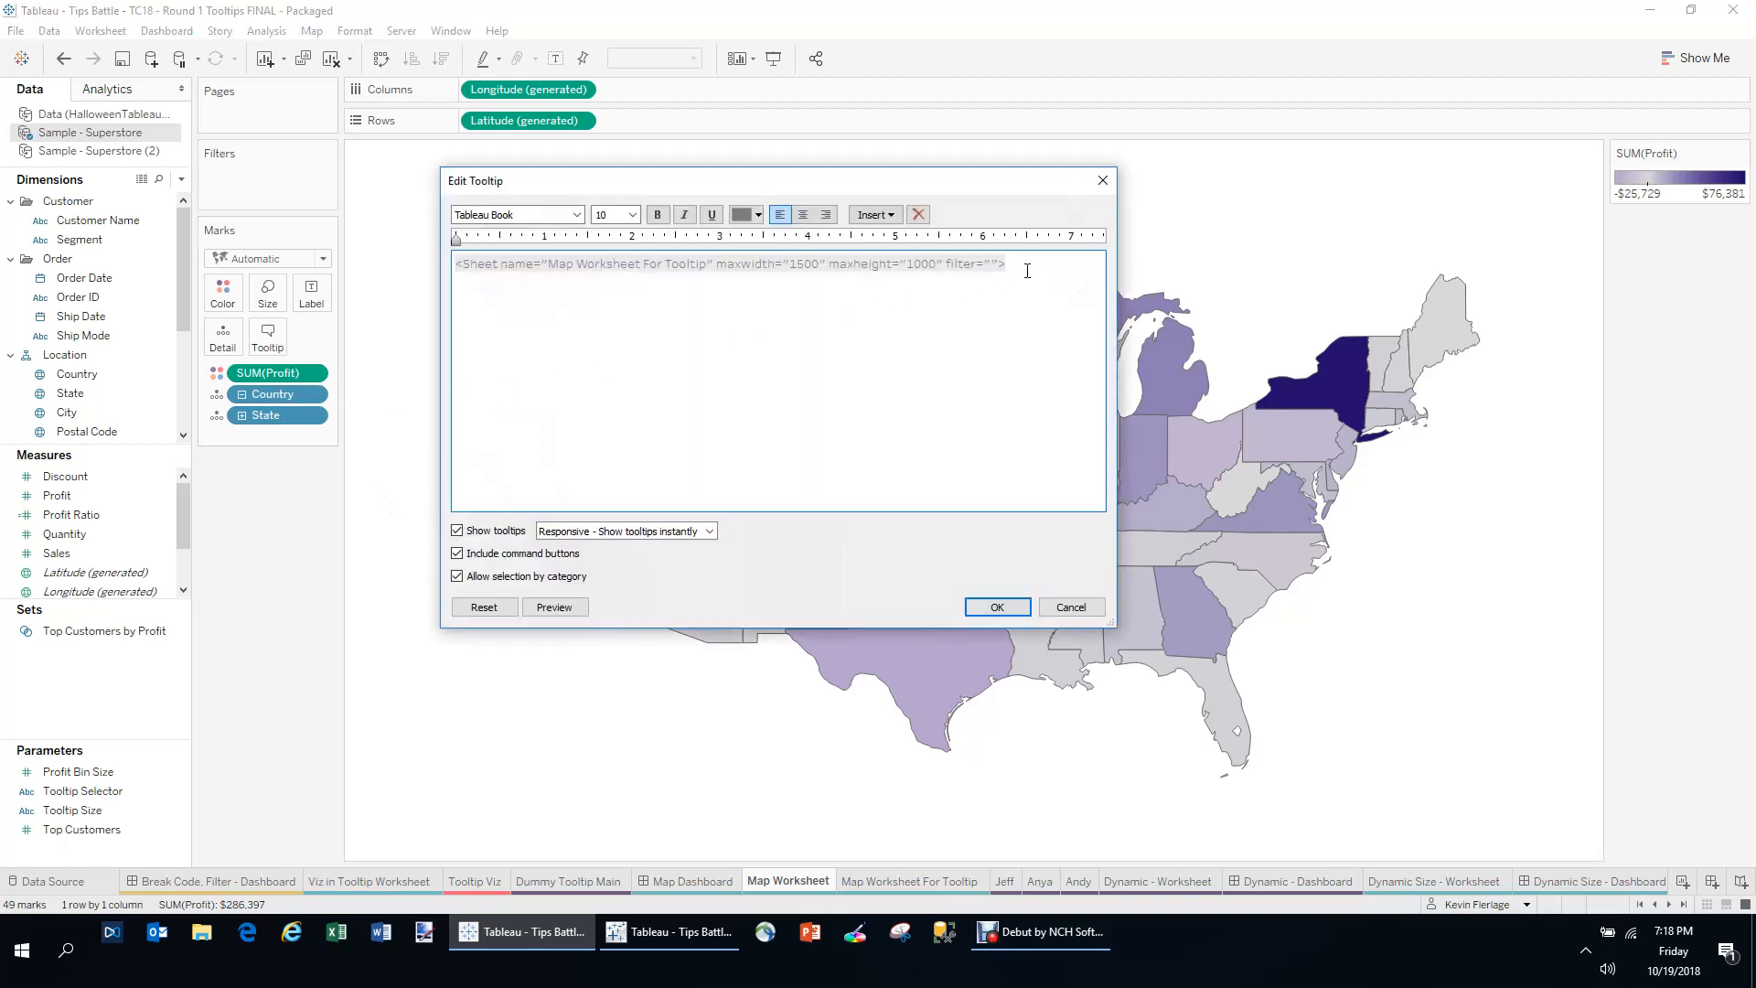
drag(1007, 265, 439, 263)
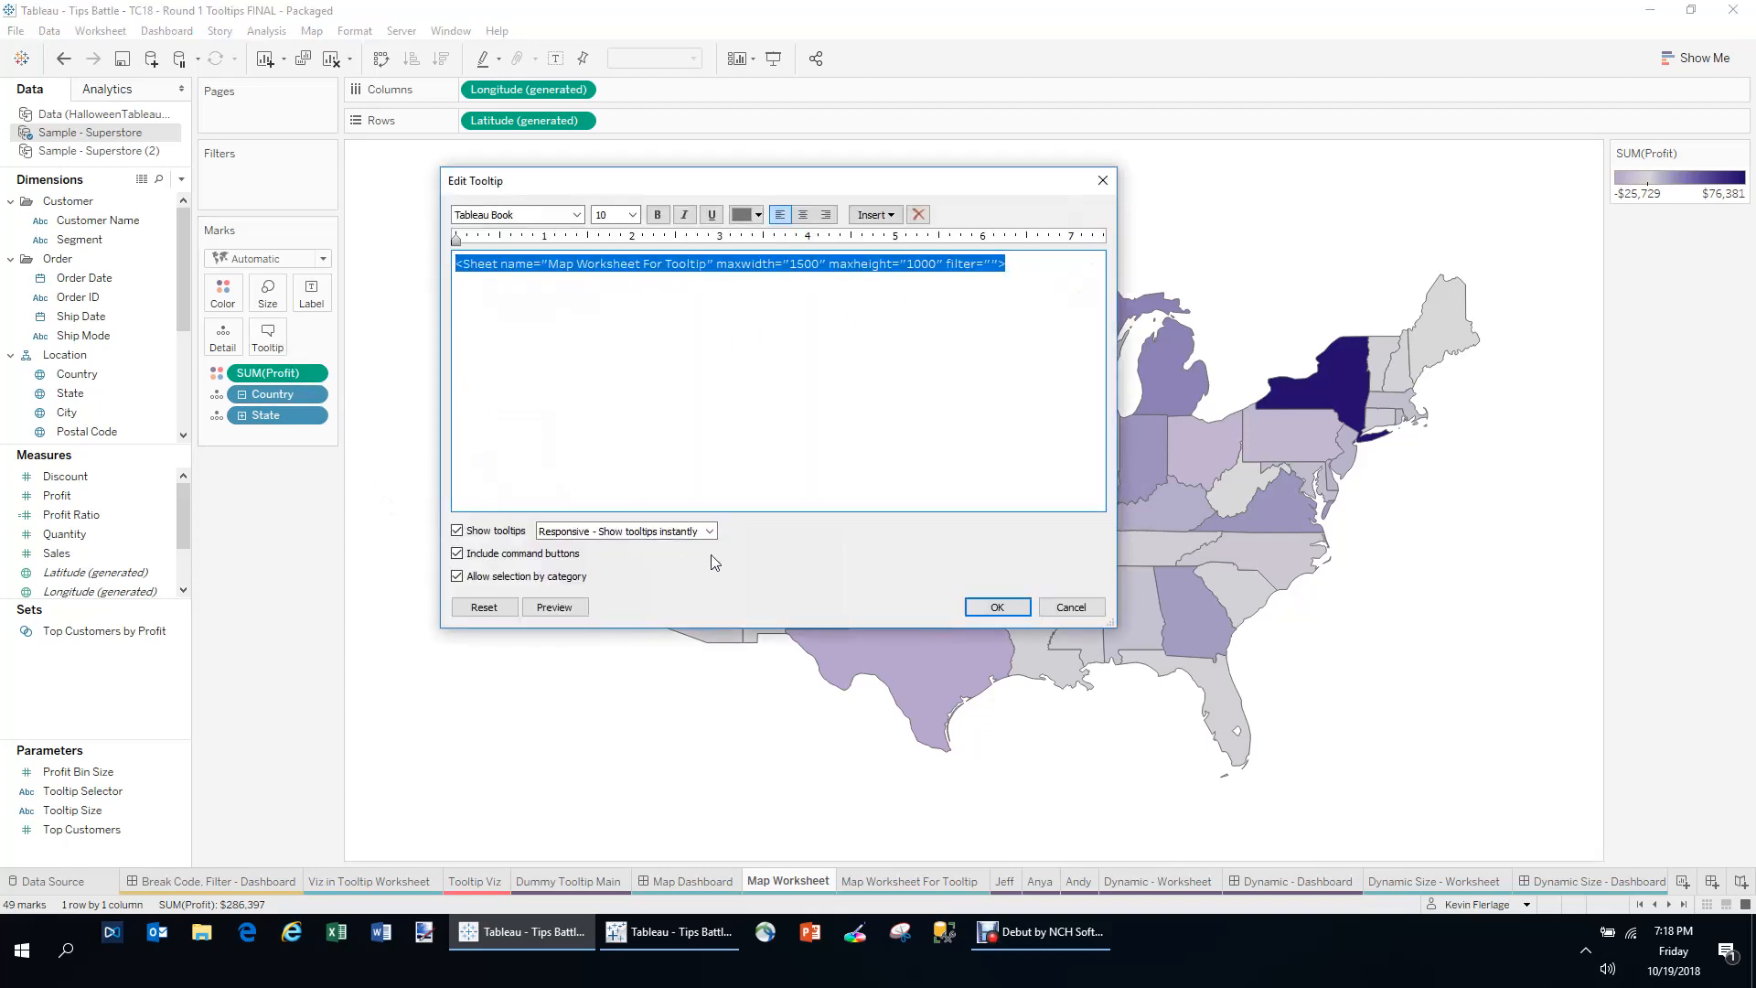
click(820, 267)
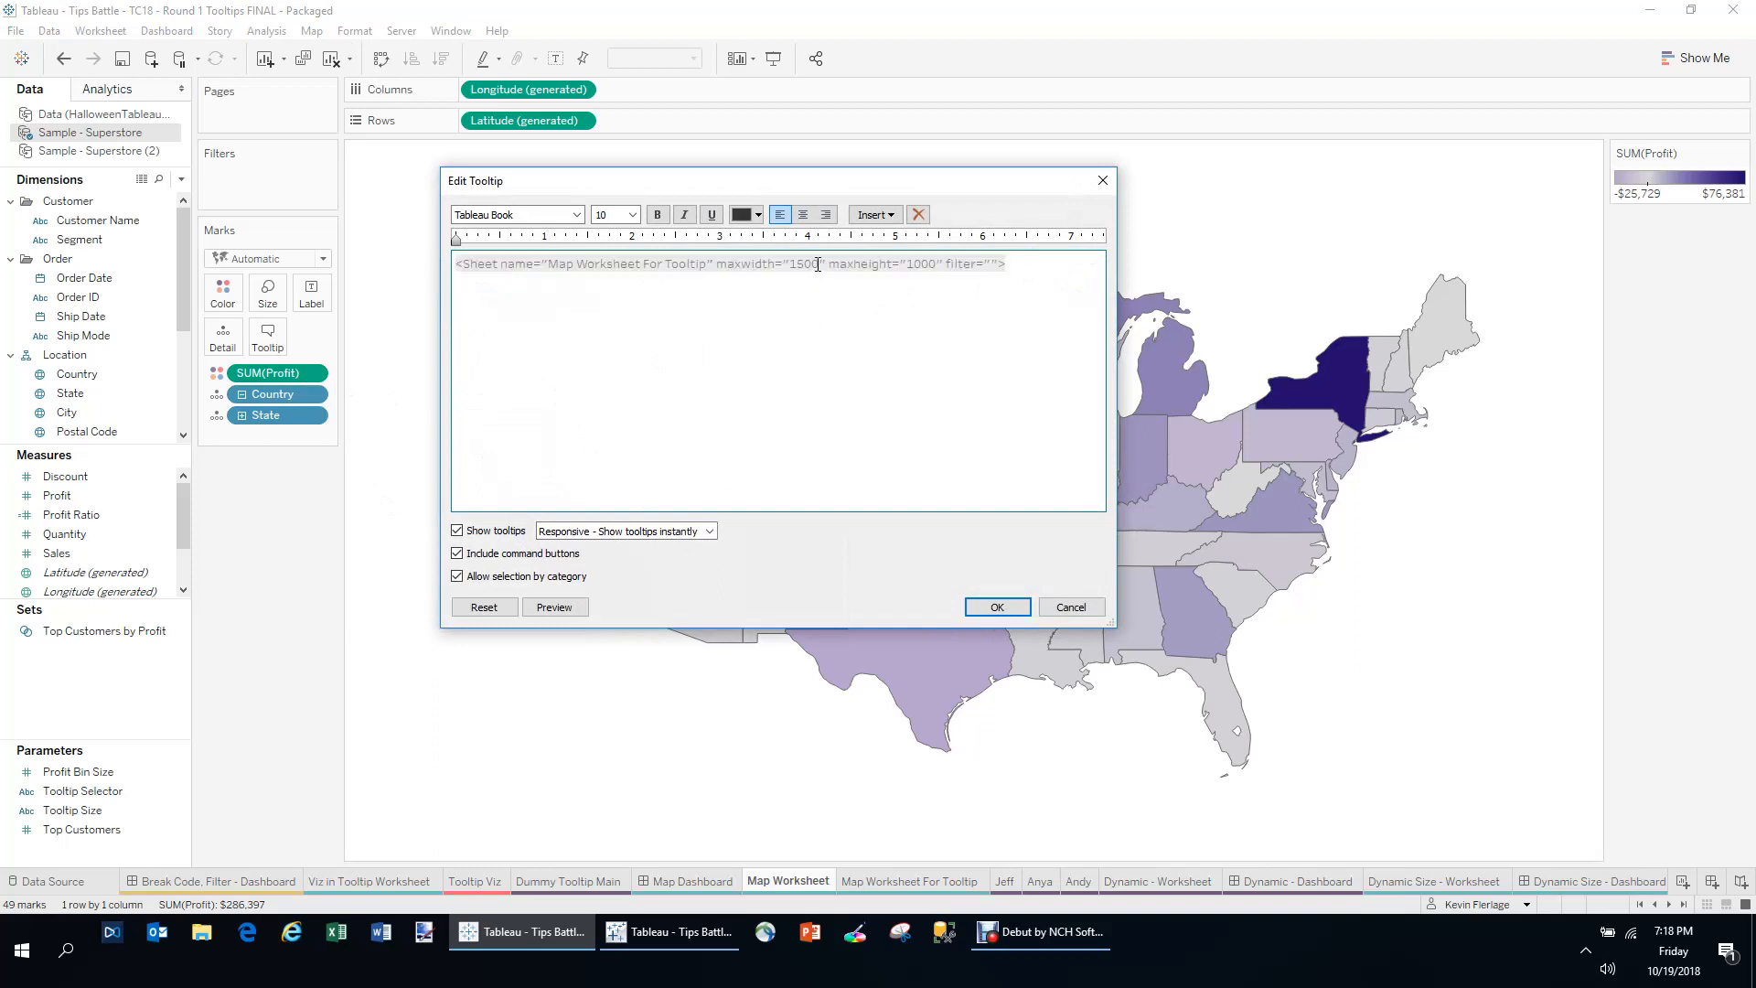
drag(820, 266, 728, 265)
drag(933, 267, 775, 266)
click(821, 267)
drag(935, 267, 914, 267)
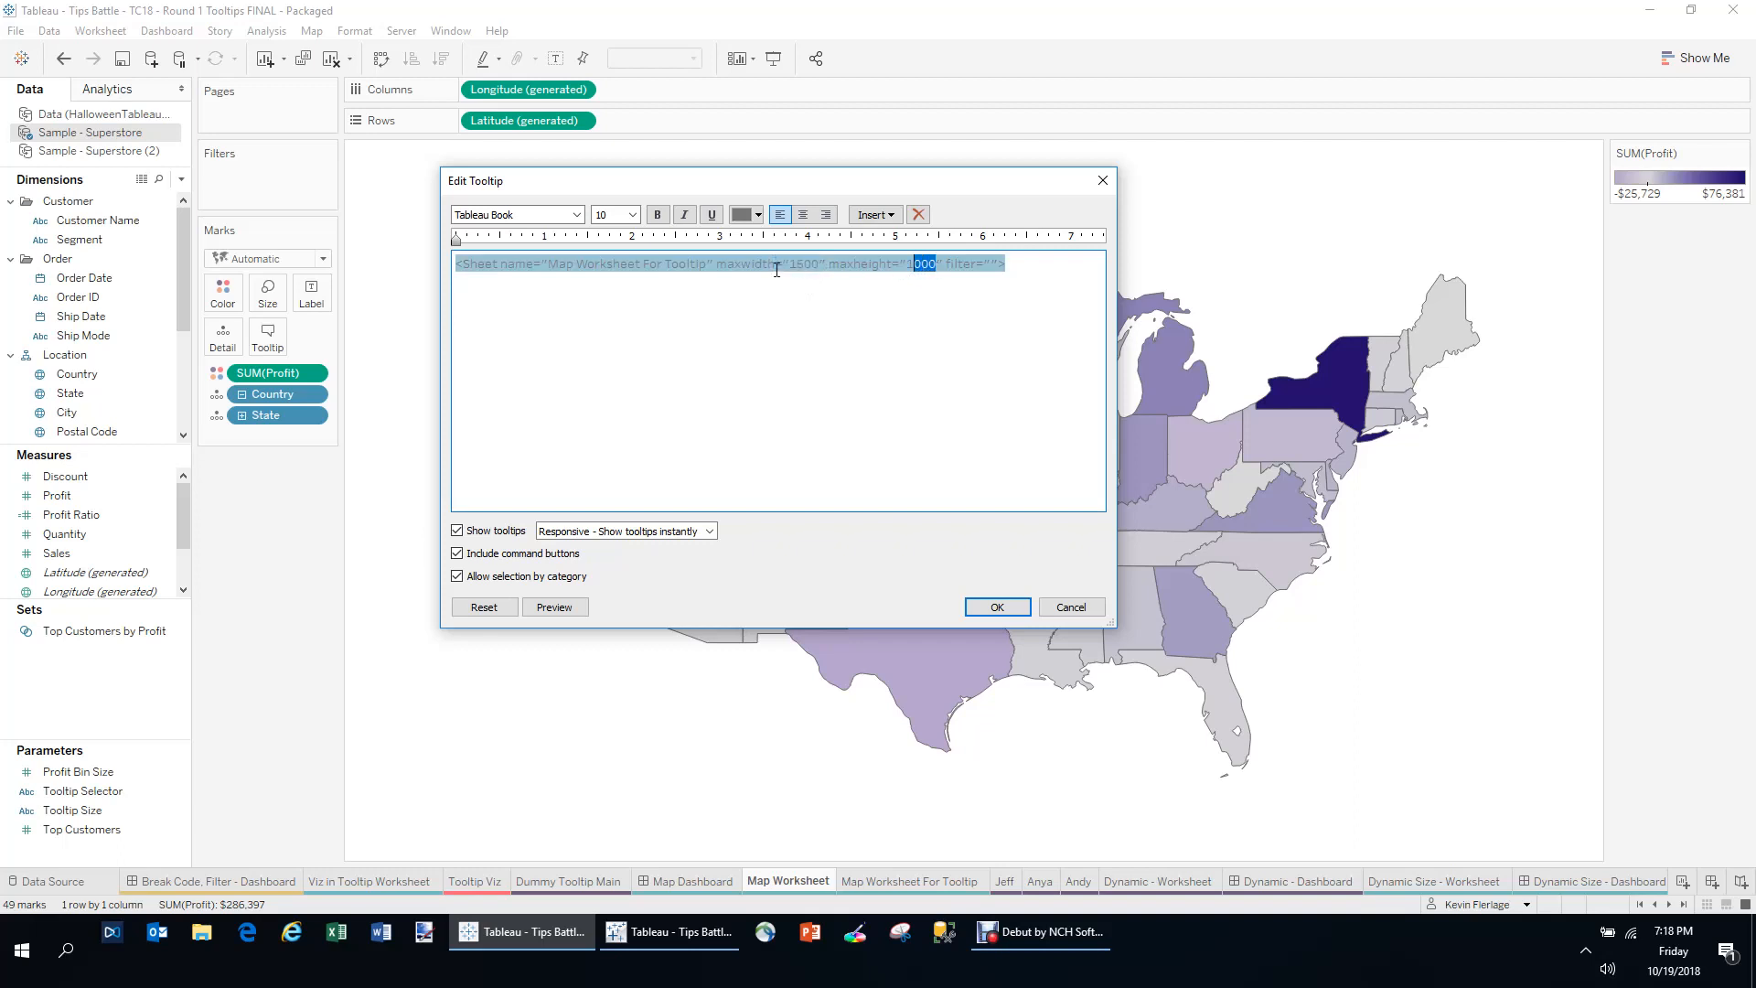
drag(725, 266, 944, 272)
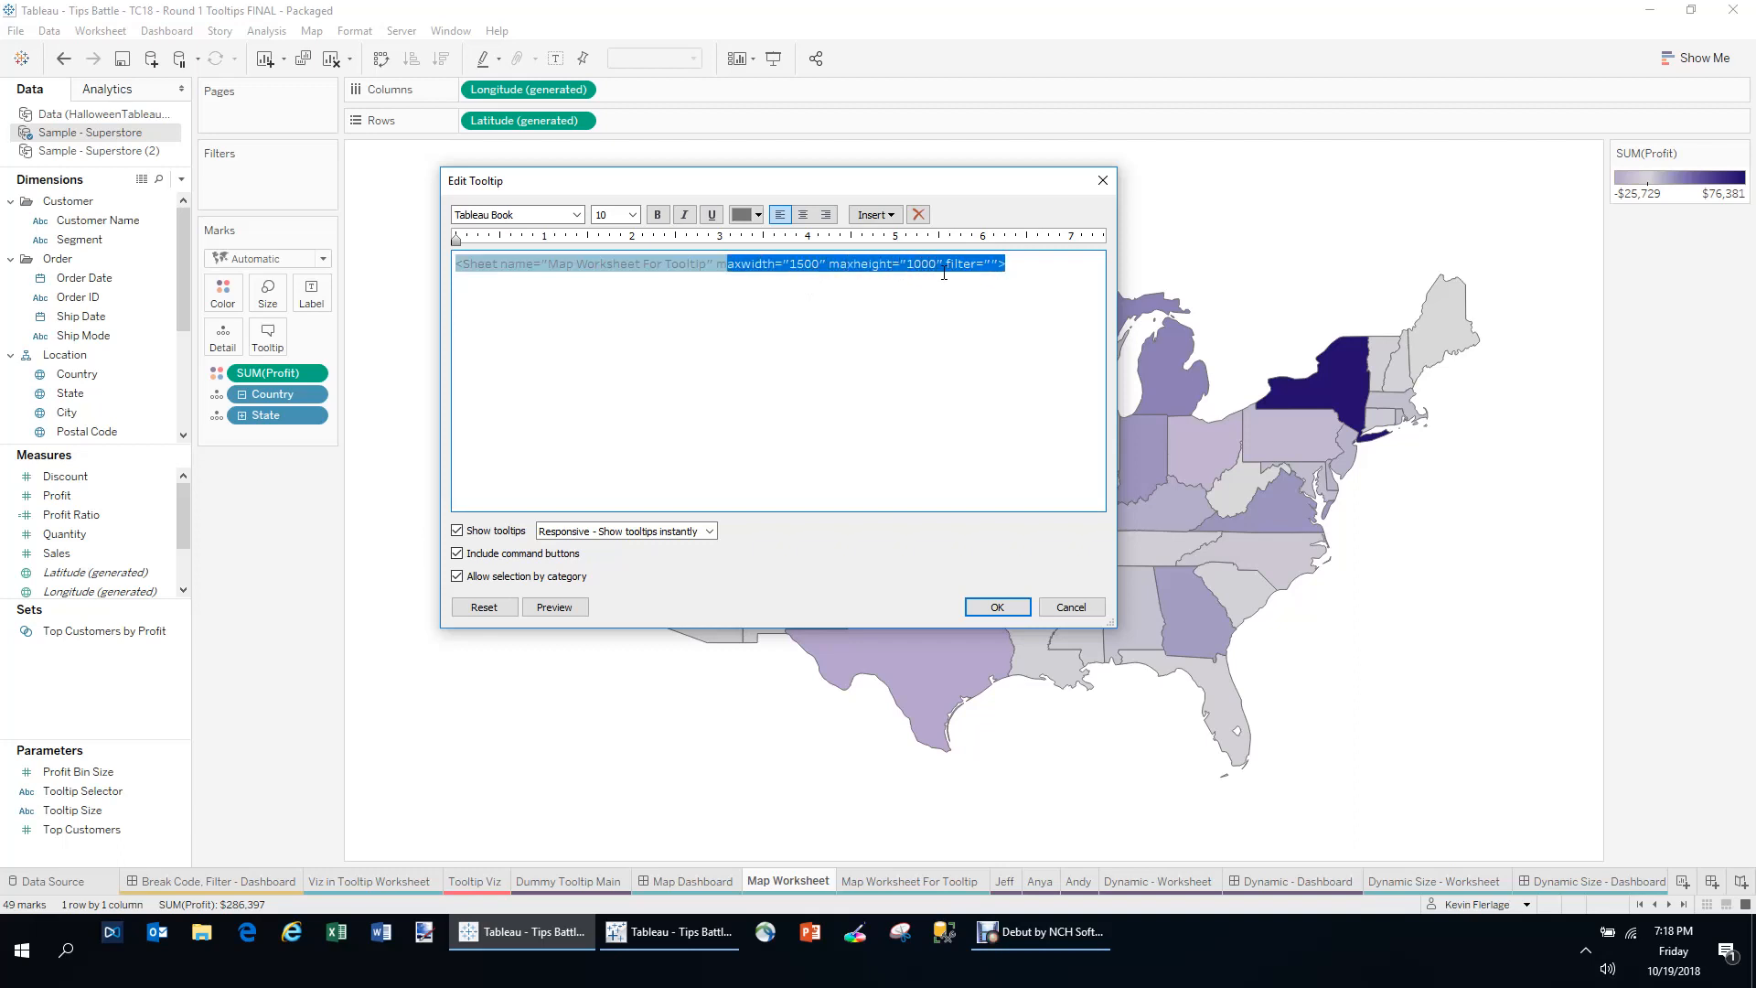
click(945, 387)
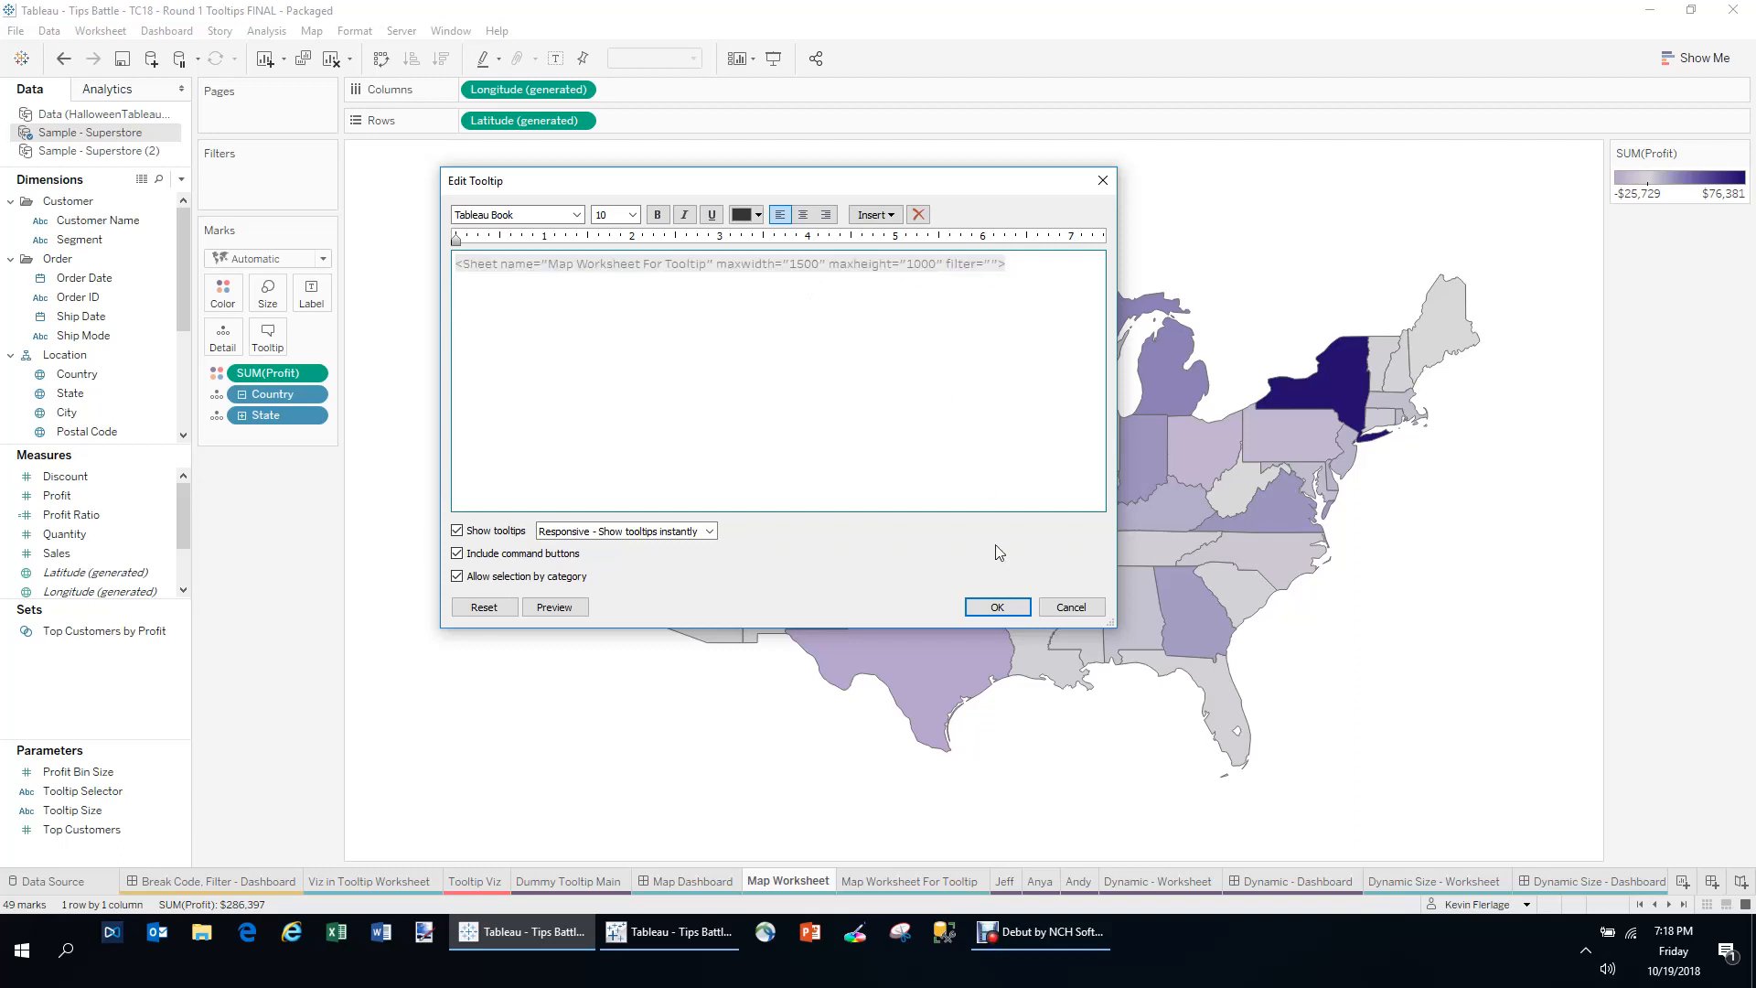
click(997, 606)
click(719, 881)
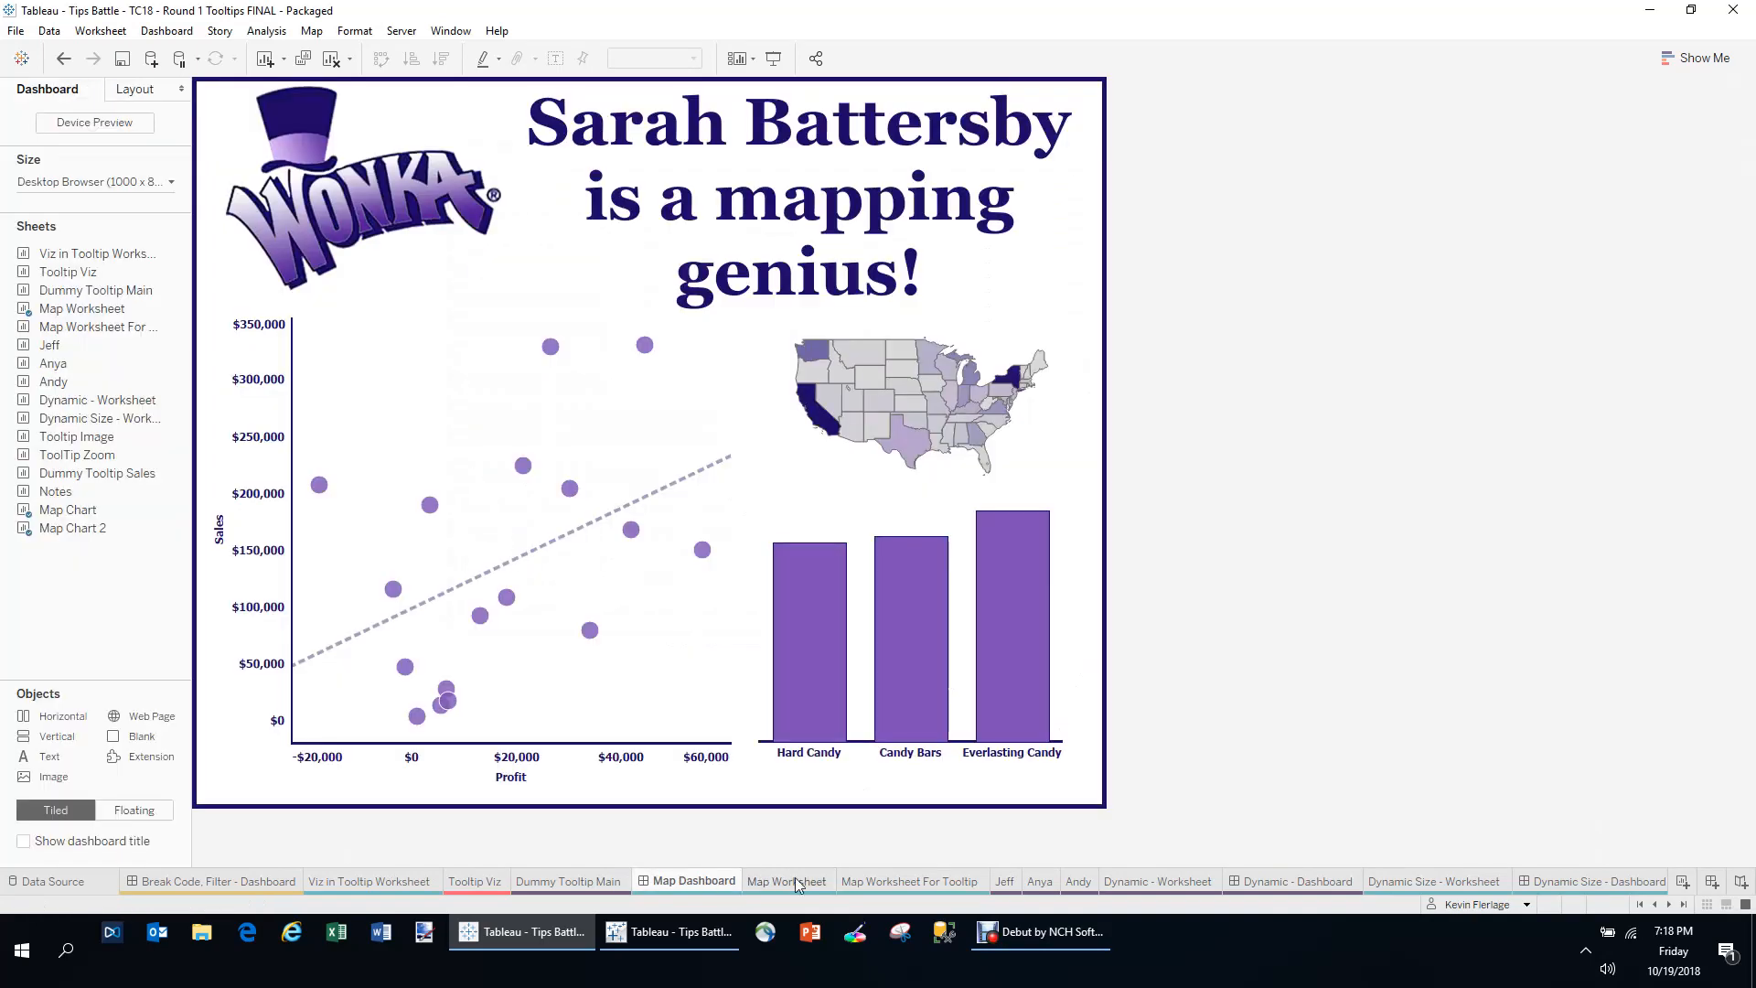
mouse_move(940, 409)
- Examine the Tooltip Selector parameter's list of allowable values from Dynamic - Worksheet, and compare that sheet with Dynamic - Dashboard
click(1178, 883)
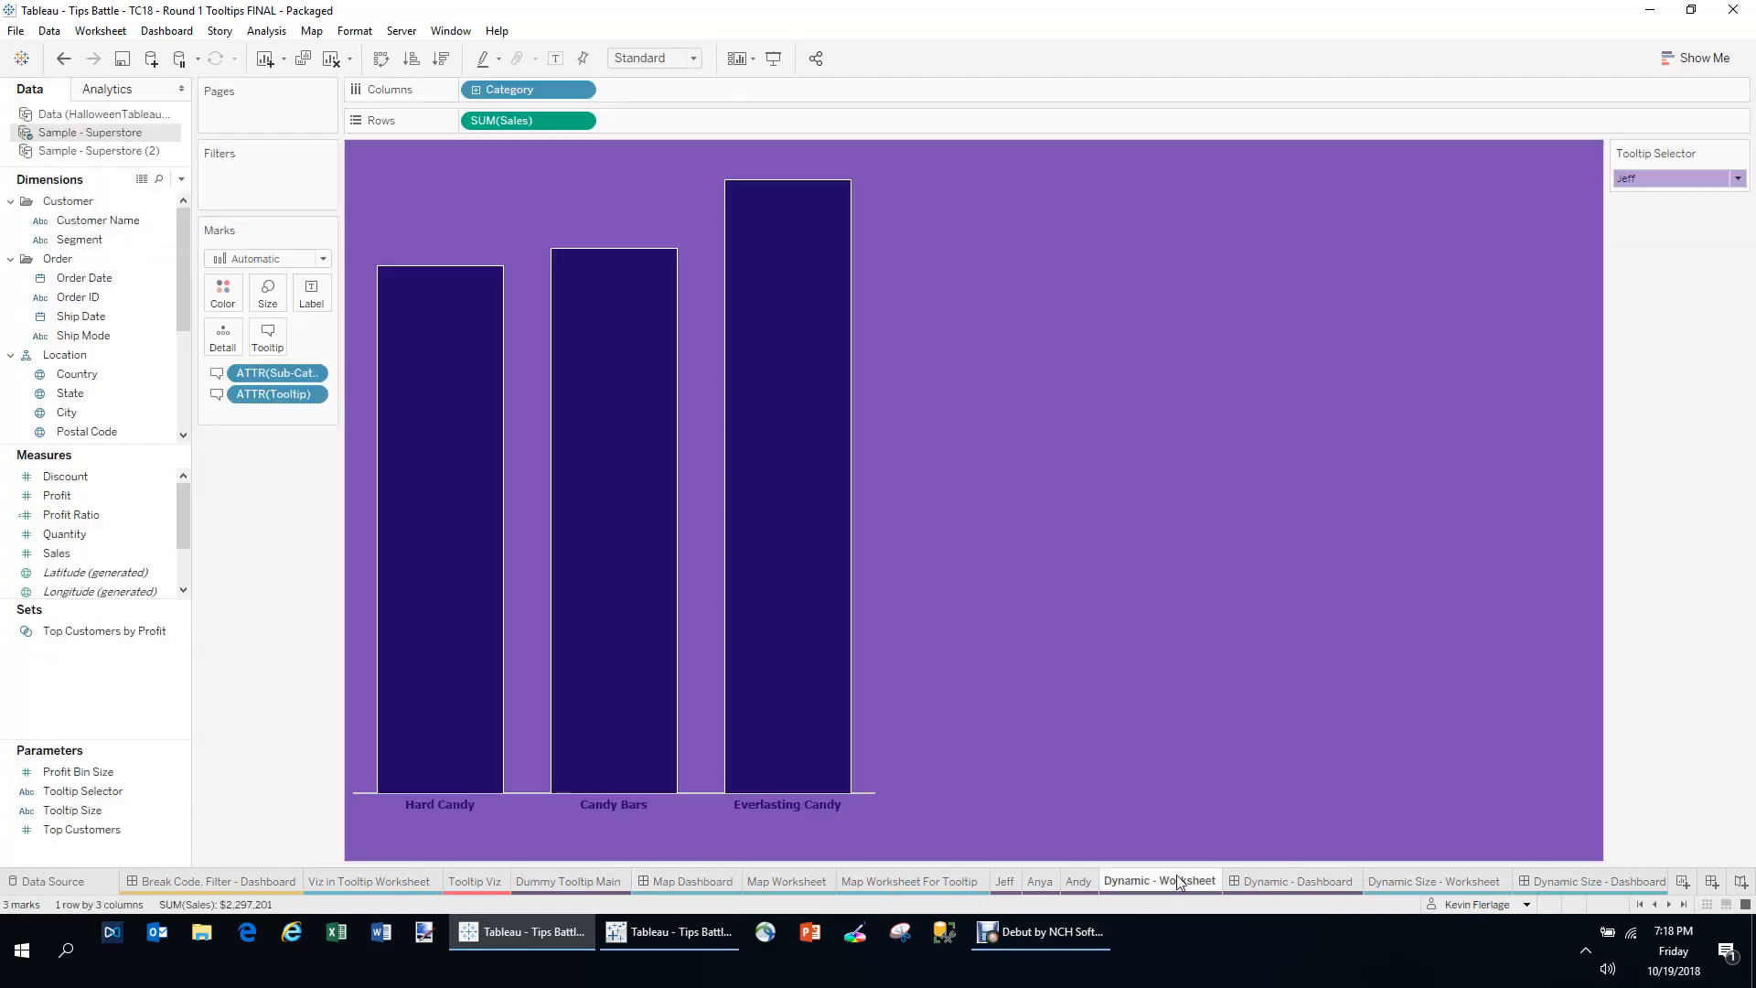
click(1266, 881)
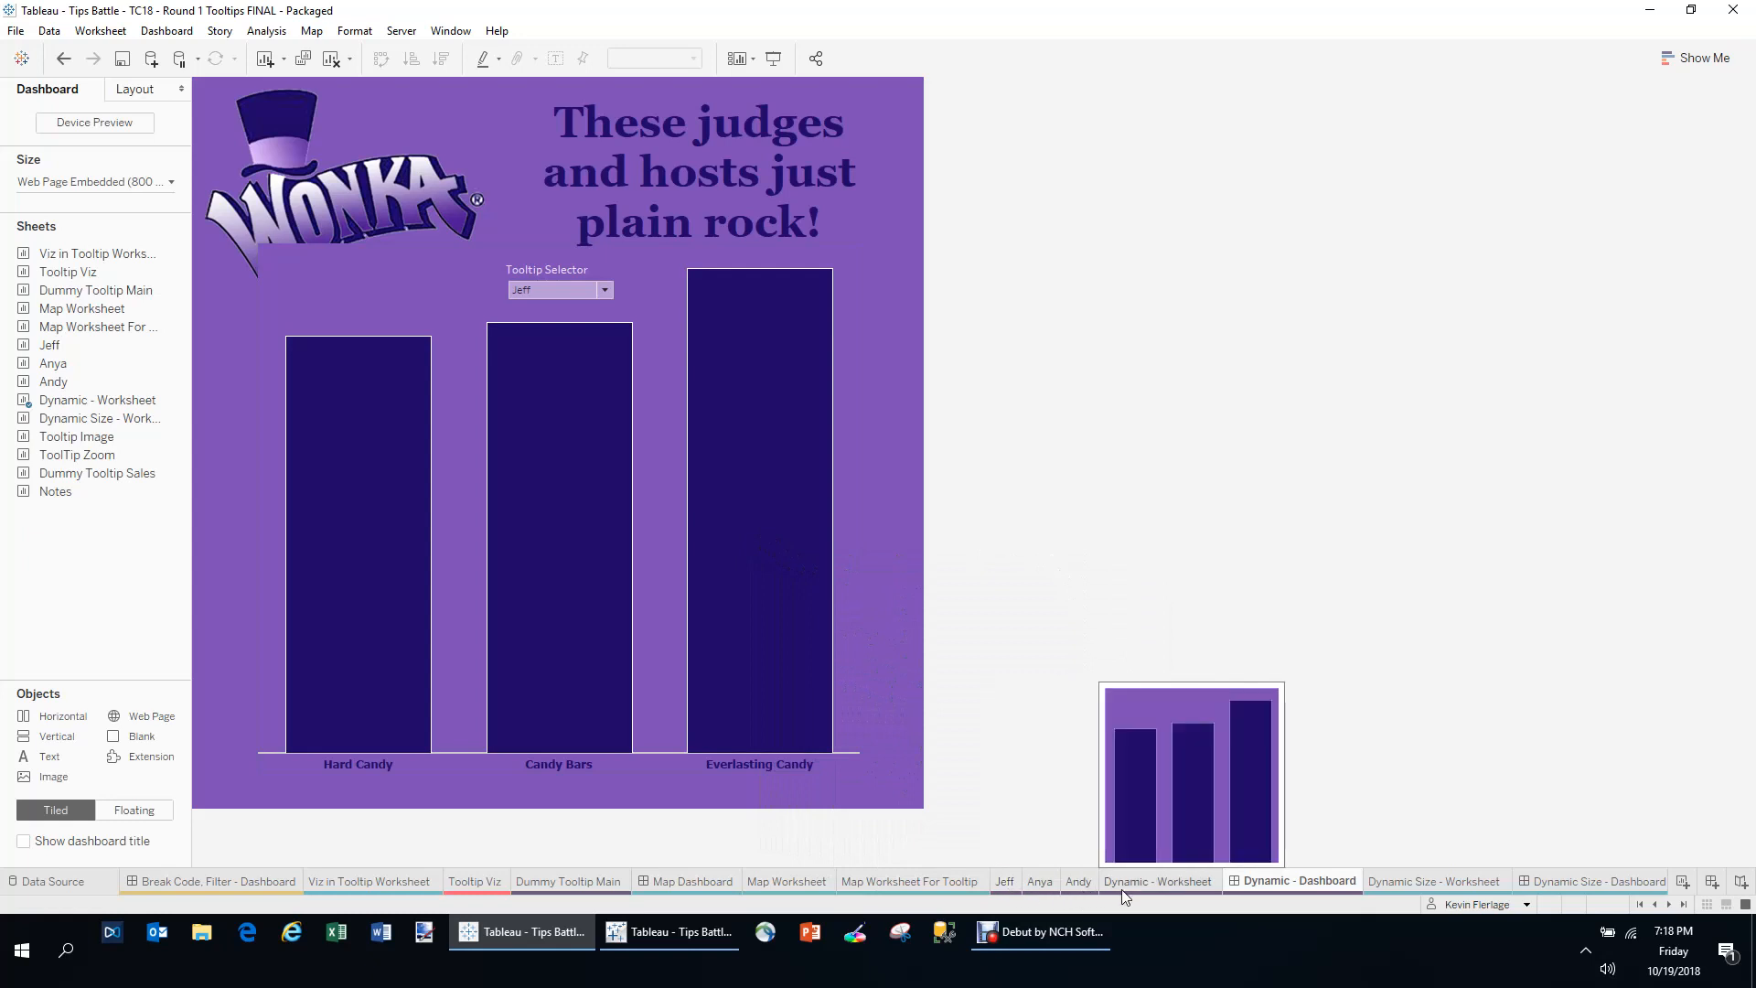
click(1173, 886)
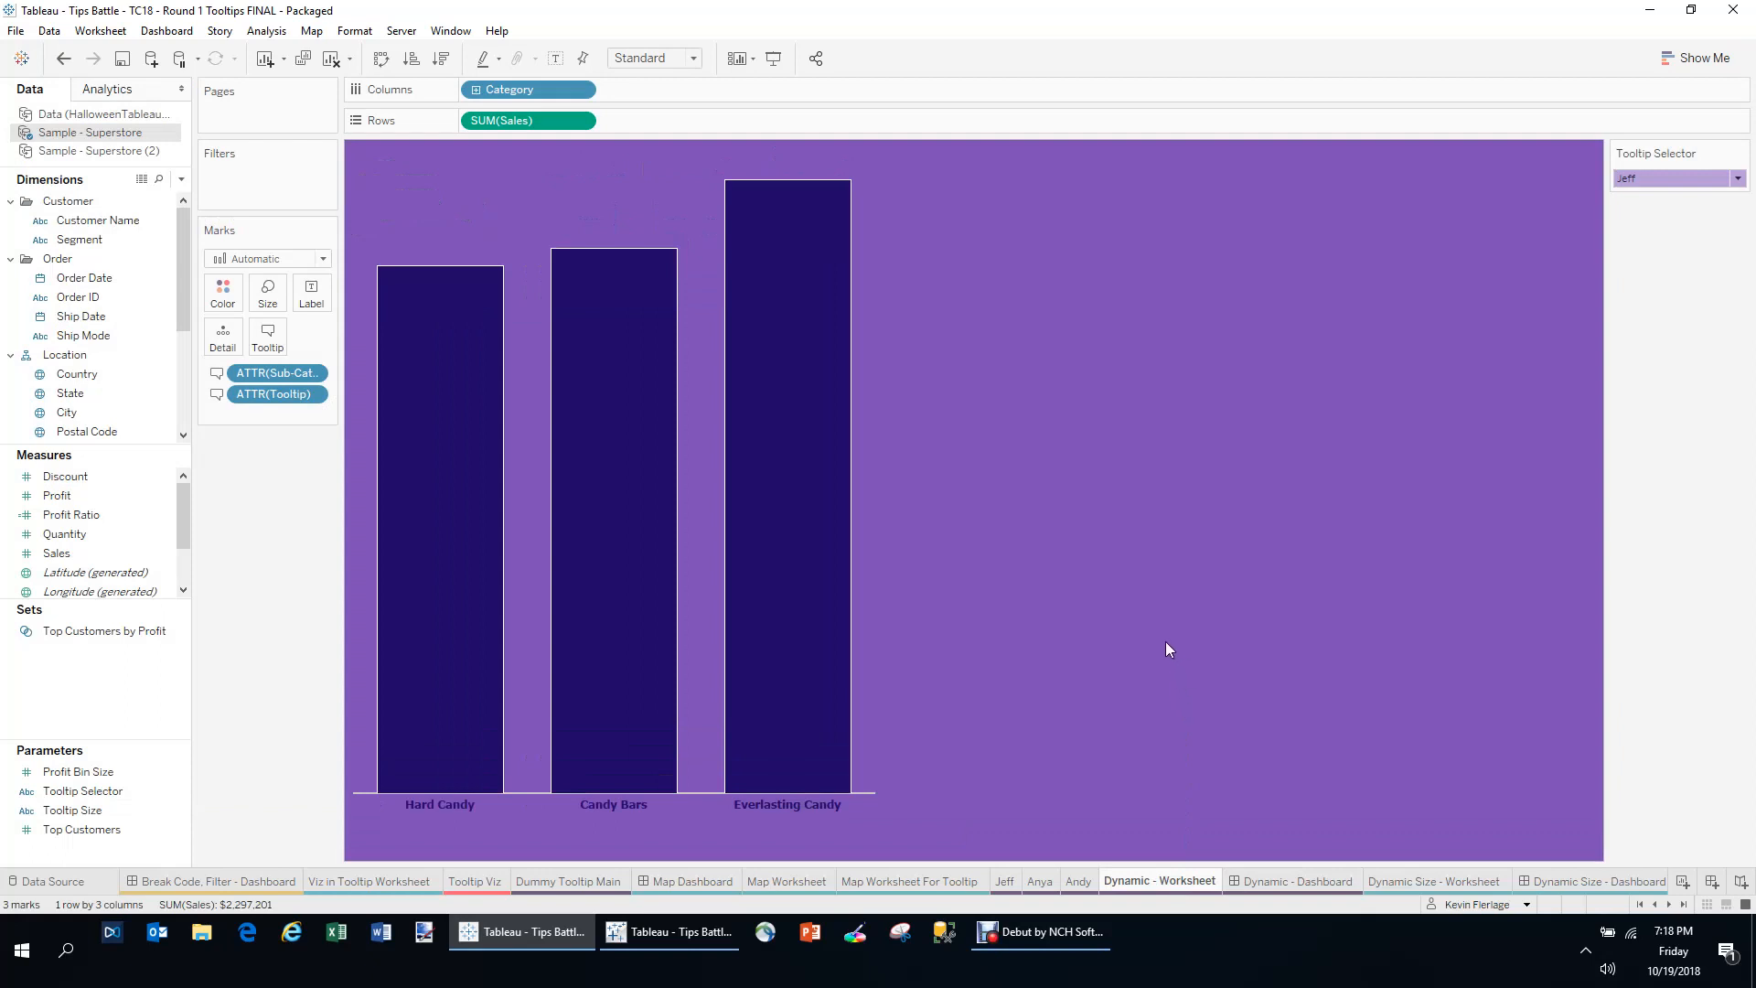
click(91, 791)
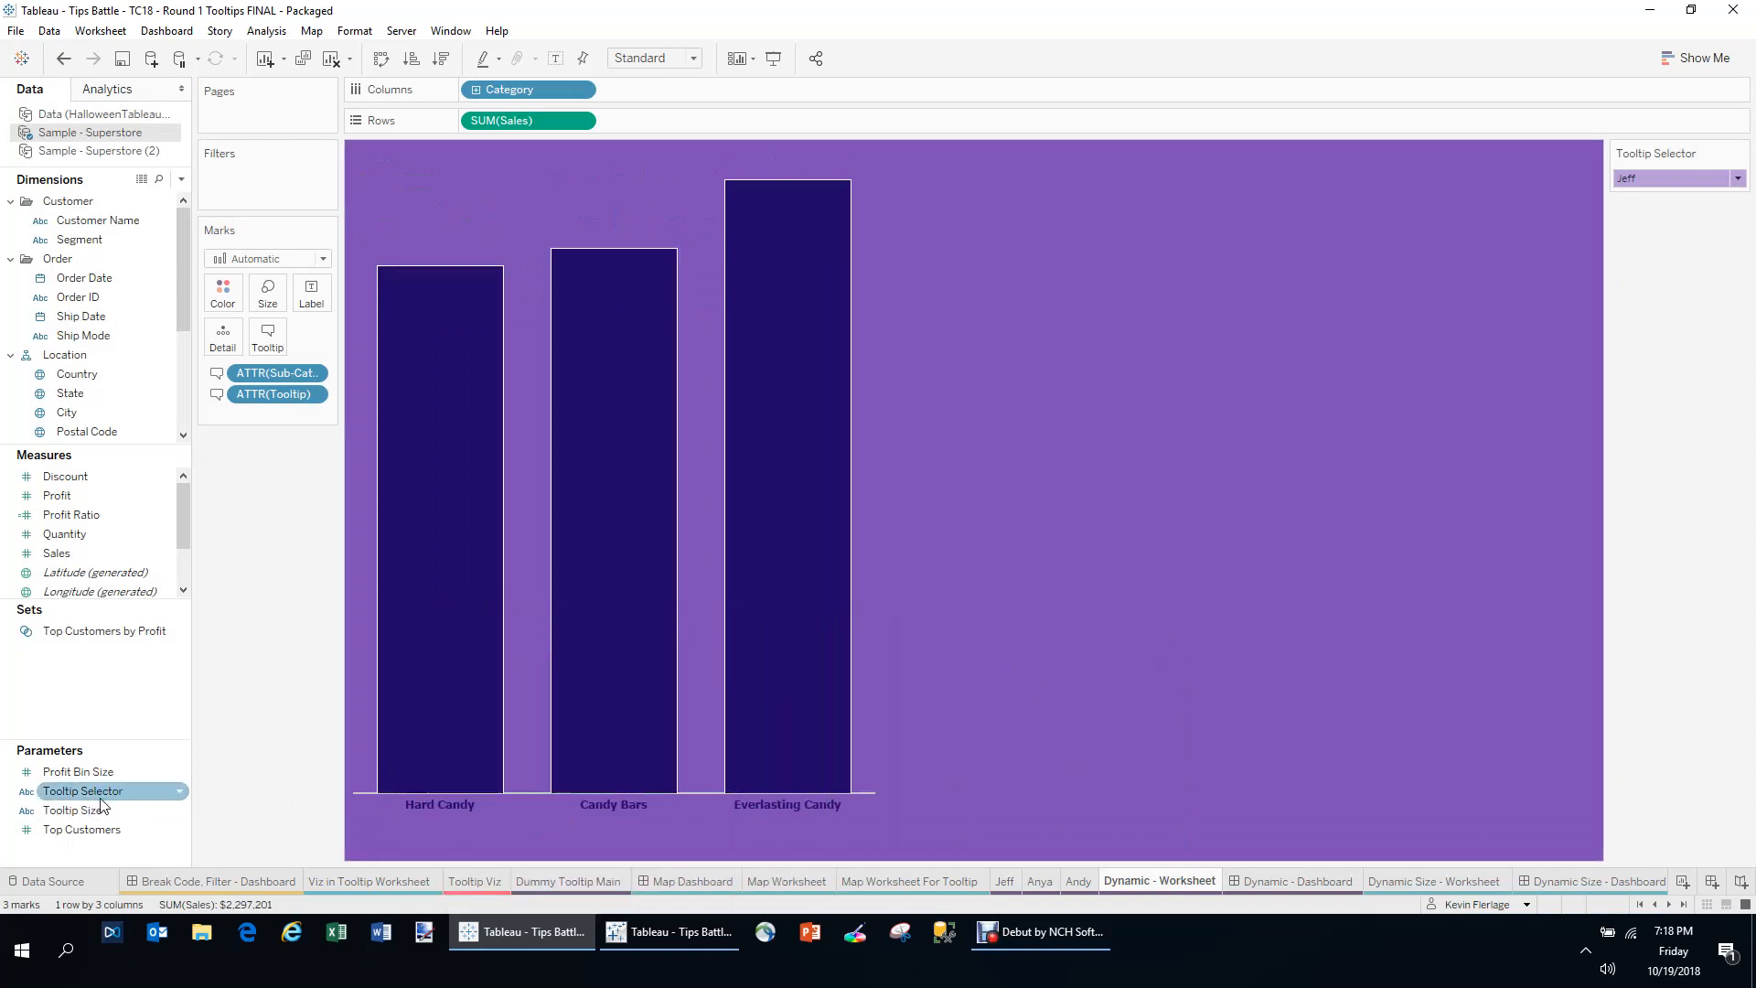
right_click(91, 795)
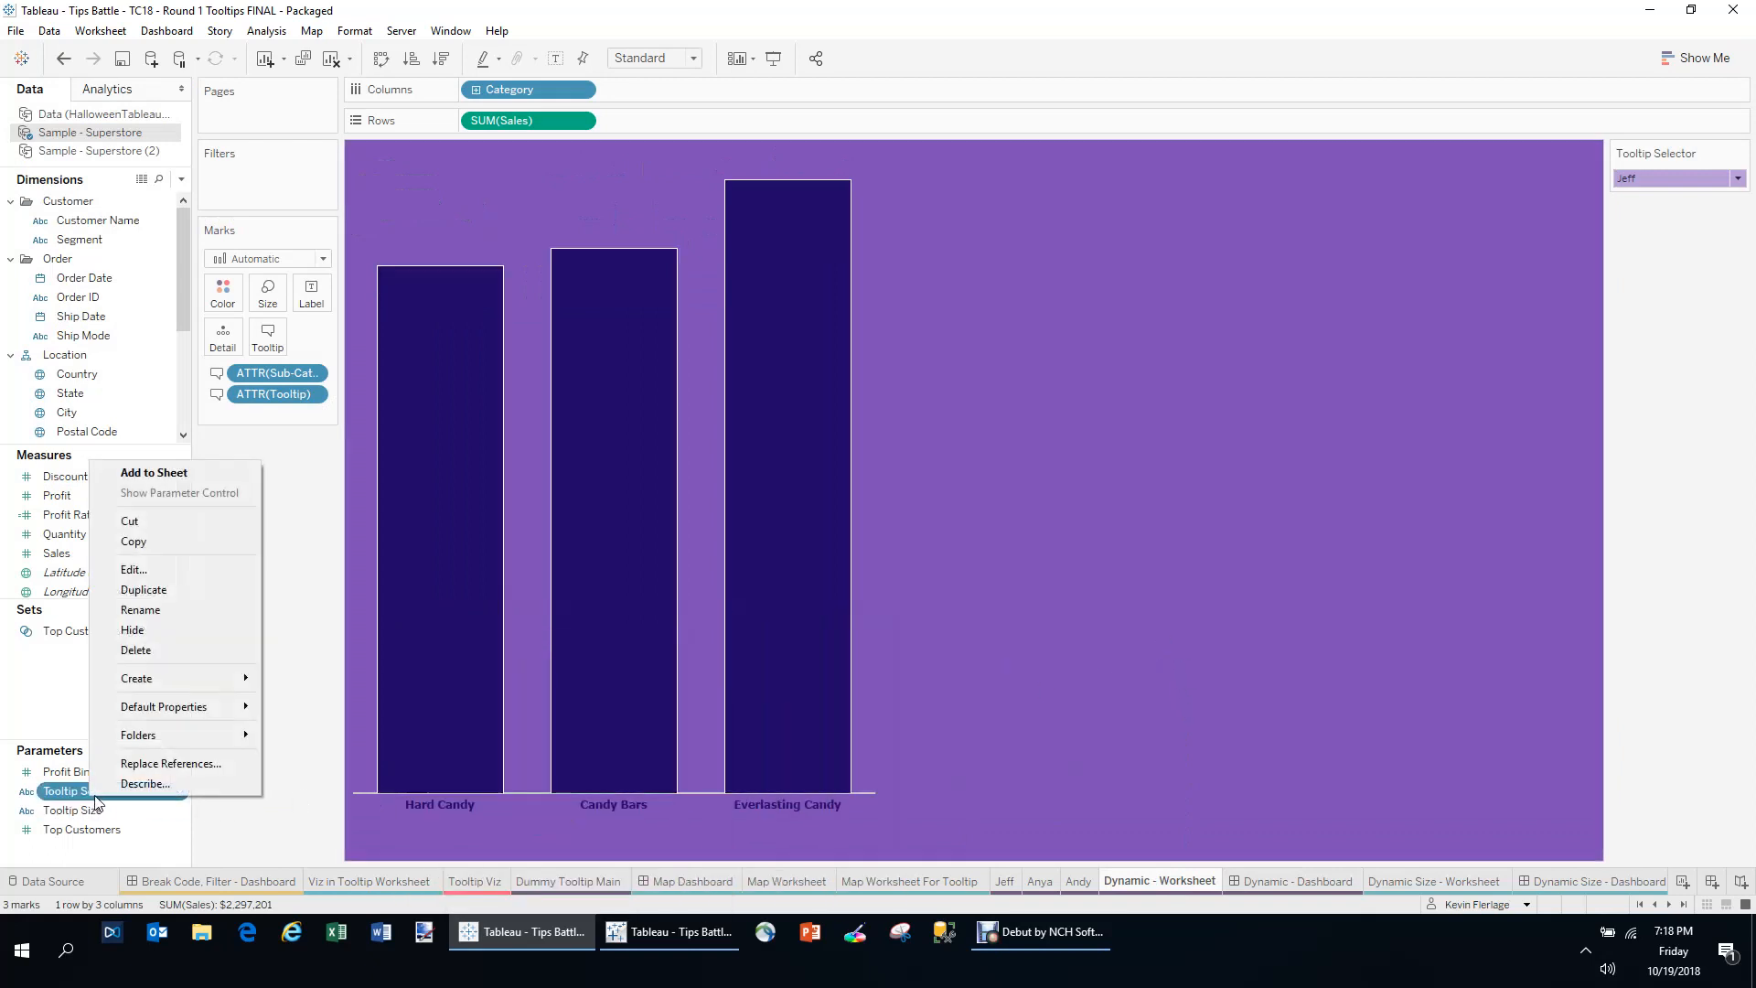
click(162, 570)
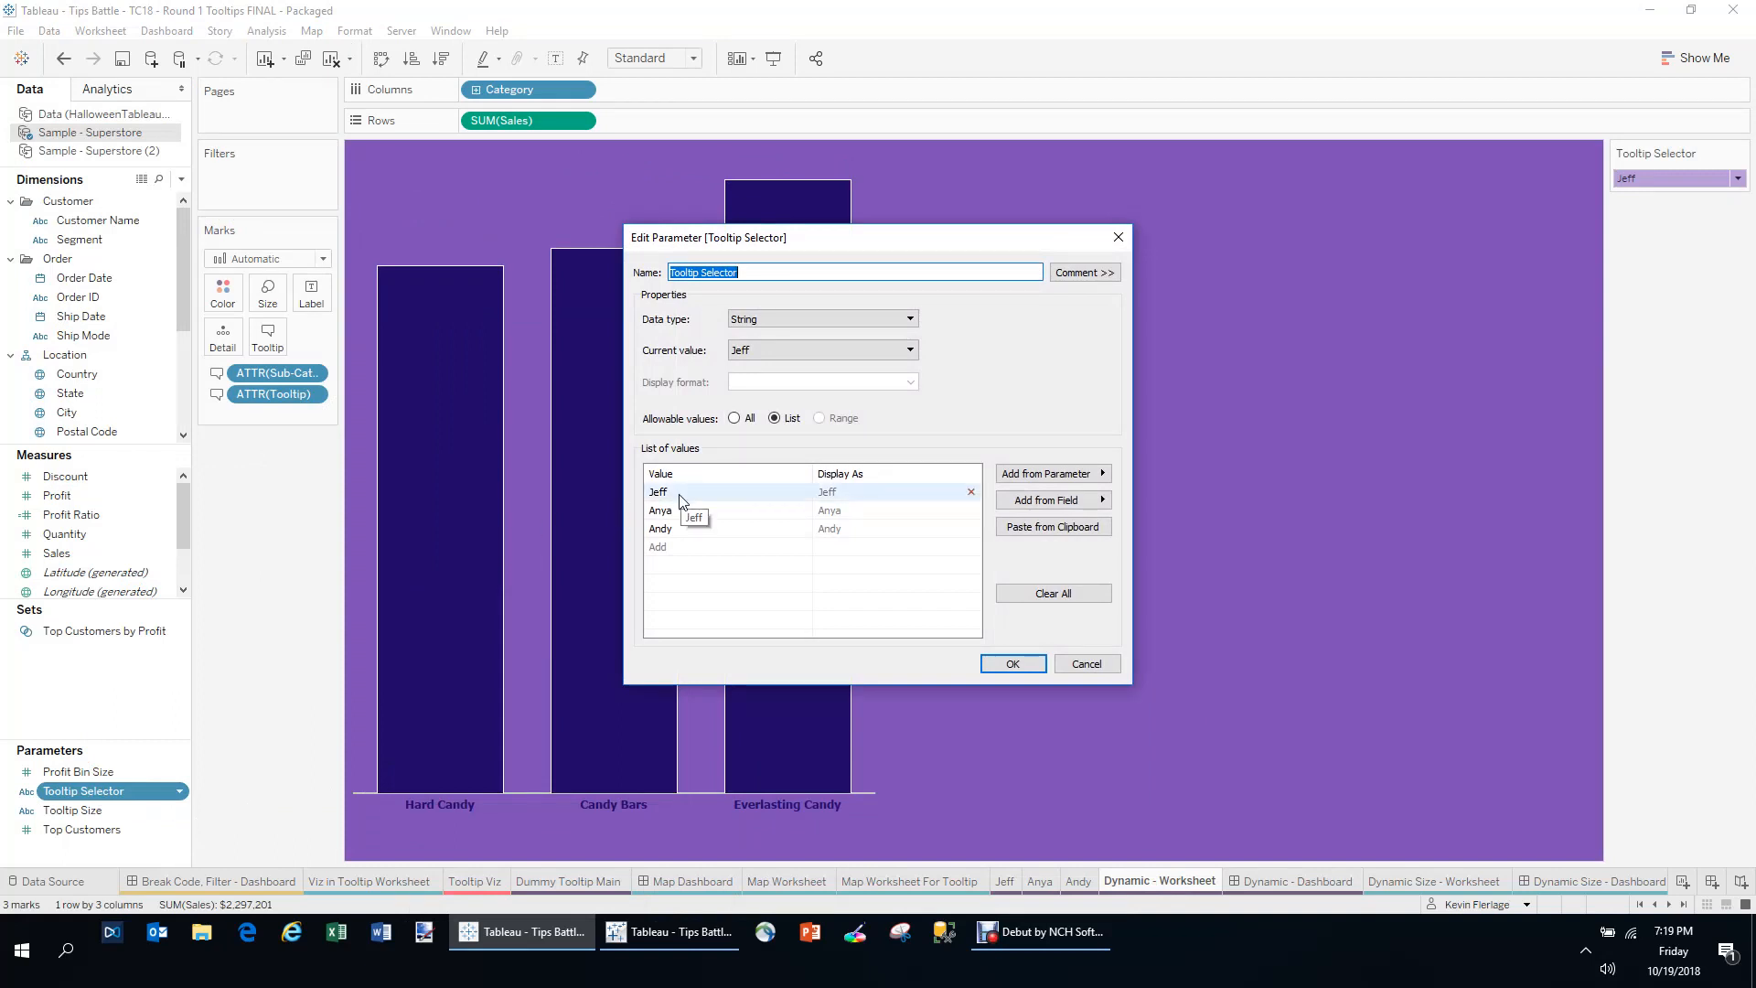
click(680, 509)
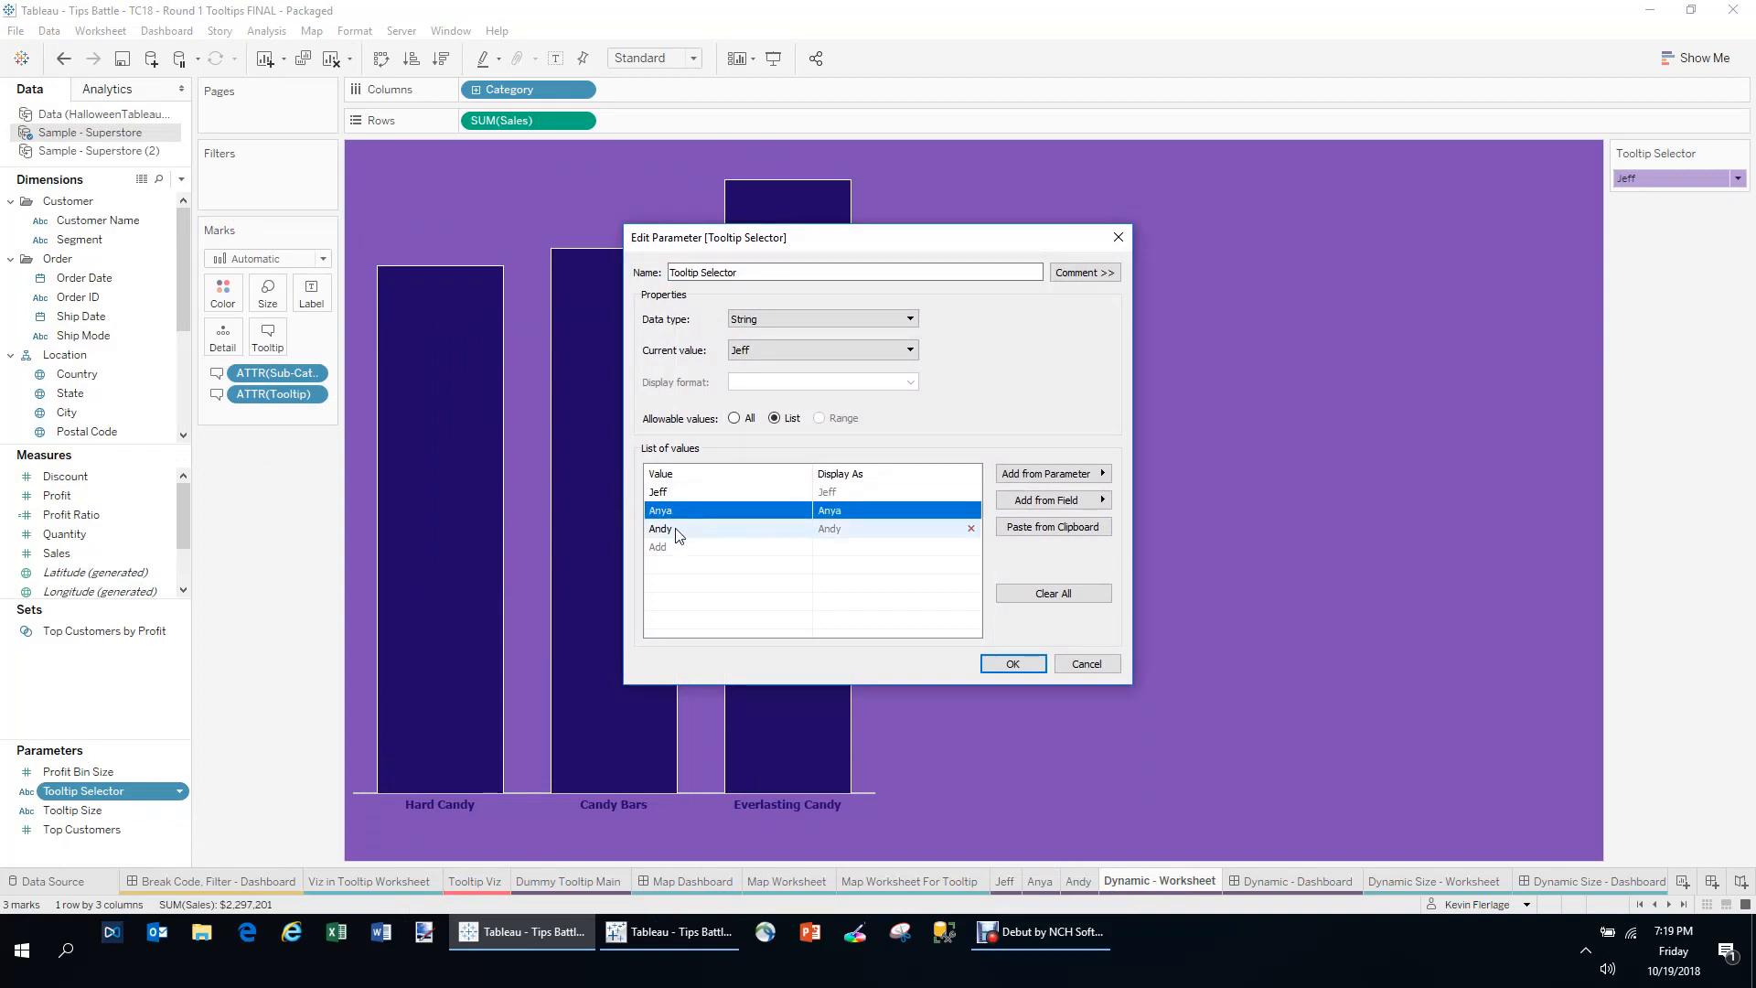
click(678, 528)
click(1086, 663)
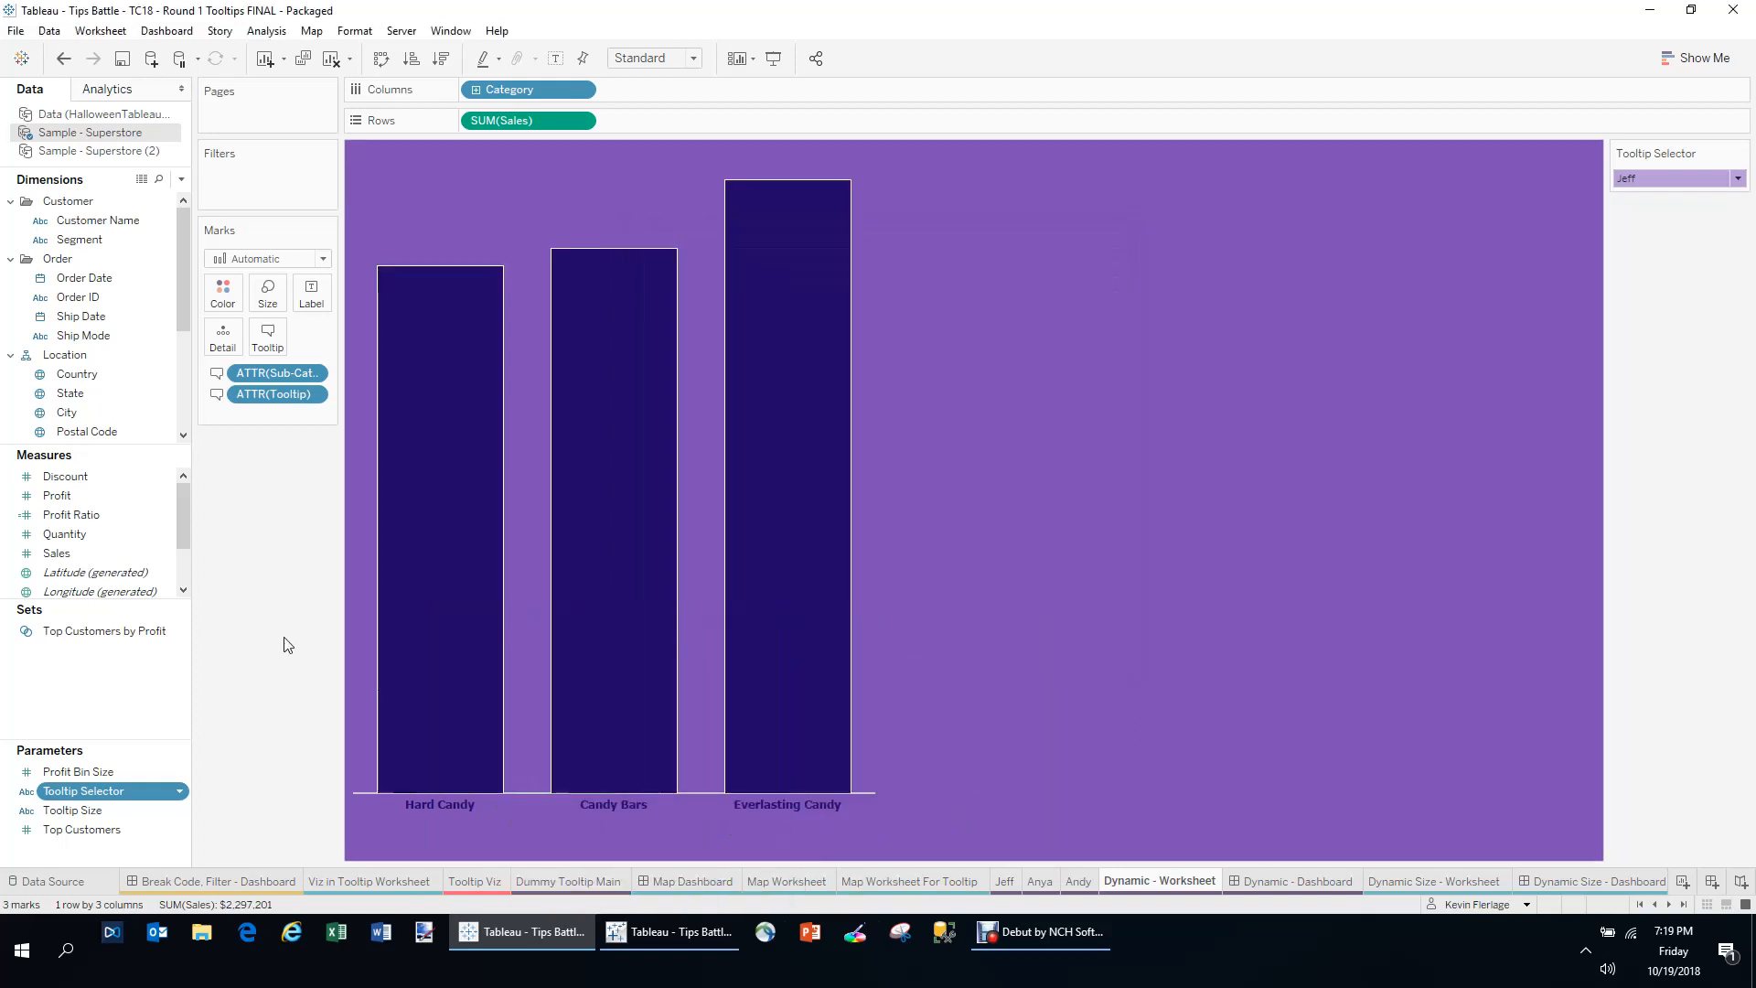
- Examine the Tooltip calculated field's CASE formula, including the sheet reference returned for each Tooltip Selector value
scroll(179, 417, down, 3)
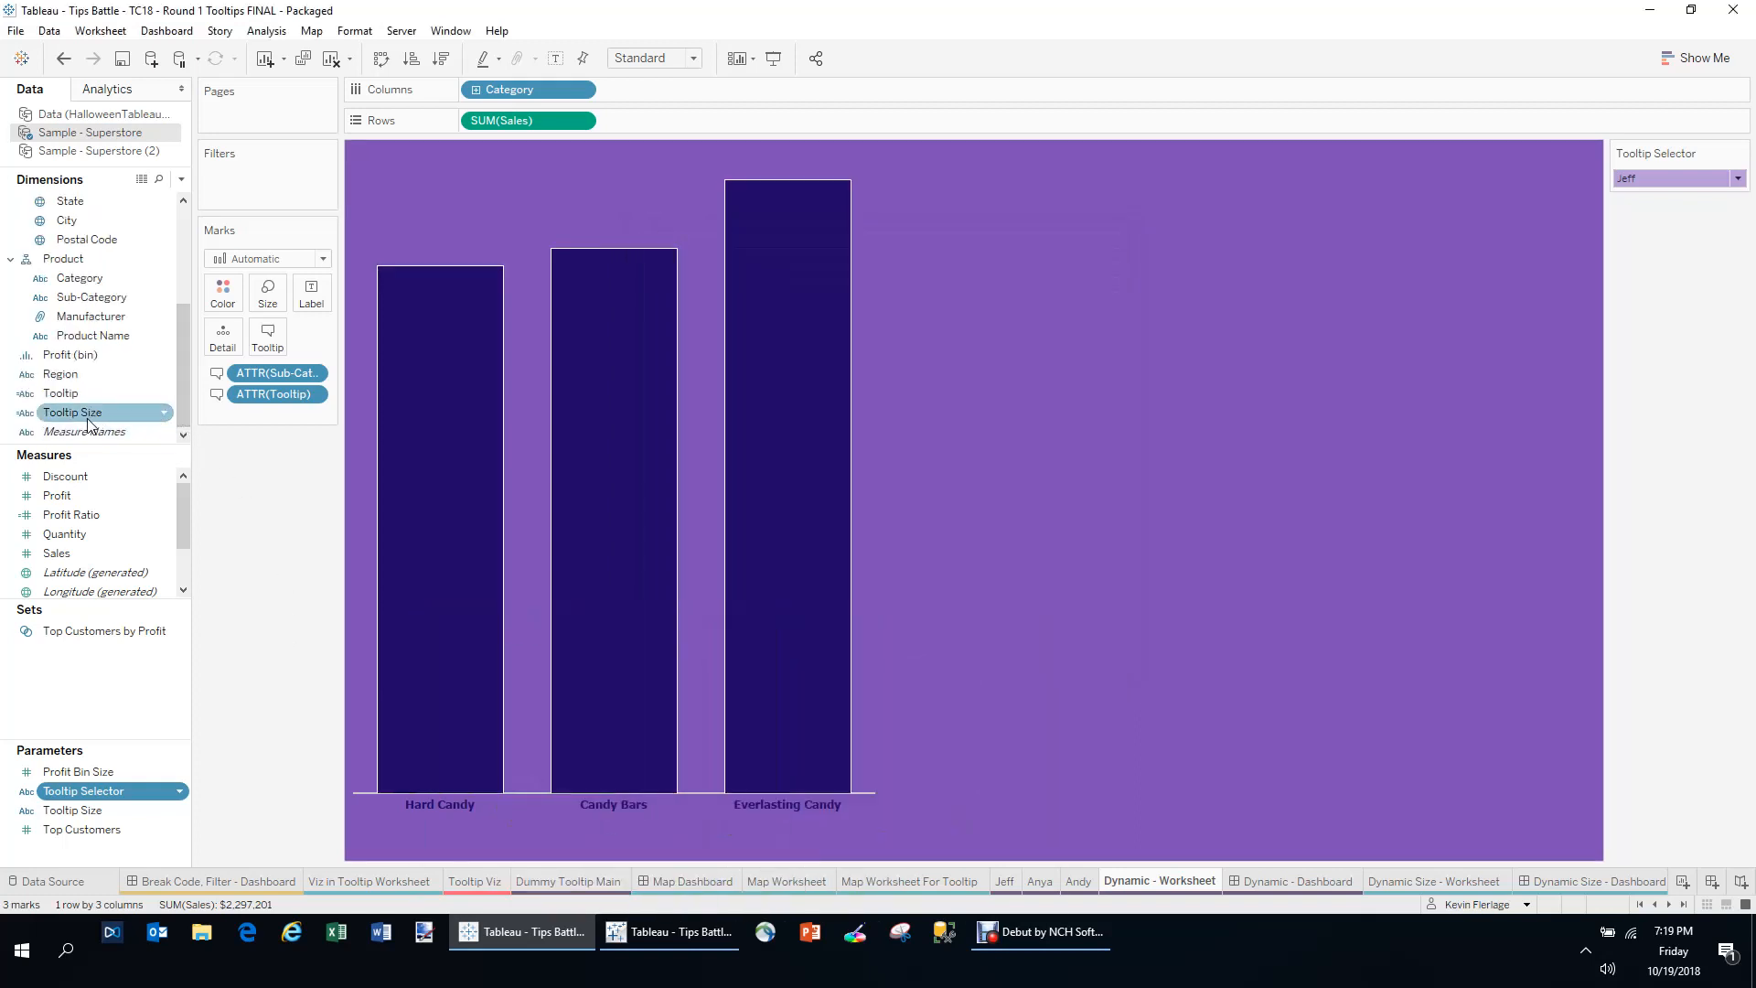
right_click(66, 394)
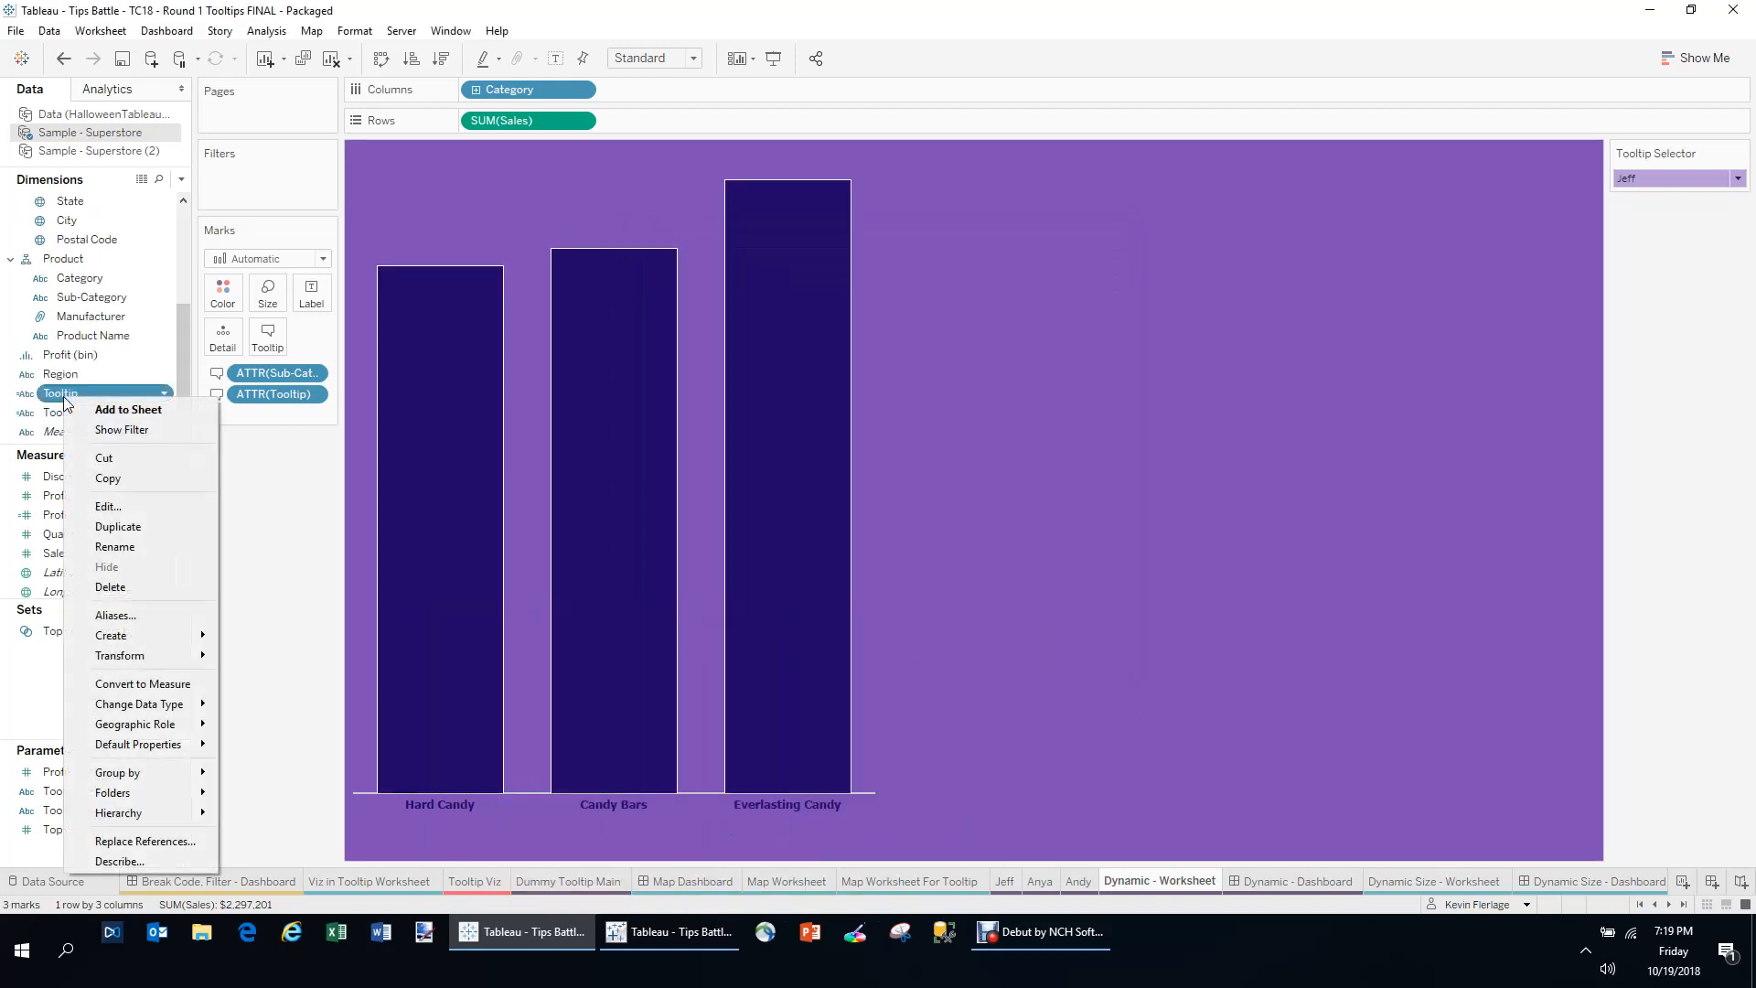
click(114, 507)
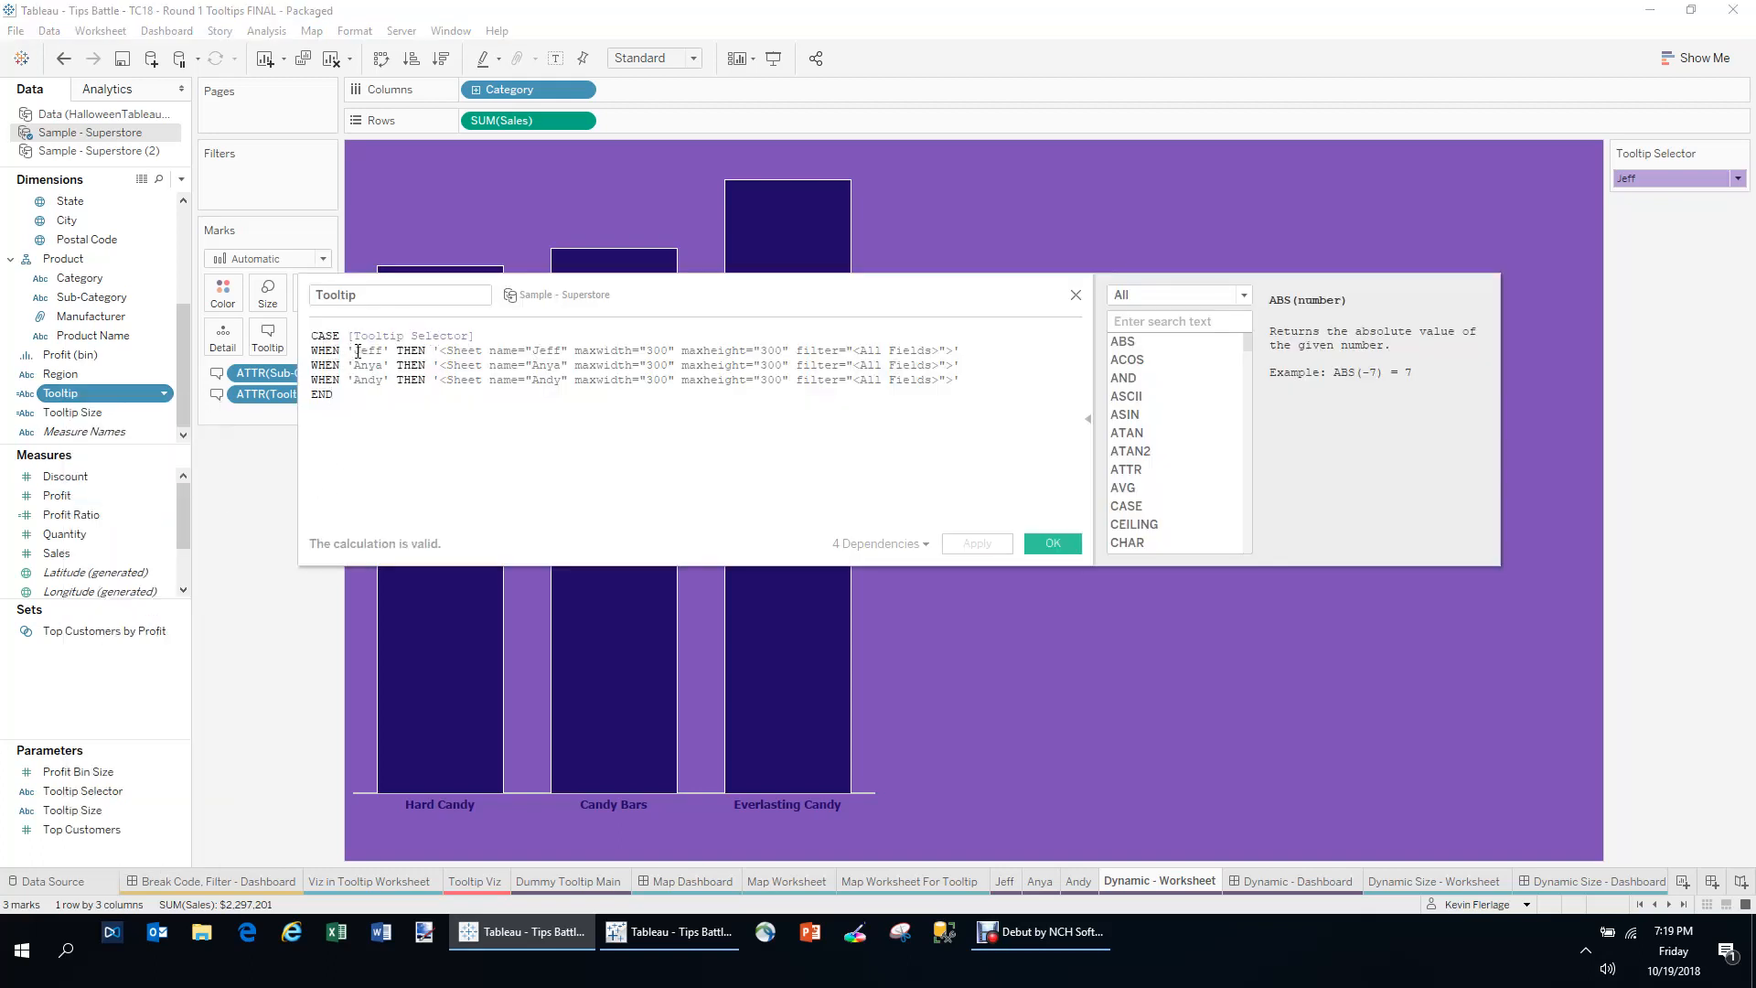
drag(442, 354, 923, 355)
drag(569, 354, 531, 353)
click(540, 365)
click(1054, 544)
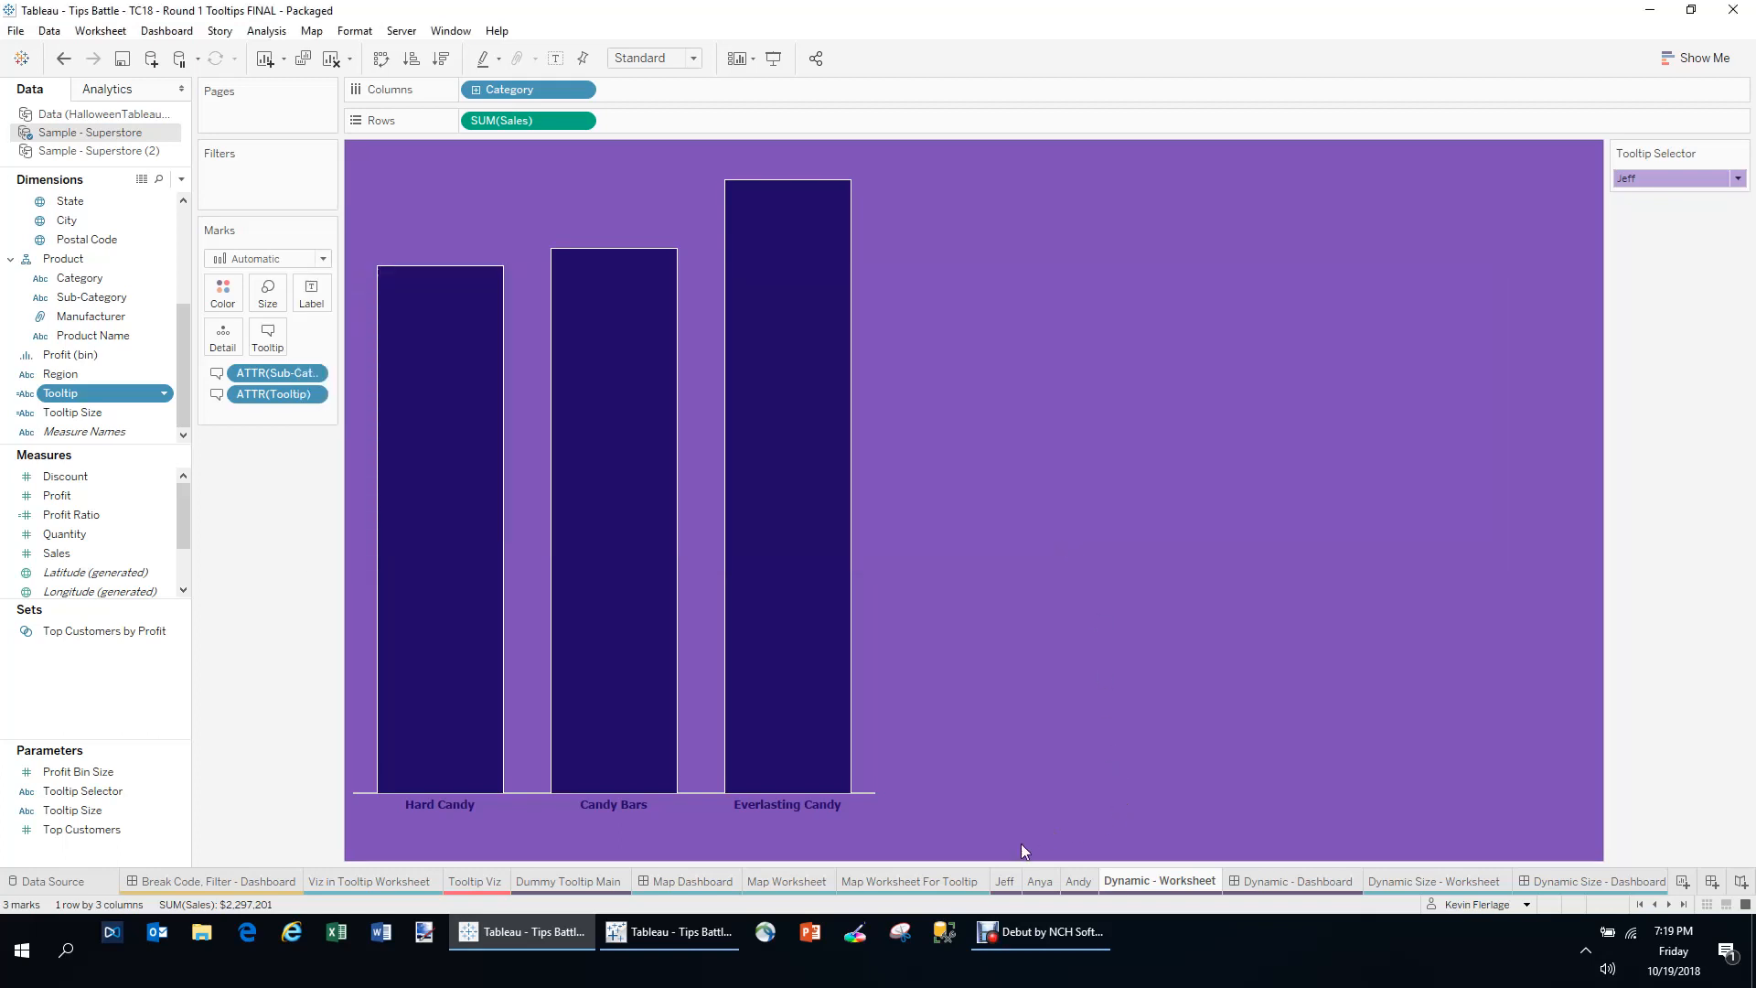
- On Dynamic - Dashboard, switch Tooltip Selector to its second and then its third option, checking the Candy Bars tooltip for each choice
click(1267, 881)
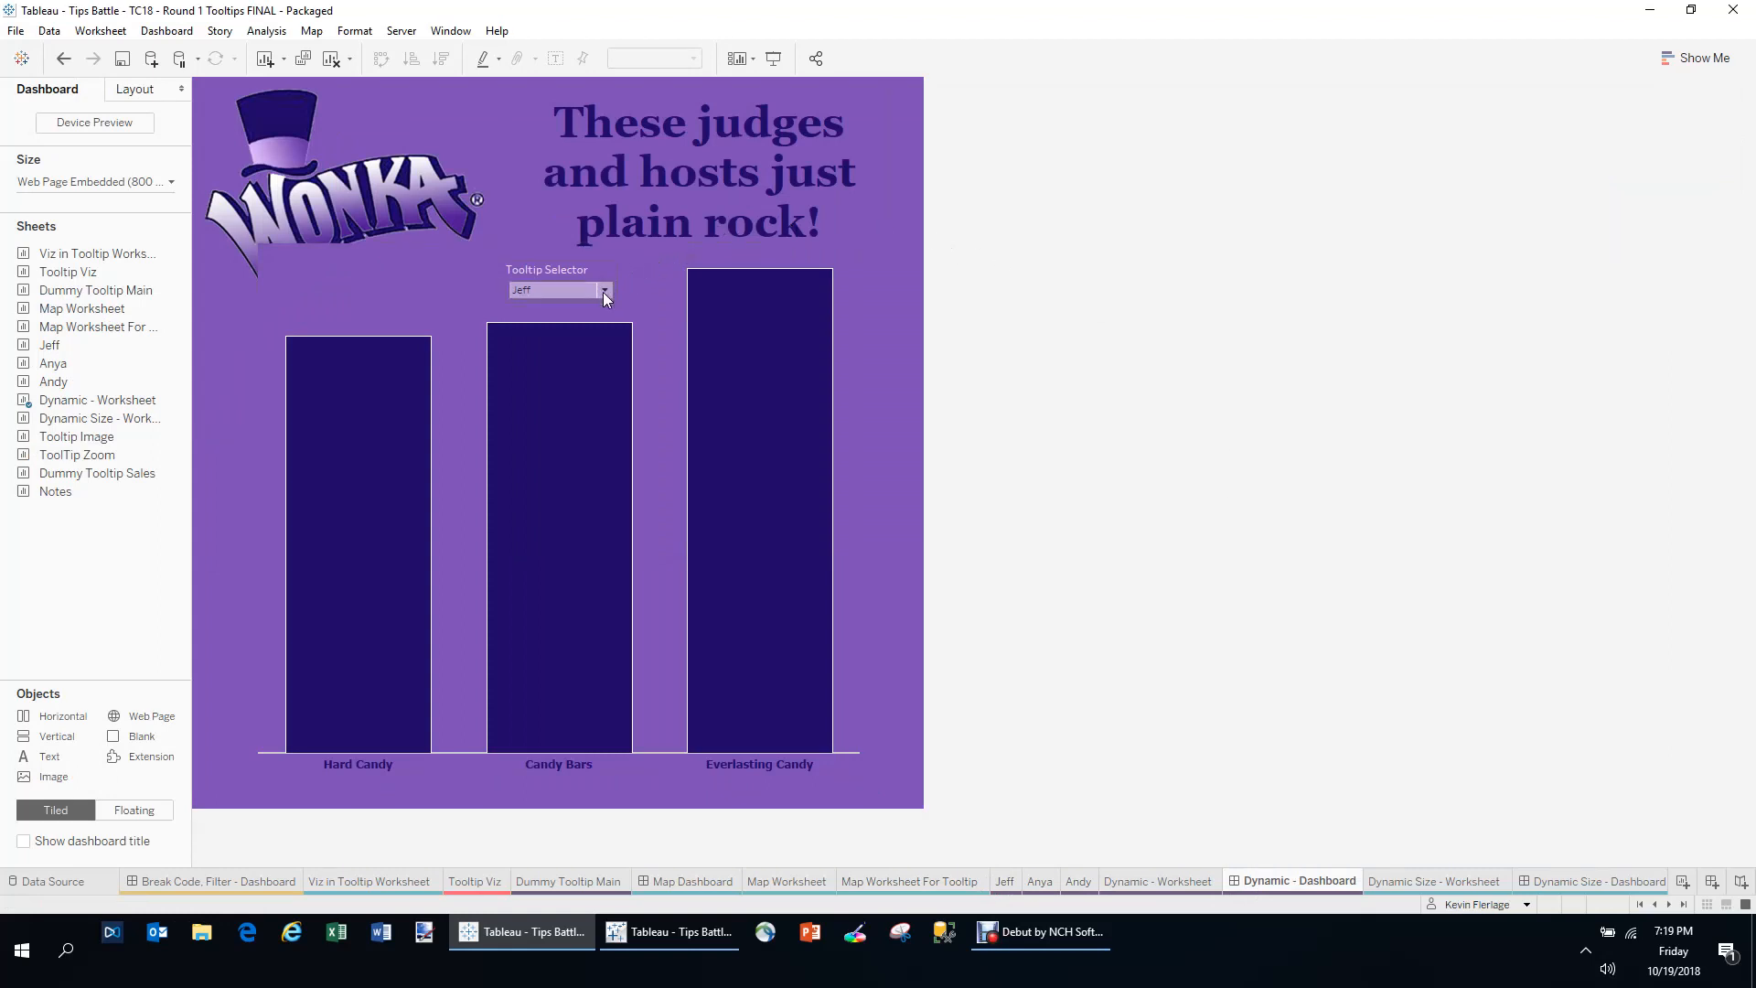
mouse_move(588, 364)
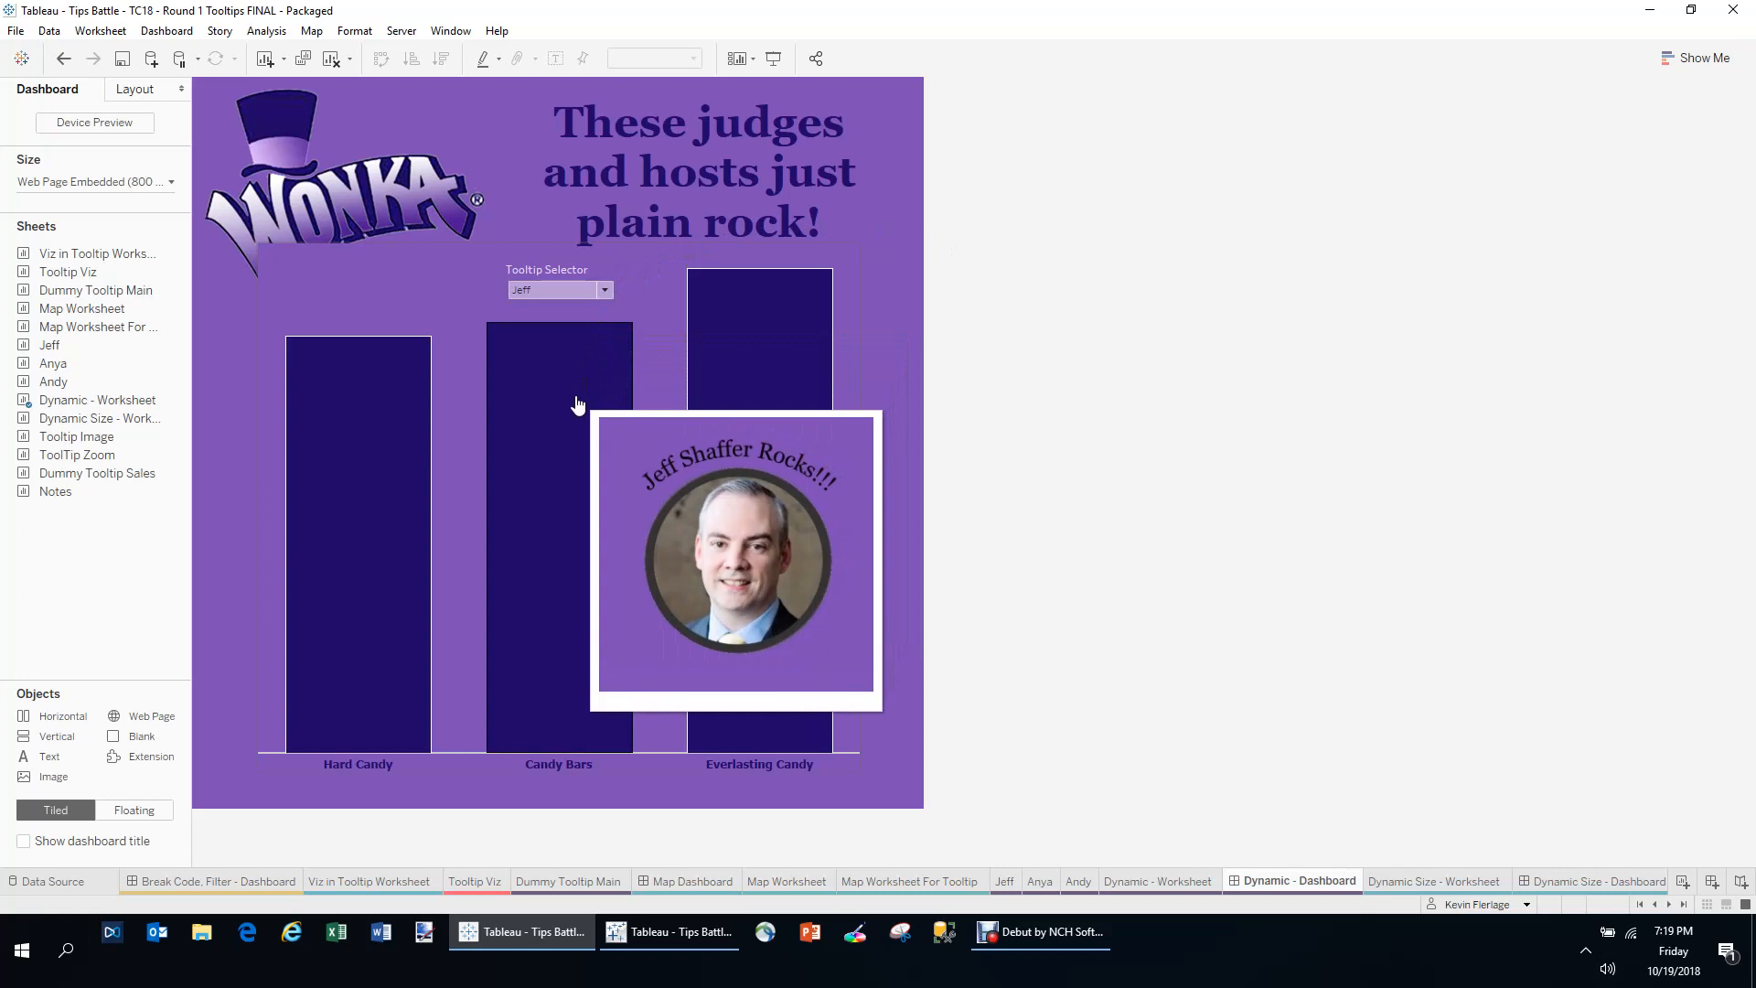
click(604, 290)
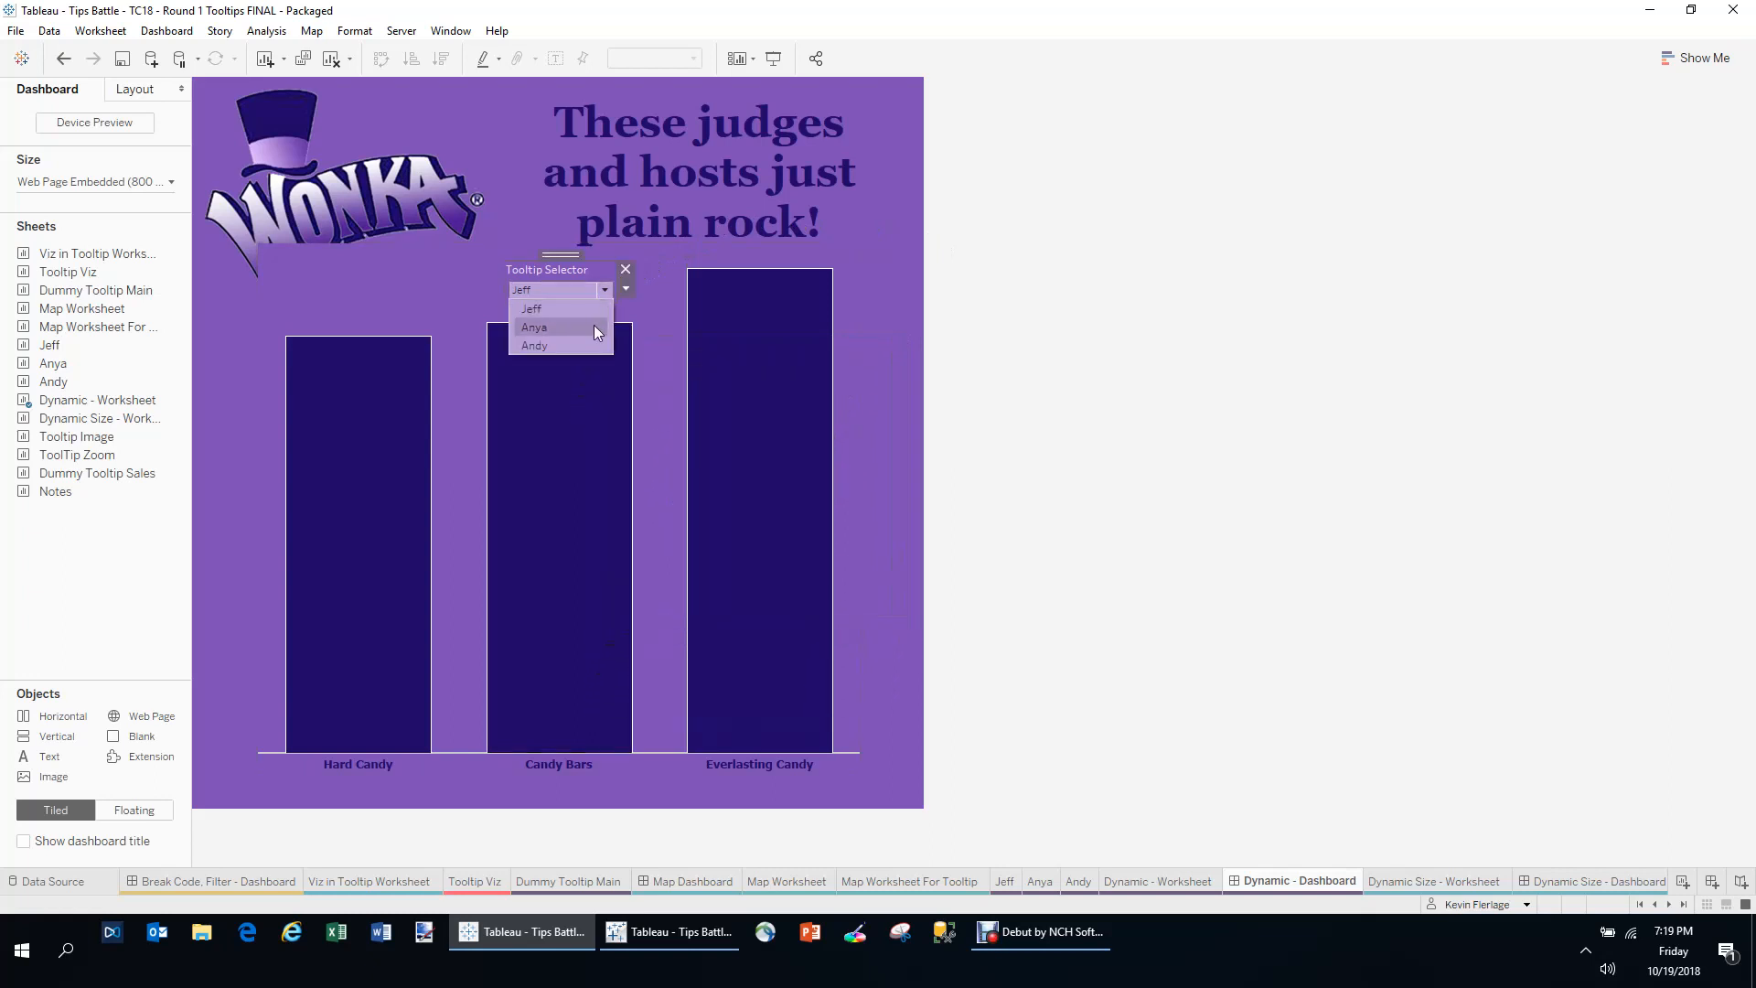
click(595, 327)
mouse_move(580, 376)
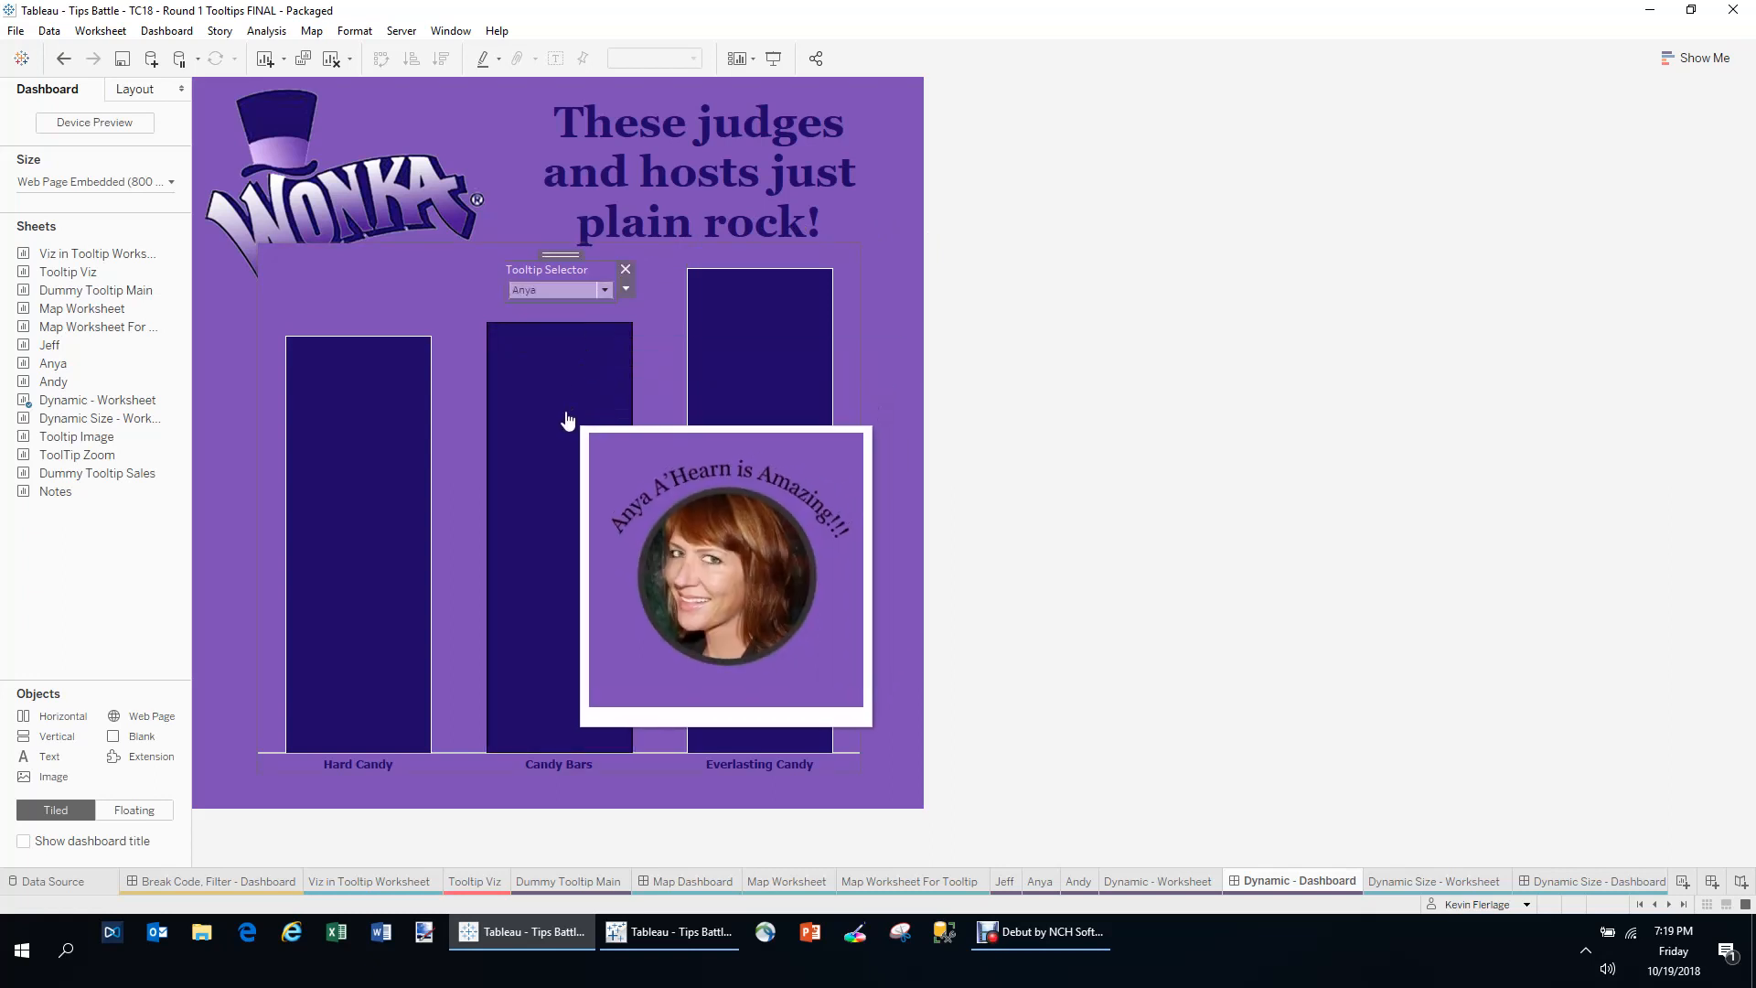
click(604, 290)
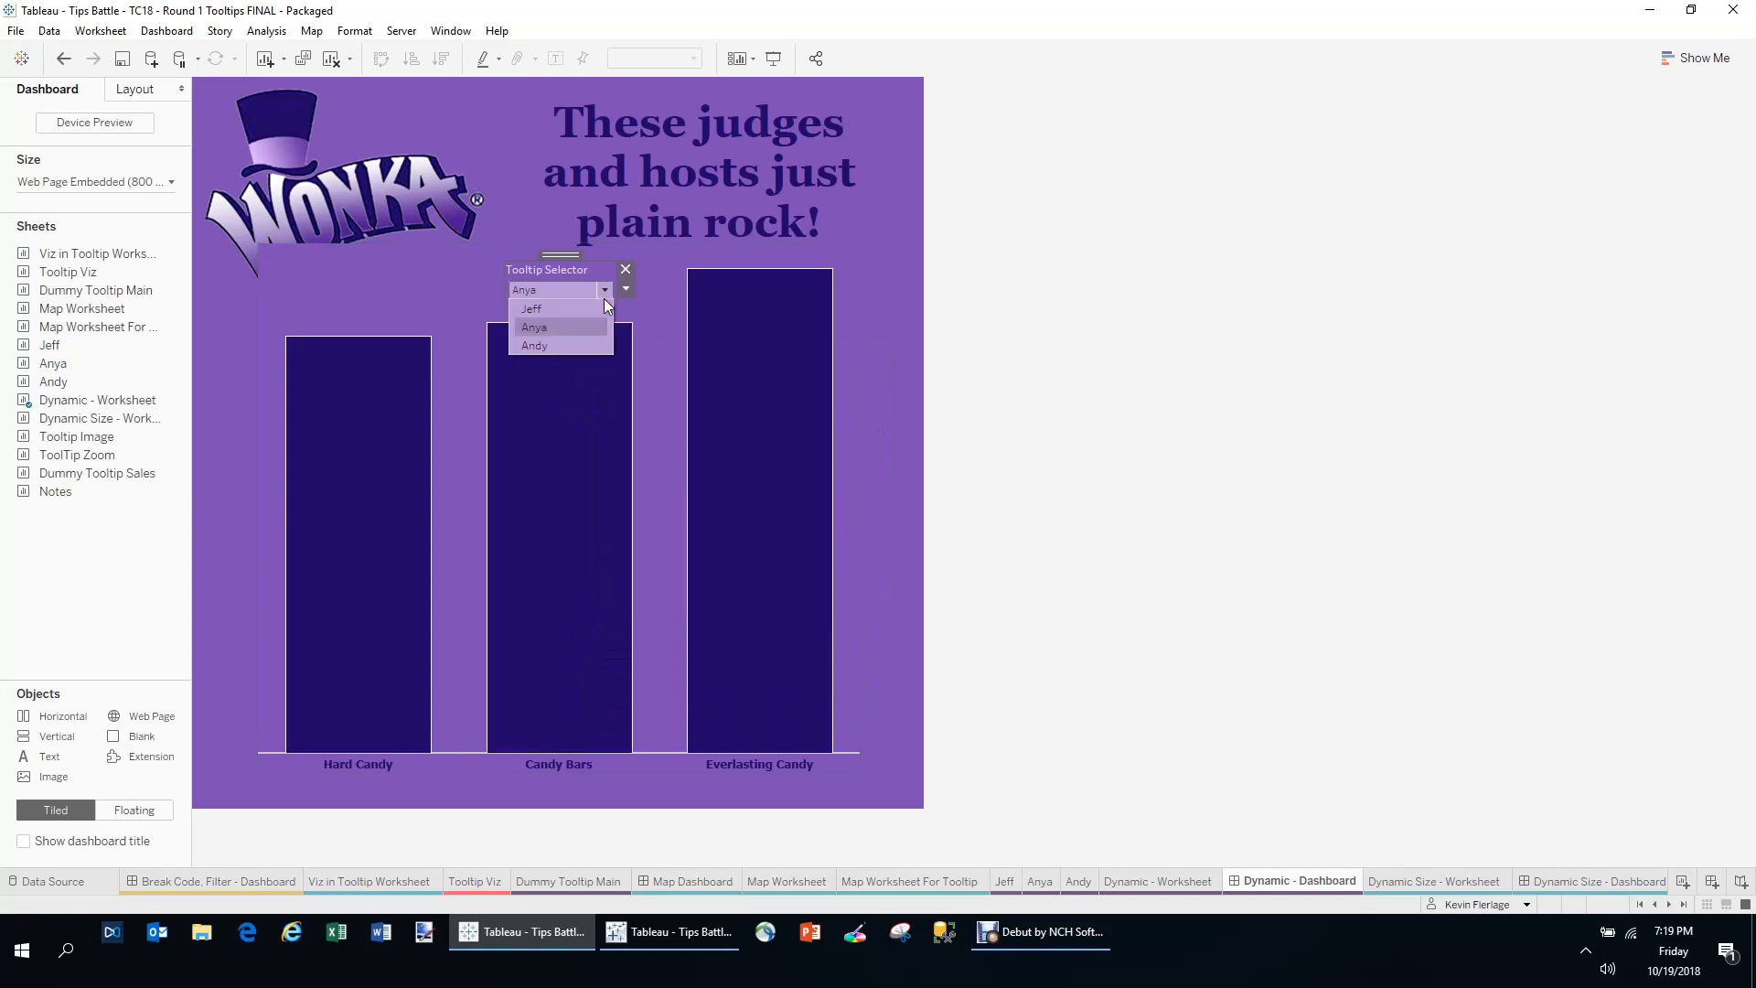
click(589, 346)
mouse_move(556, 396)
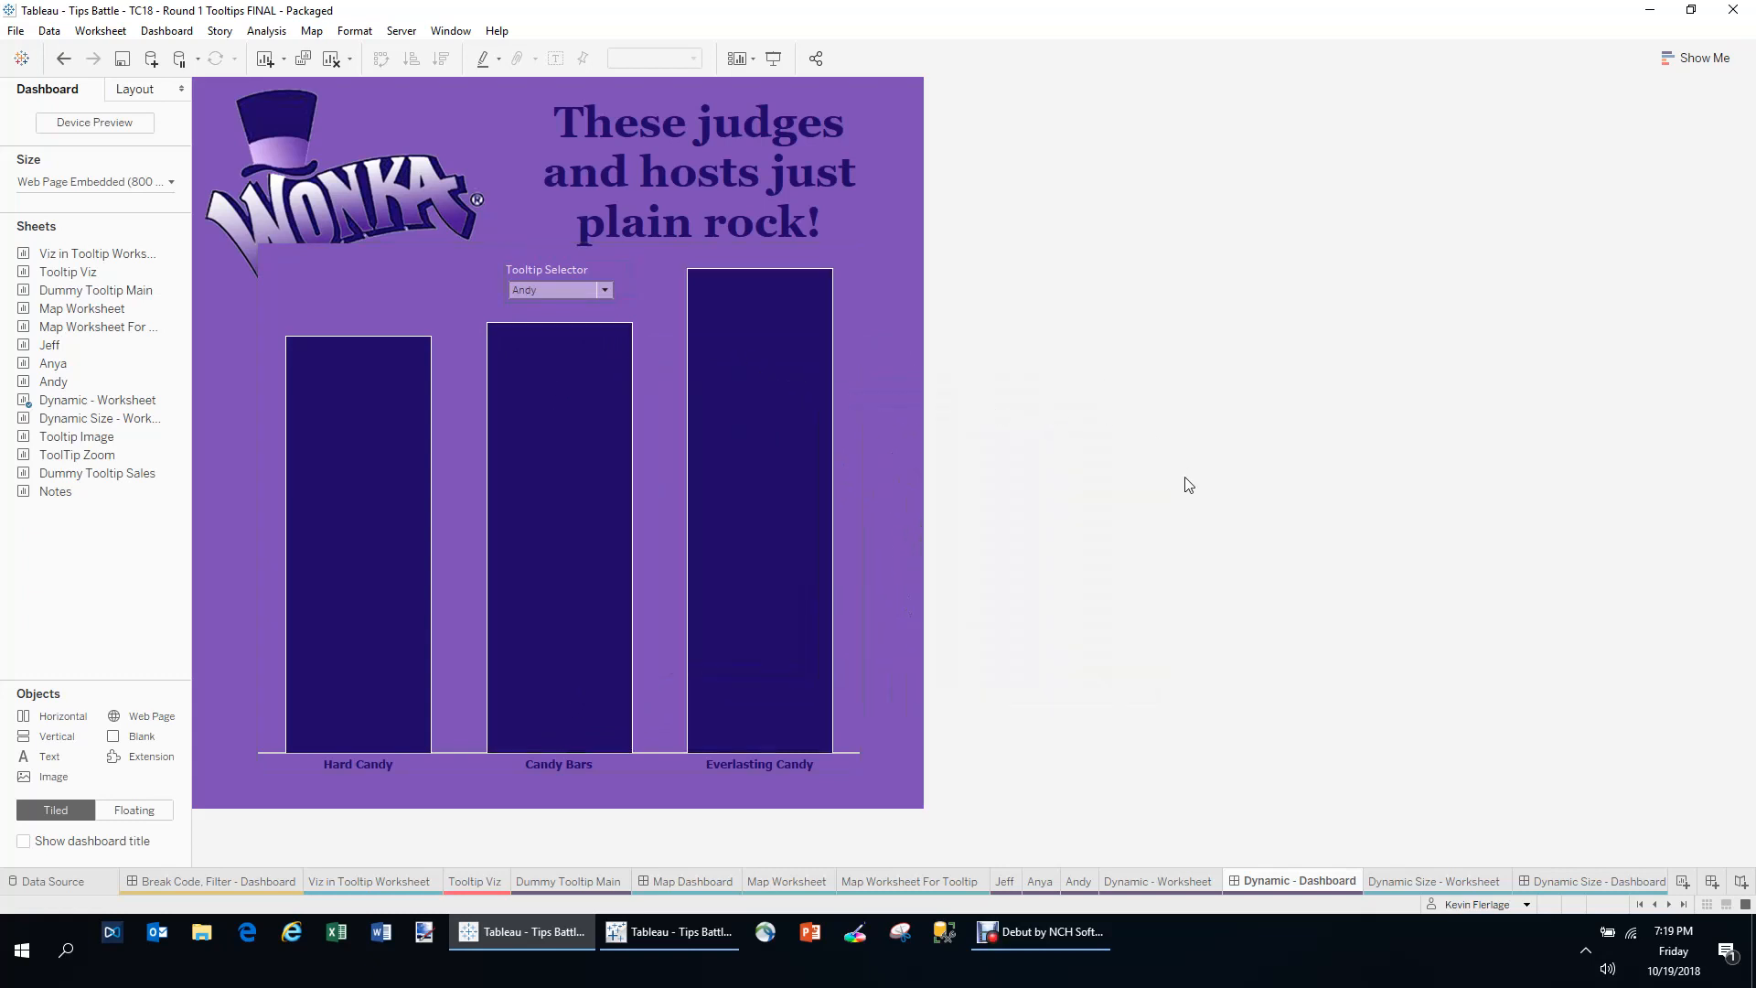
- View Dynamic Size - Worksheet and its dashboard, and examine the Tooltip Size parameter's list of allowable values
click(1418, 881)
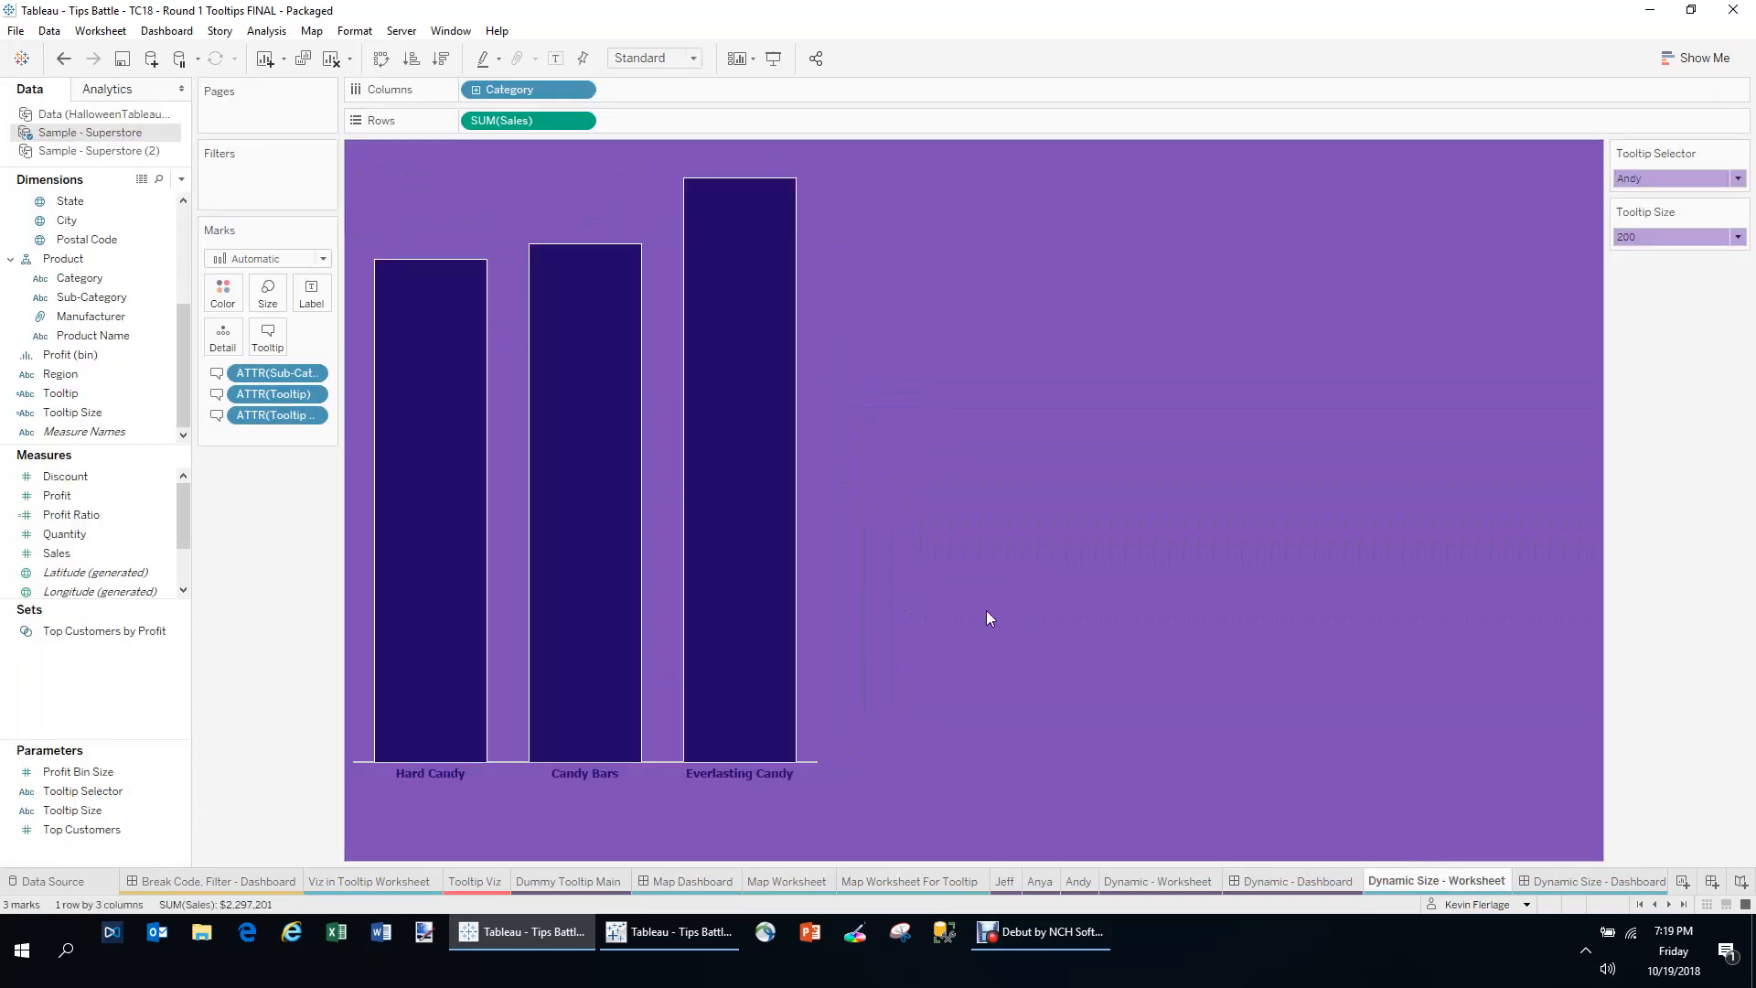
click(1562, 882)
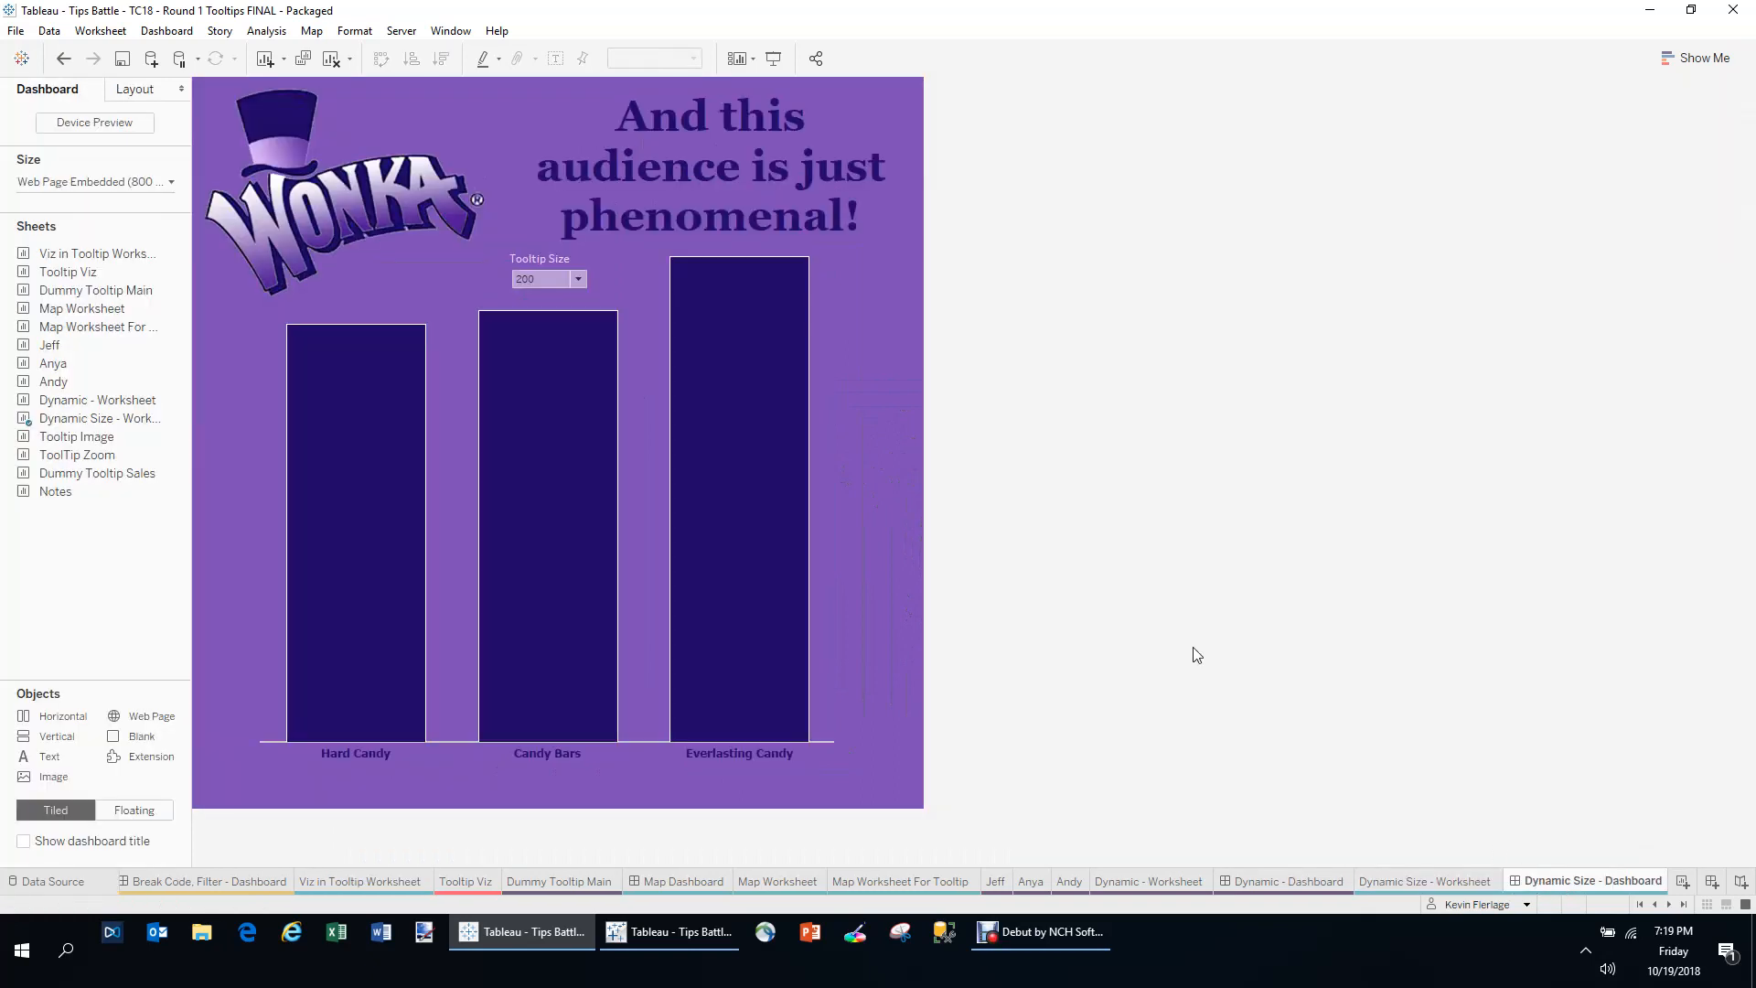
click(1396, 878)
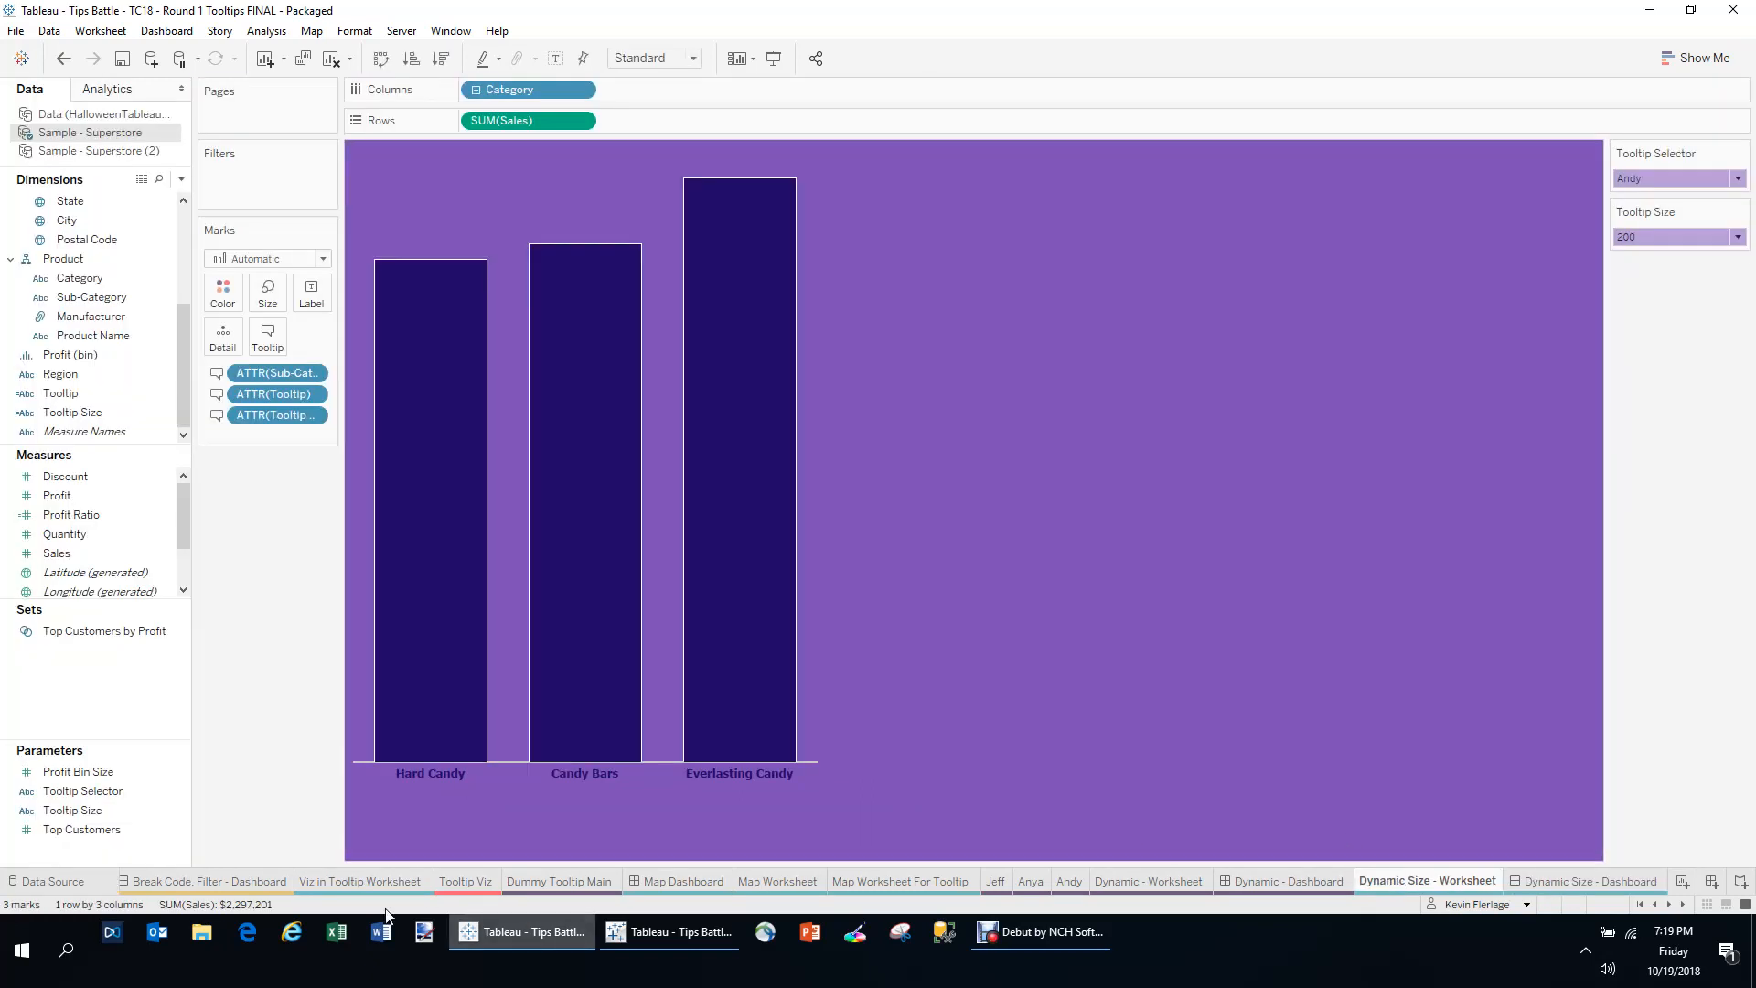
click(108, 810)
right_click(108, 812)
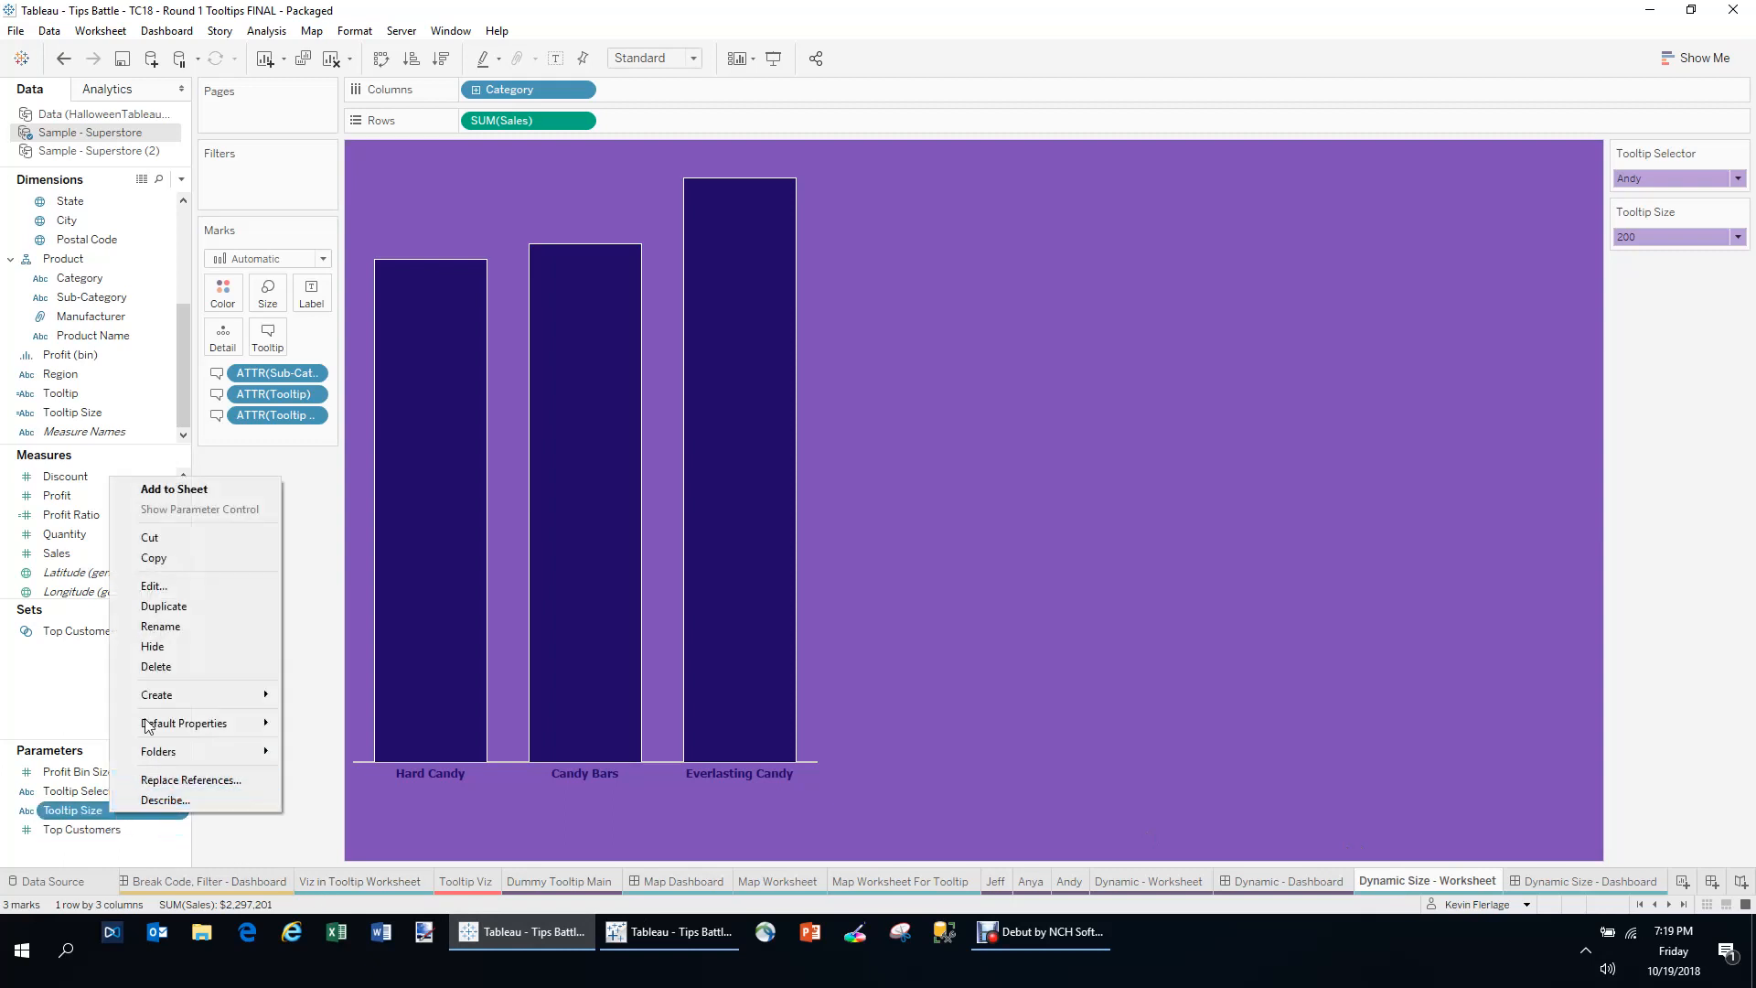
click(165, 596)
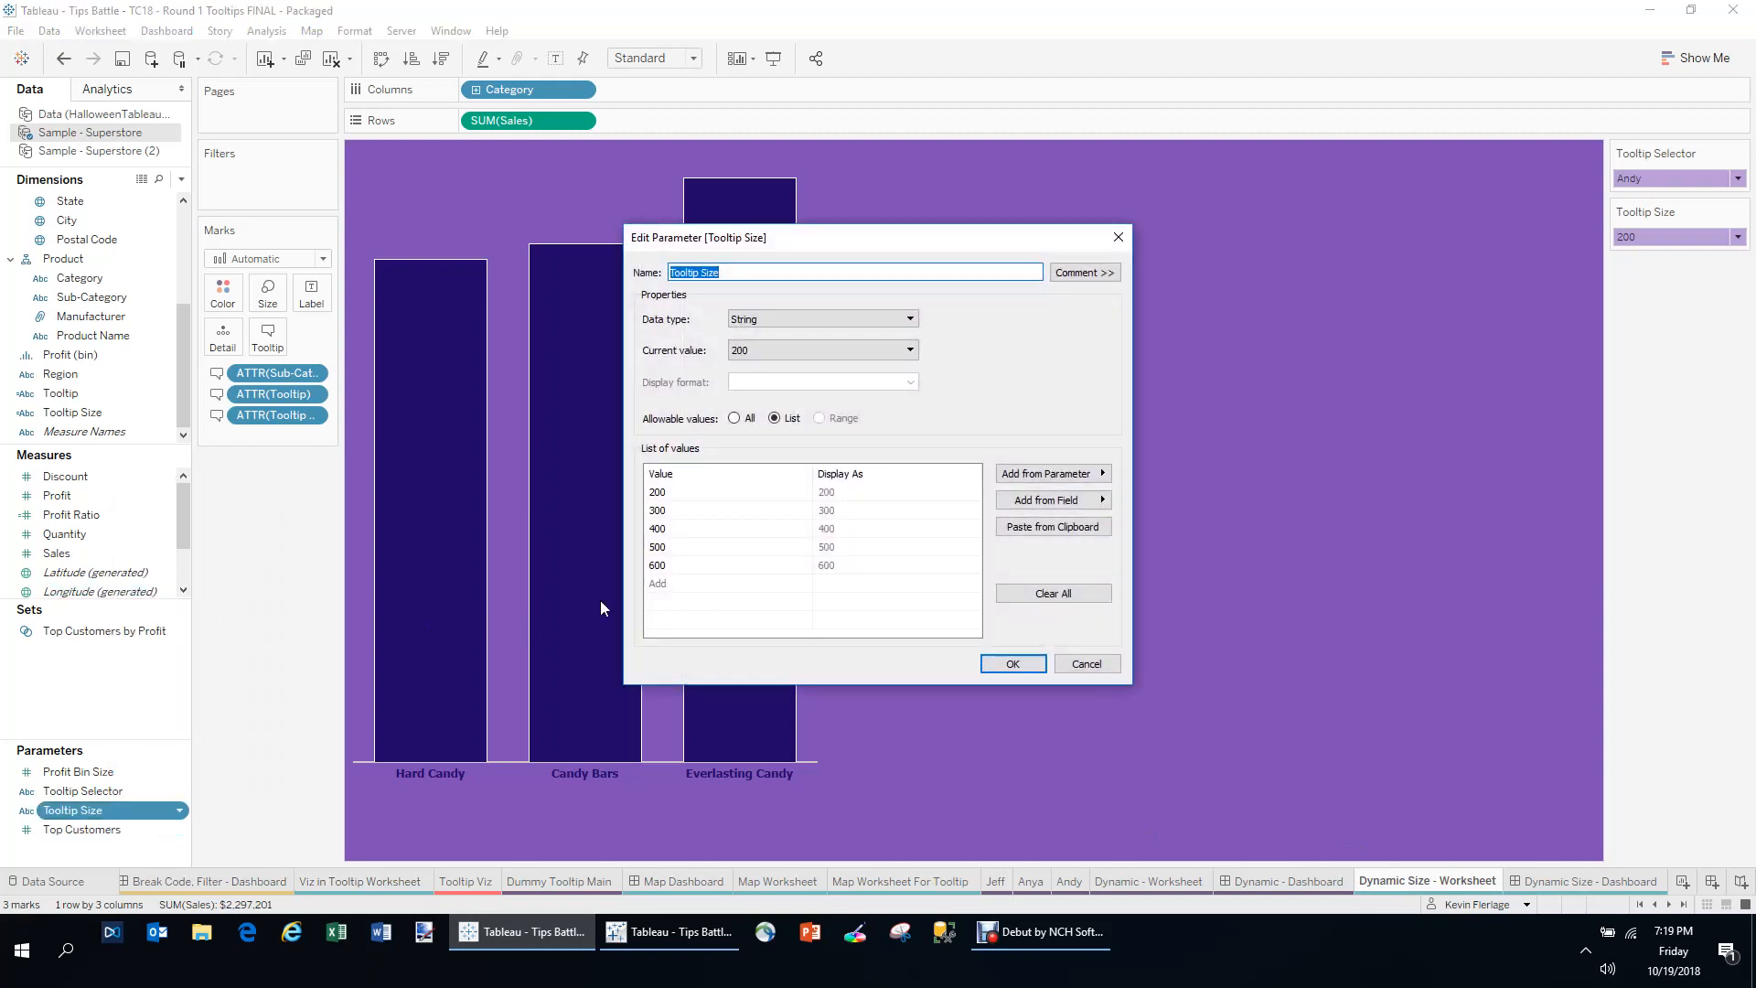
click(681, 494)
key(Down)
key(Down)
key(Down)
key(Down)
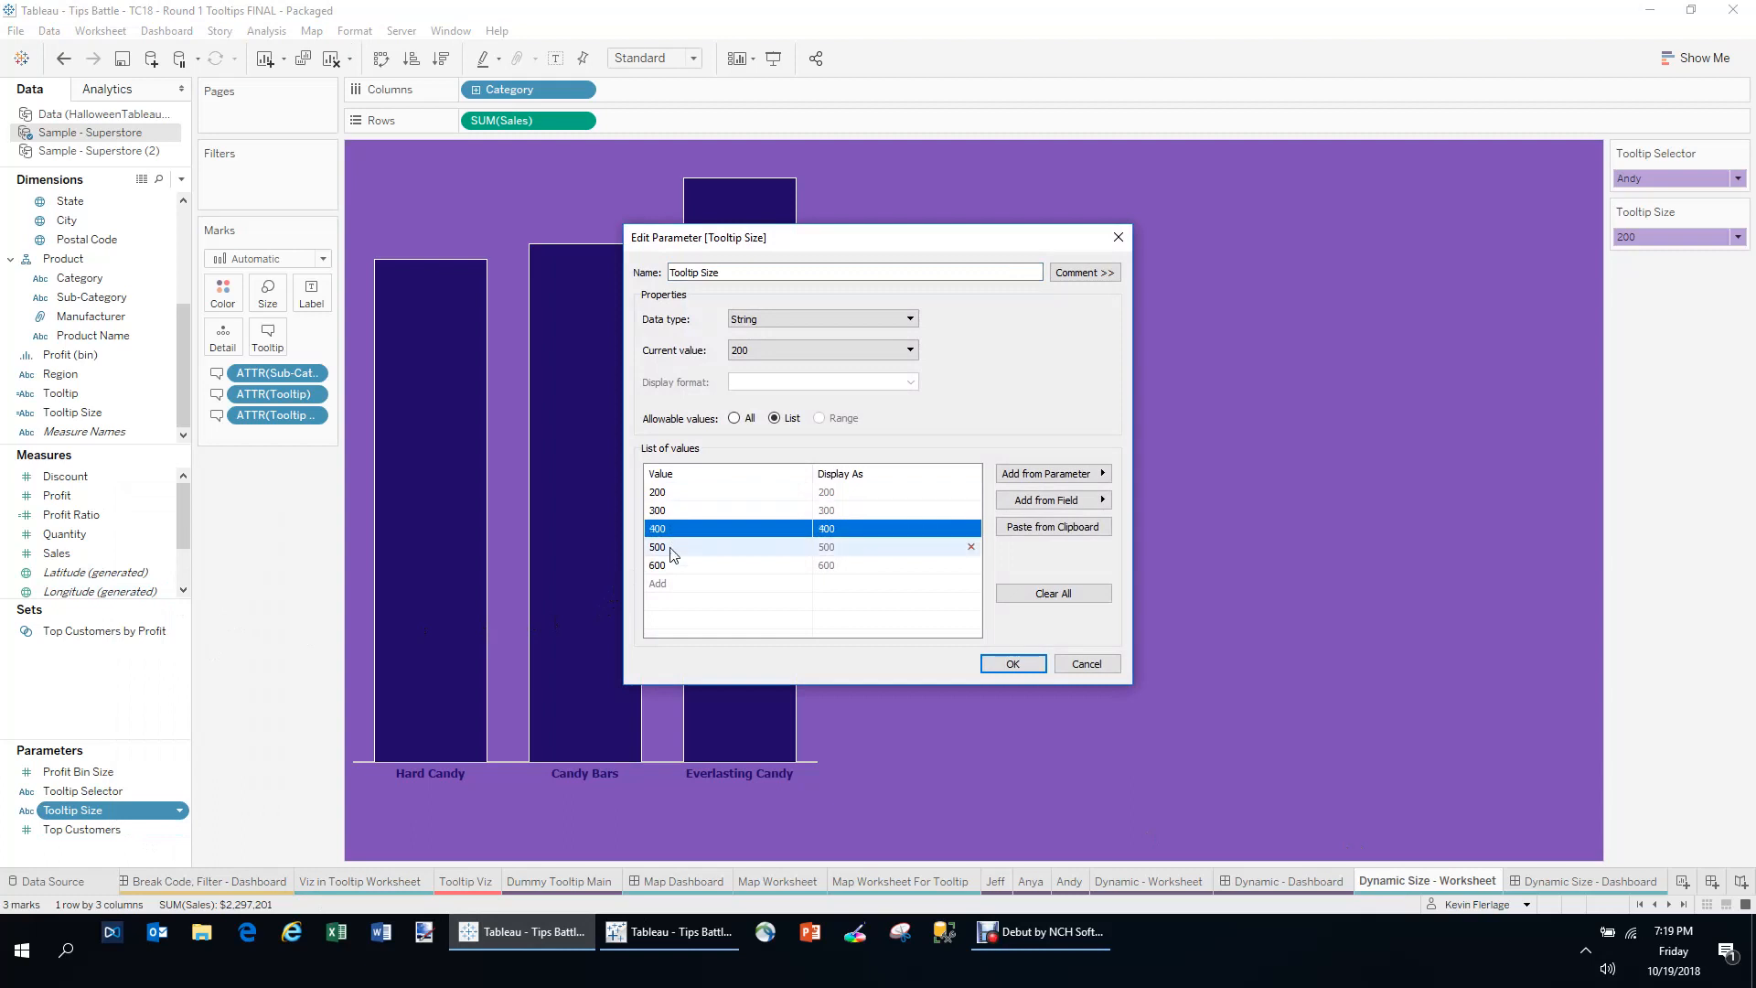
click(678, 512)
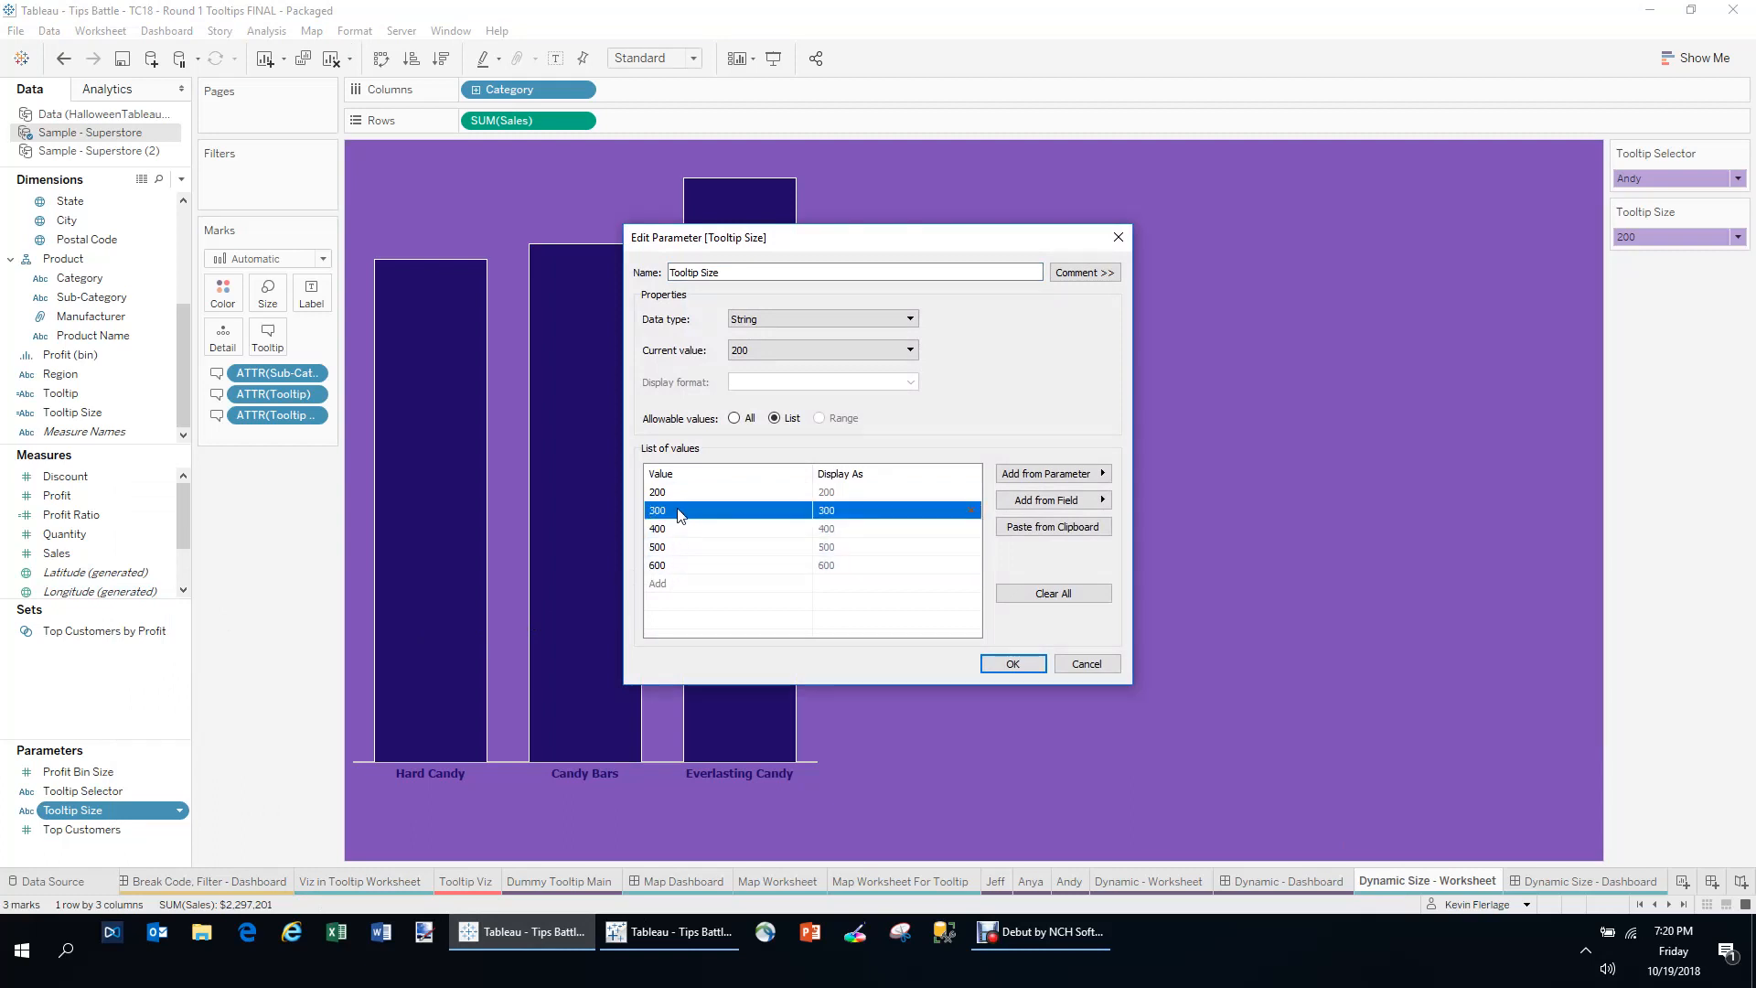
click(672, 497)
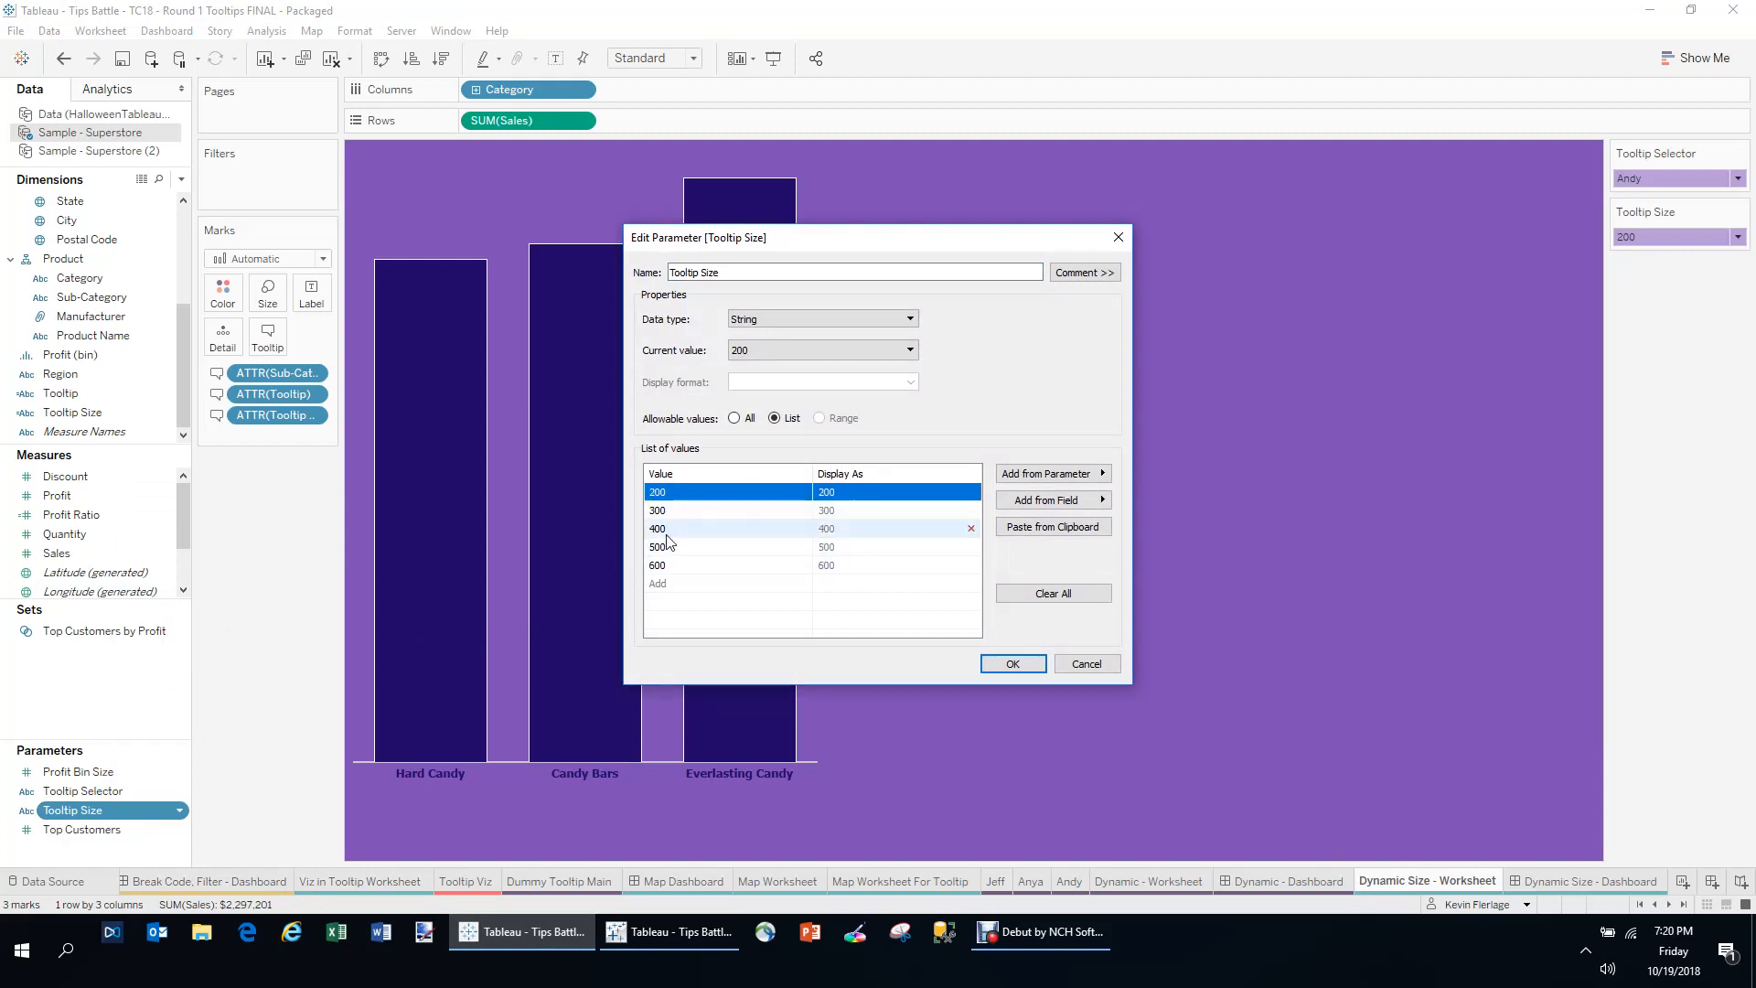
click(1118, 237)
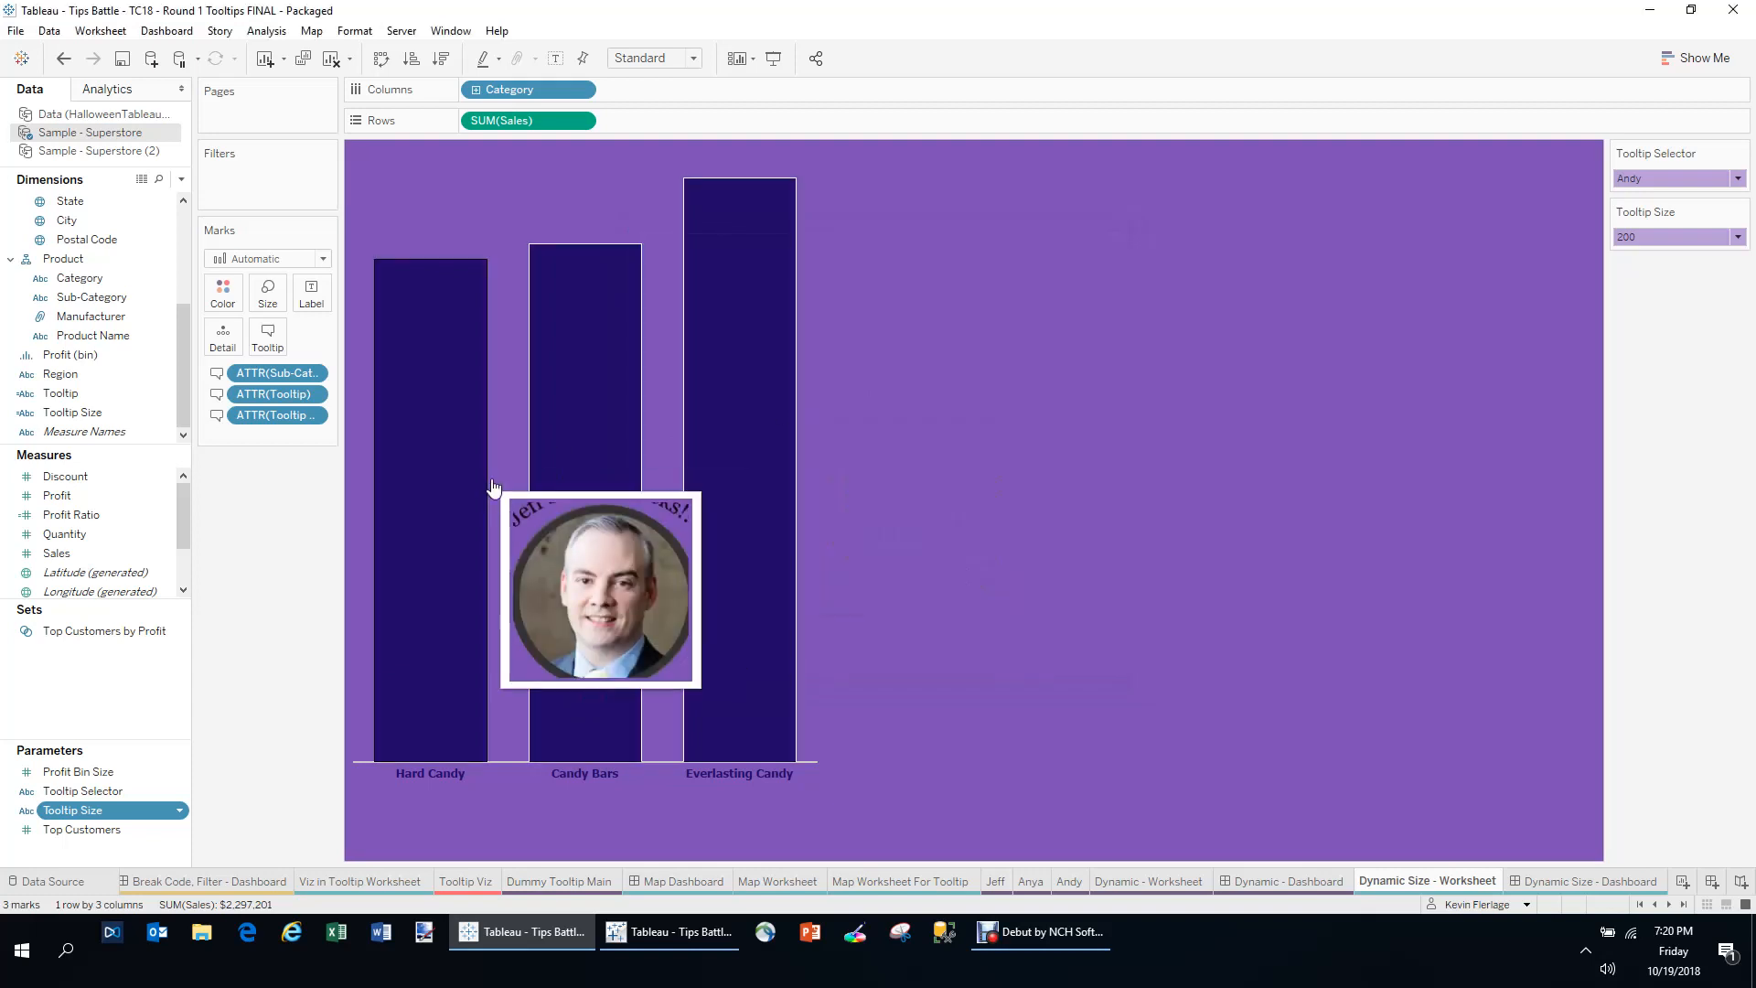
right_click(76, 396)
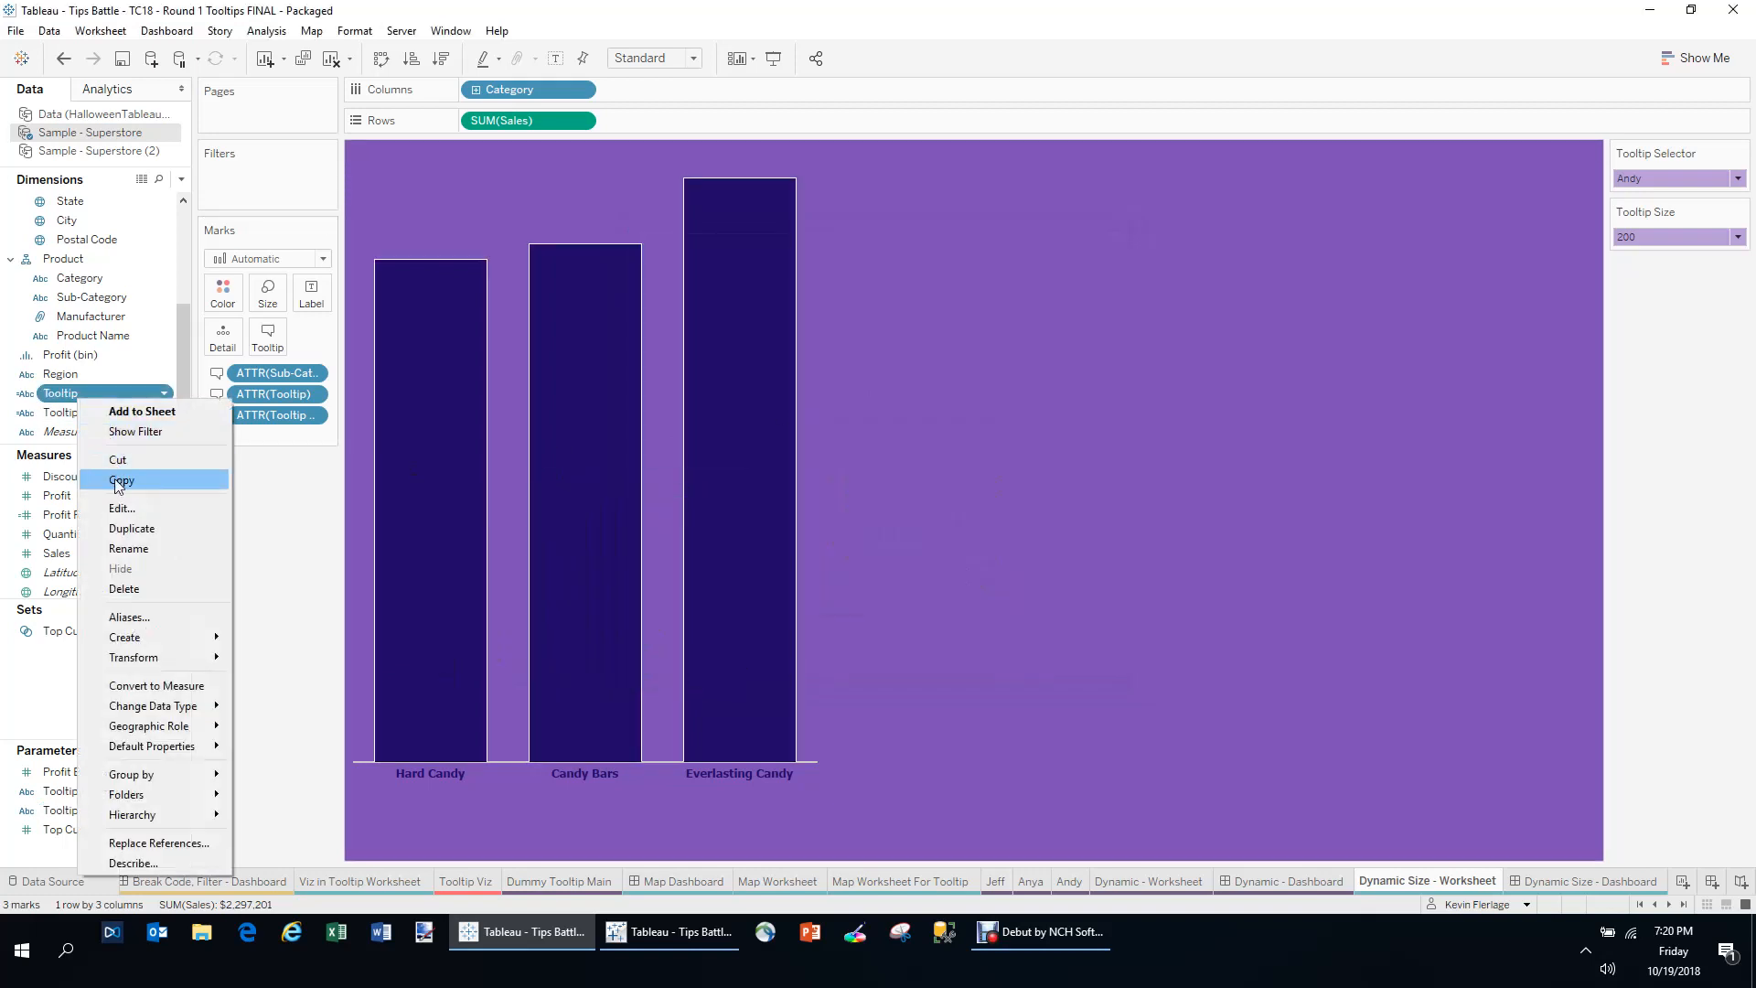
click(120, 509)
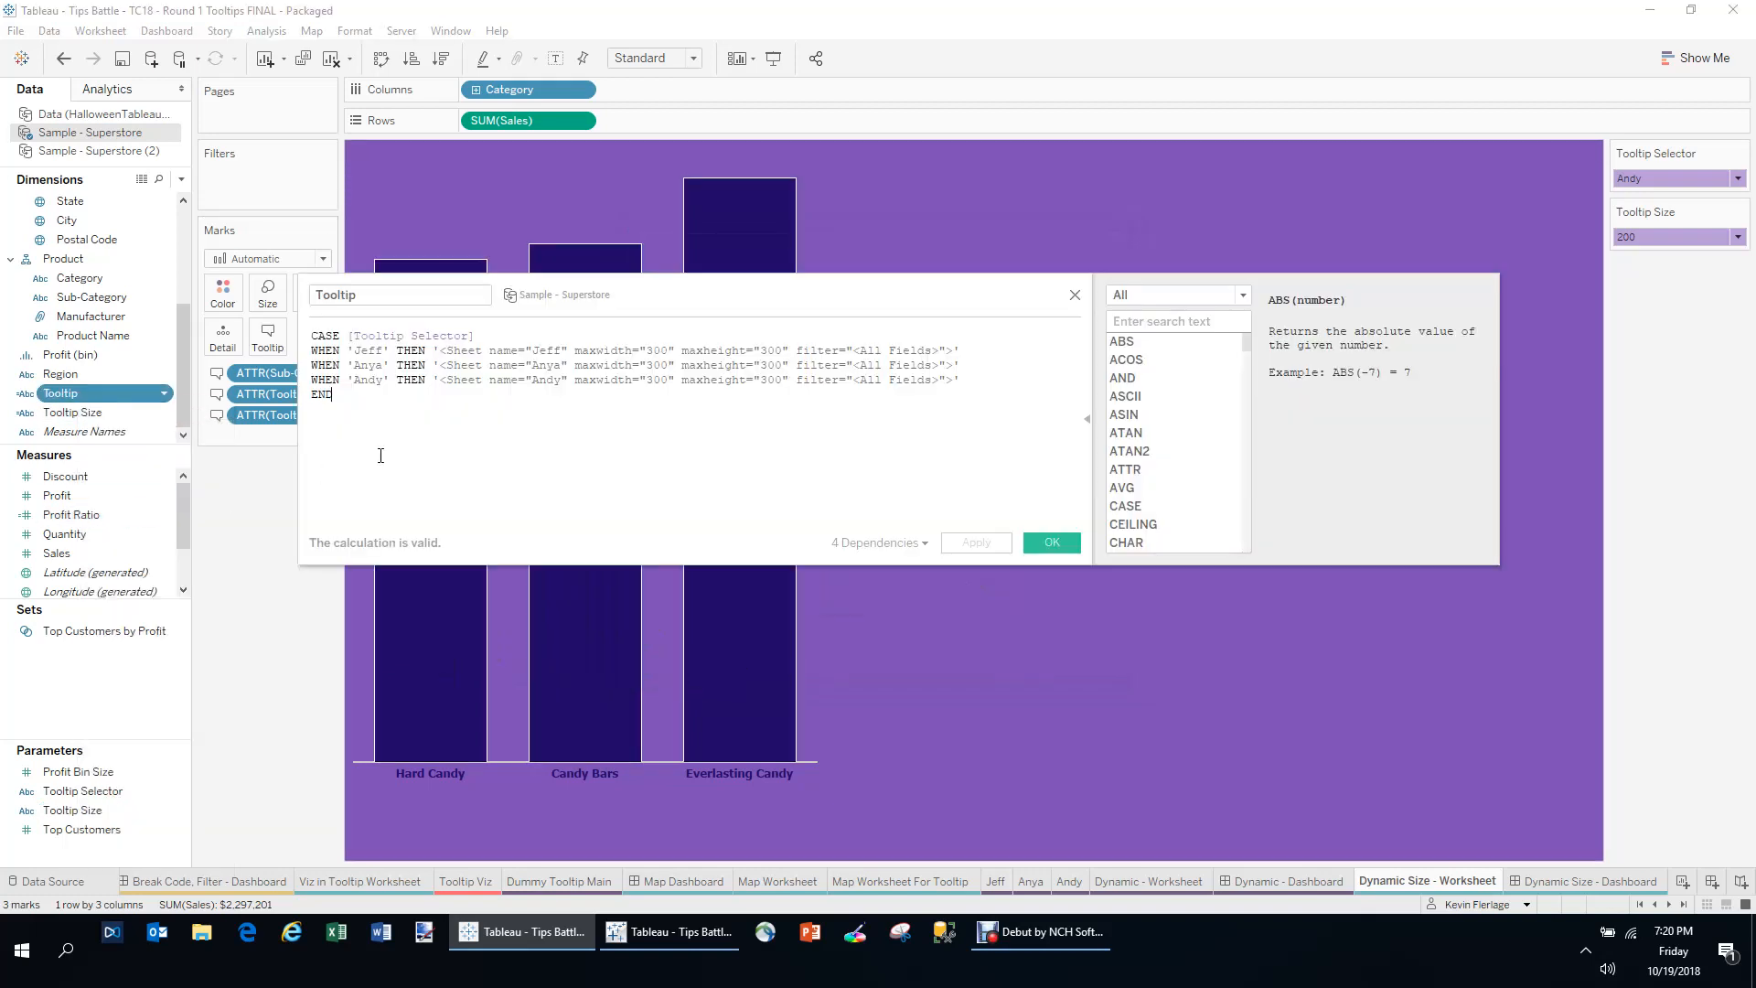
click(1075, 295)
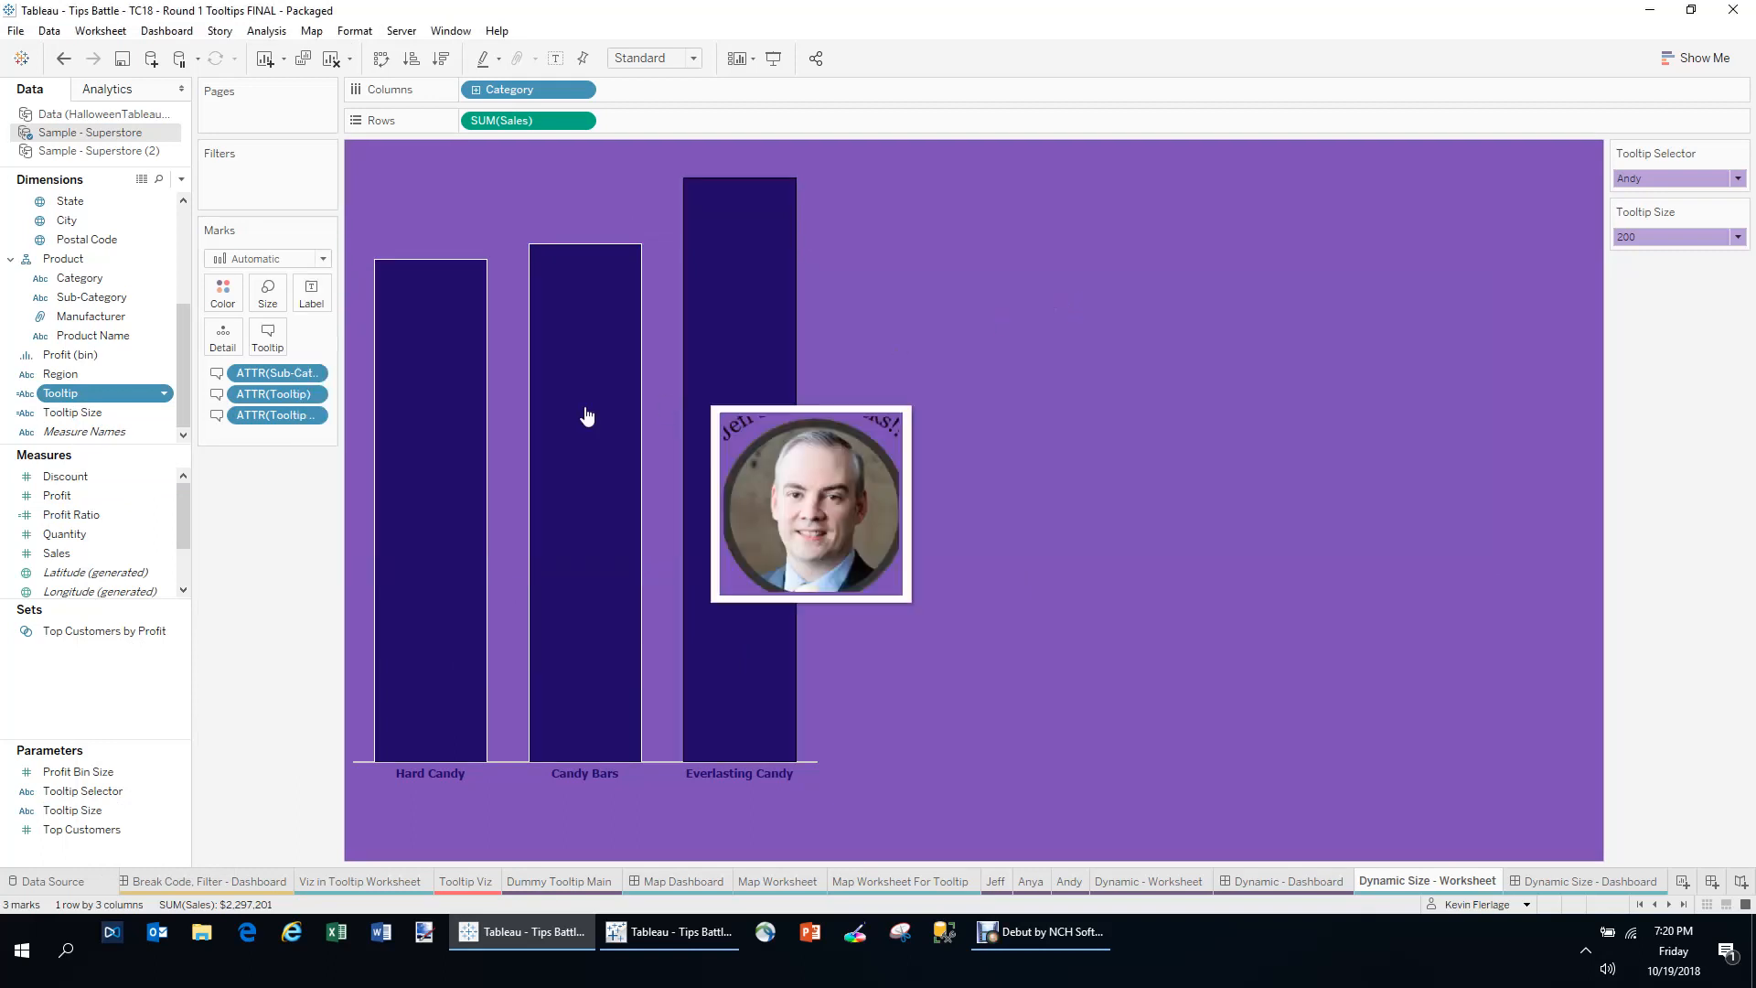
- Examine the maxwidth and maxheight values in the Tooltip Size calculated field's CASE formula, discarding any accidental edits to it
right_click(133, 417)
click(211, 524)
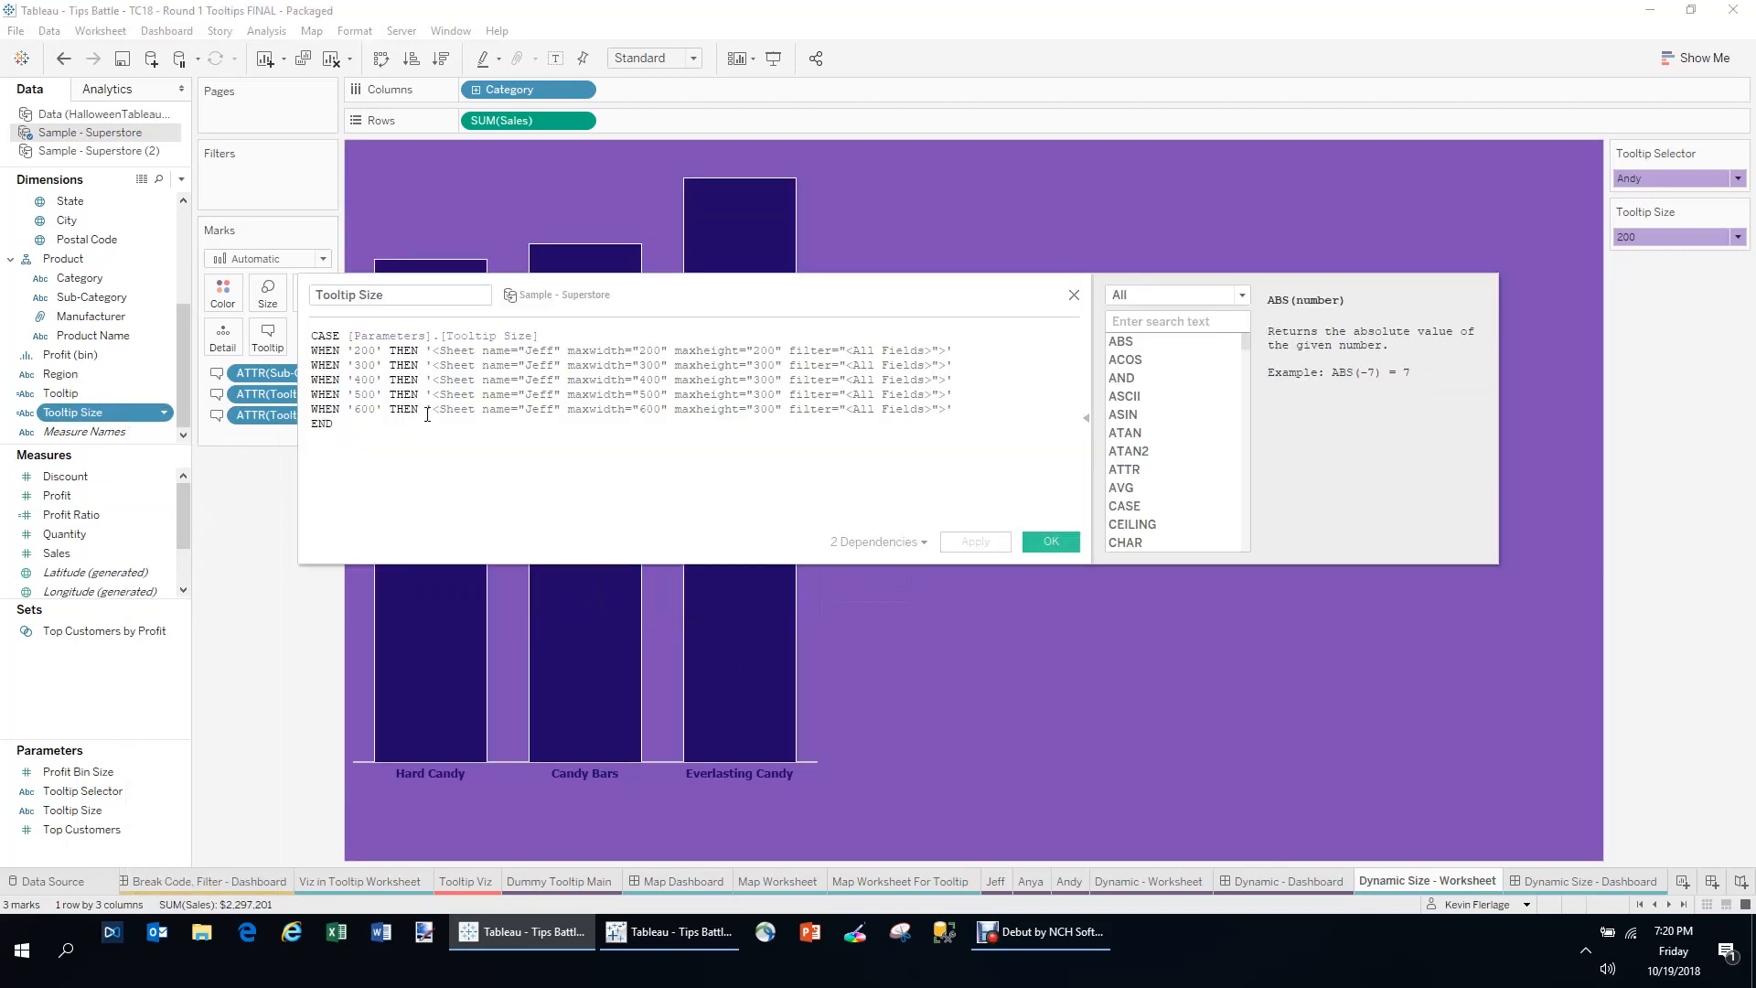
drag(354, 351, 377, 353)
drag(558, 352, 646, 352)
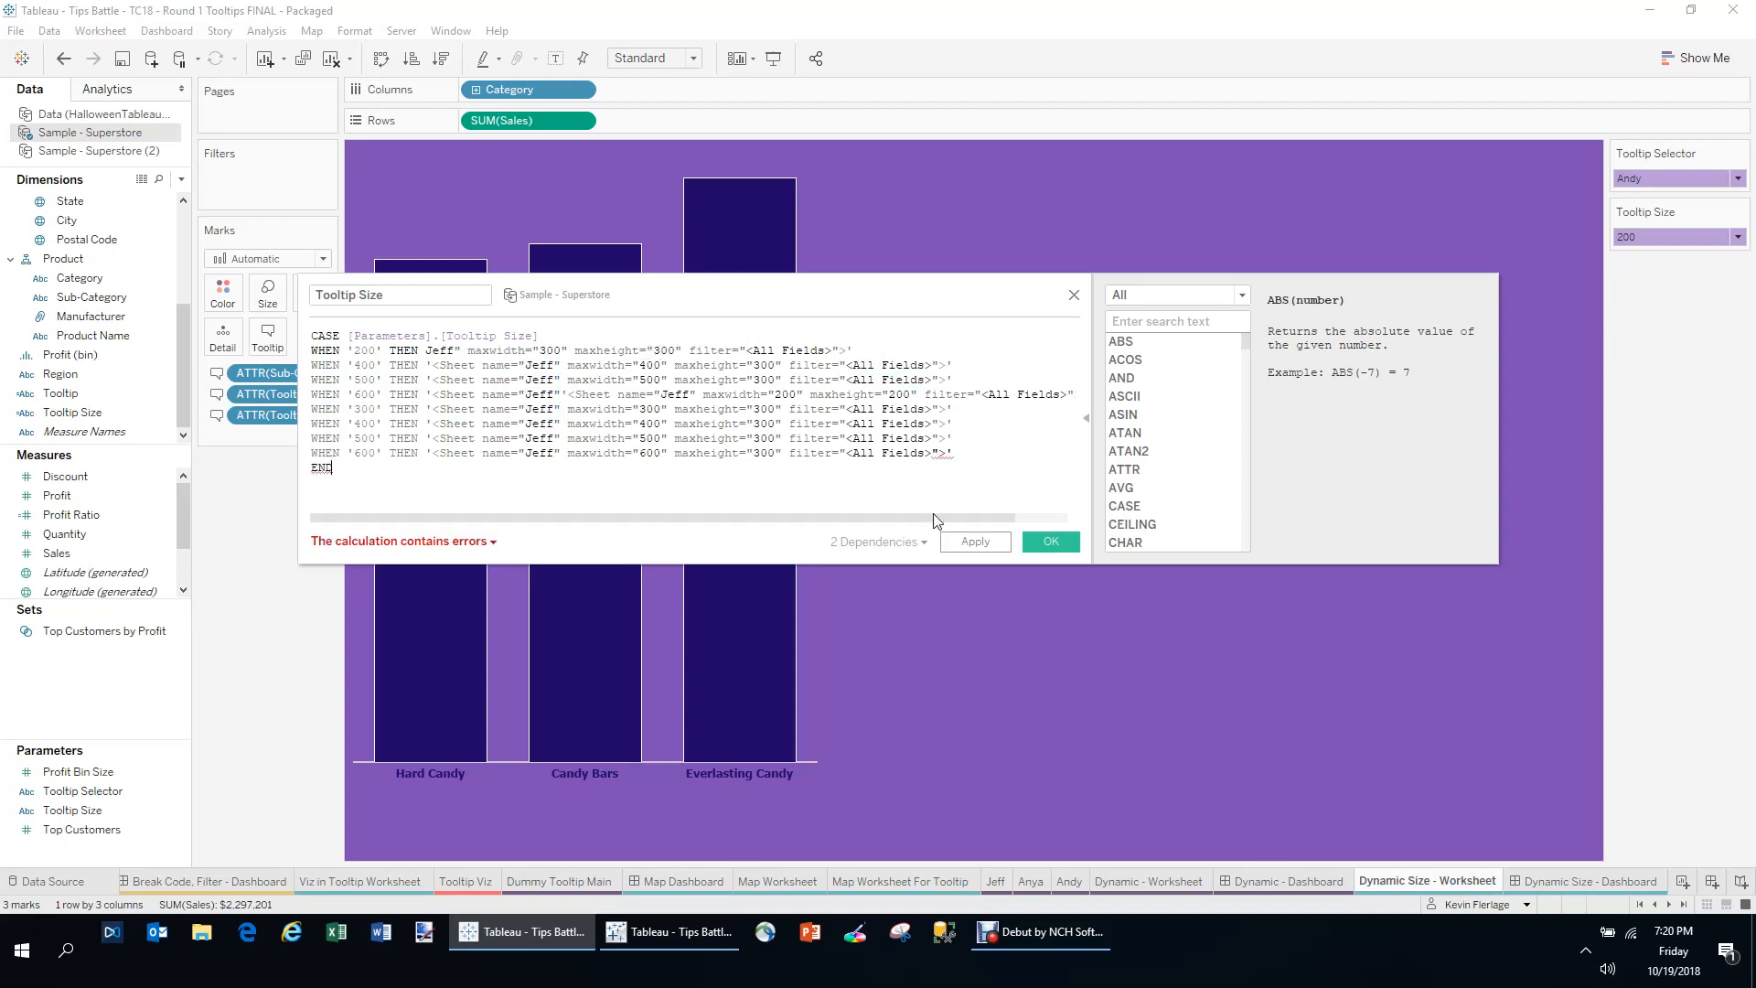
click(1074, 295)
right_click(106, 414)
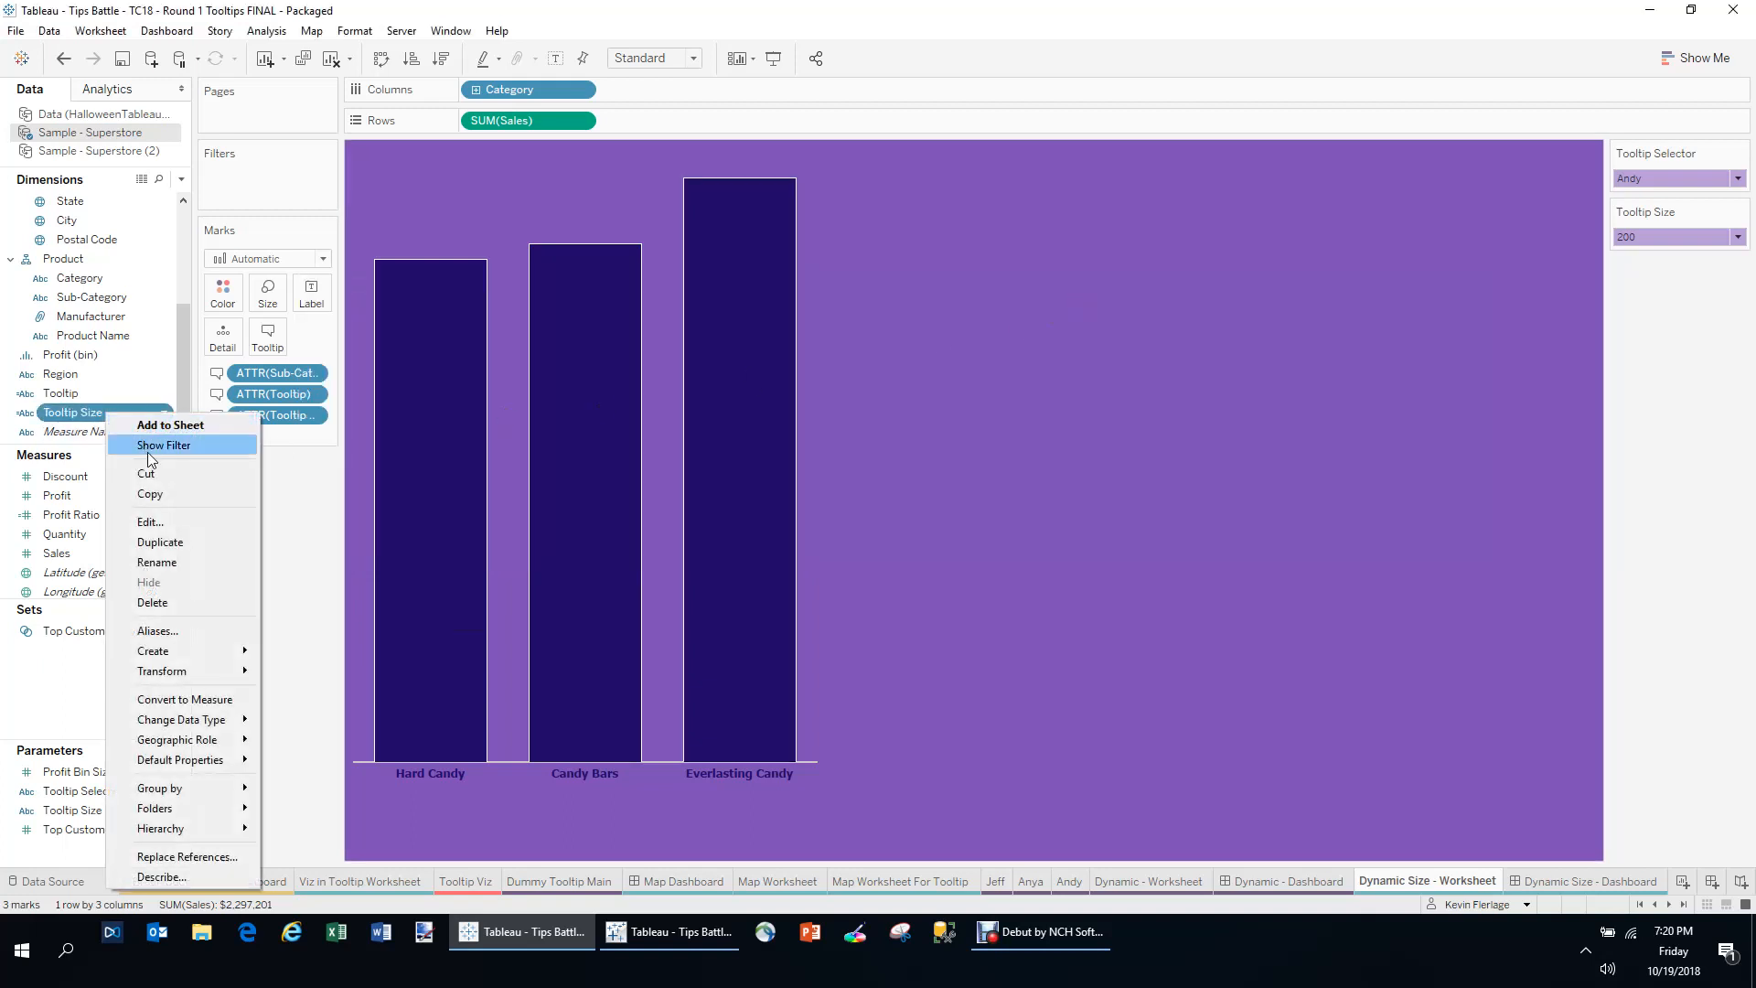
click(157, 522)
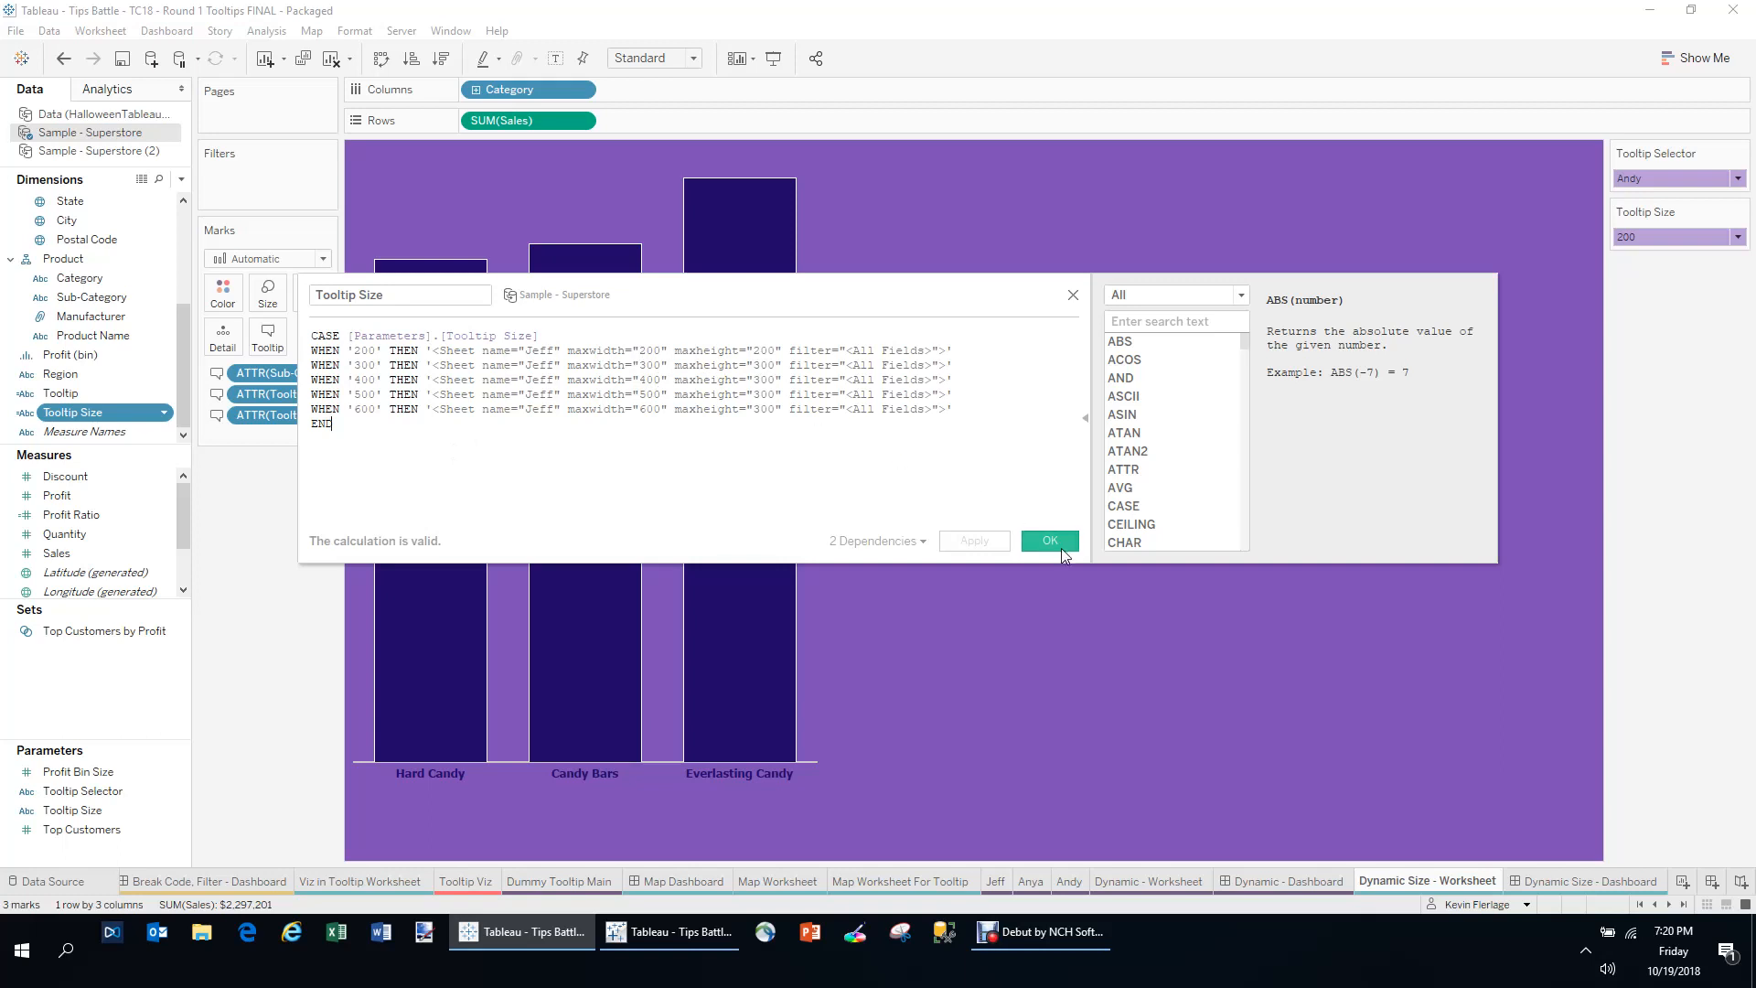
click(1059, 546)
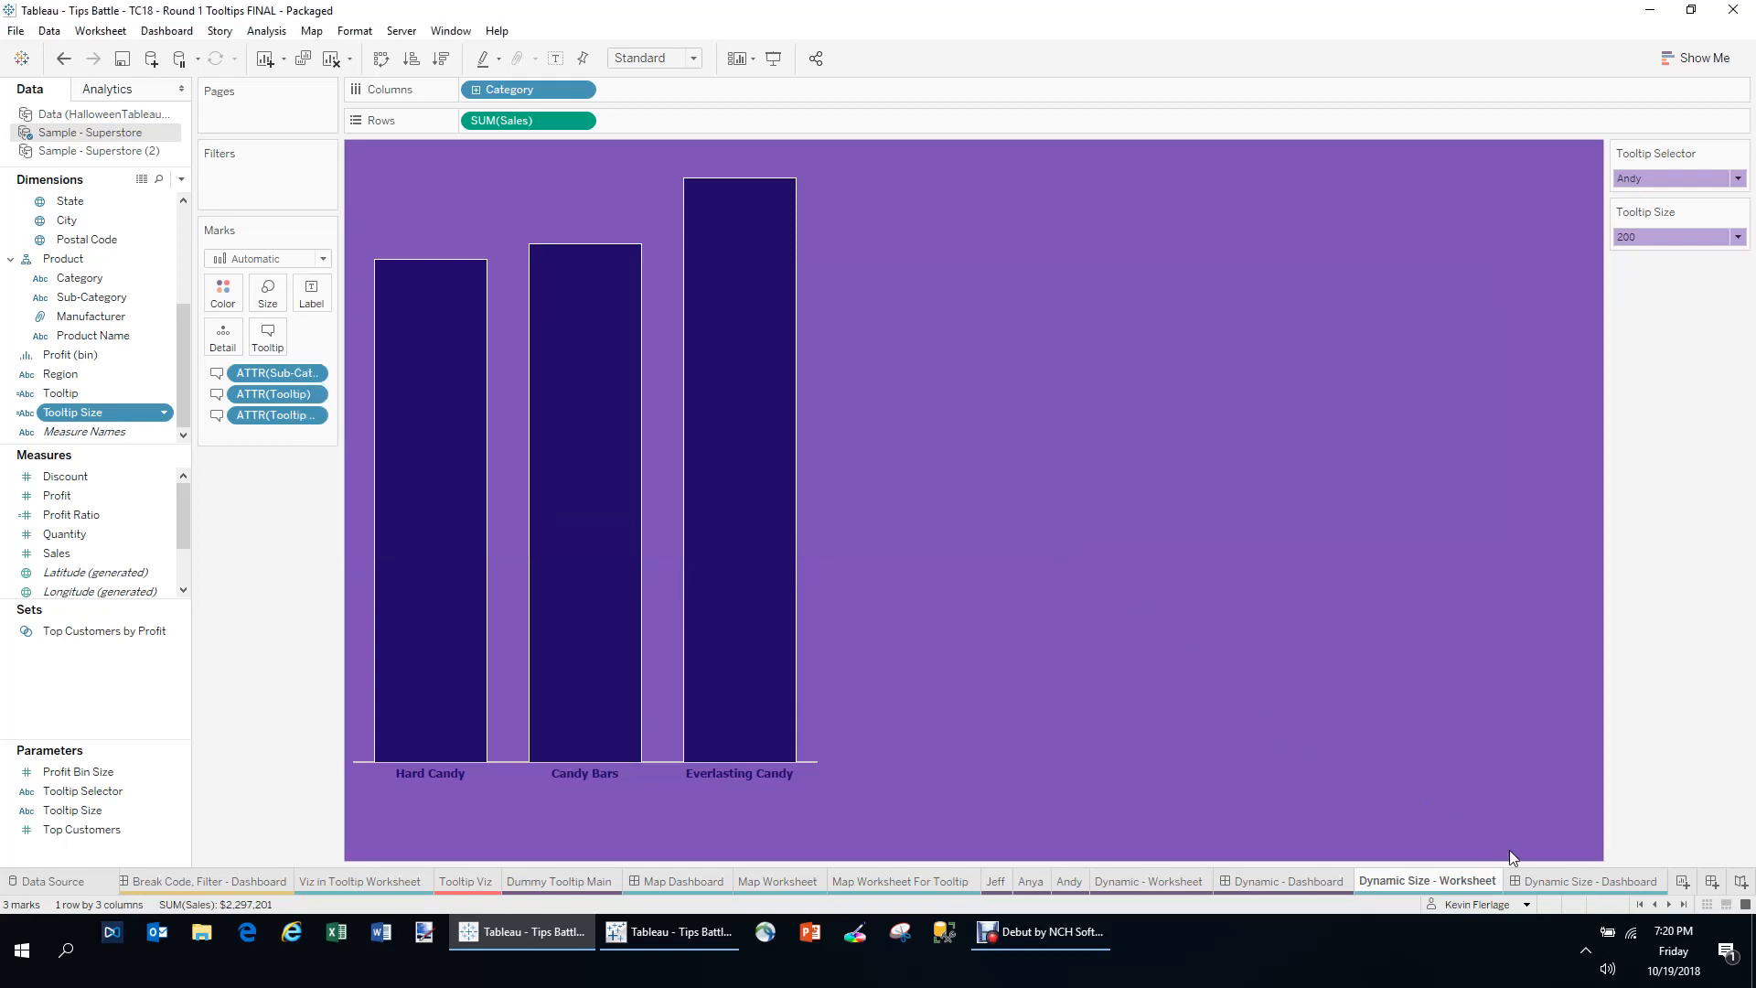
- Set Tooltip Size to 300 on Dynamic Size - Dashboard, checking the Everlasting Candy bar's tooltip before and after the change
click(1556, 882)
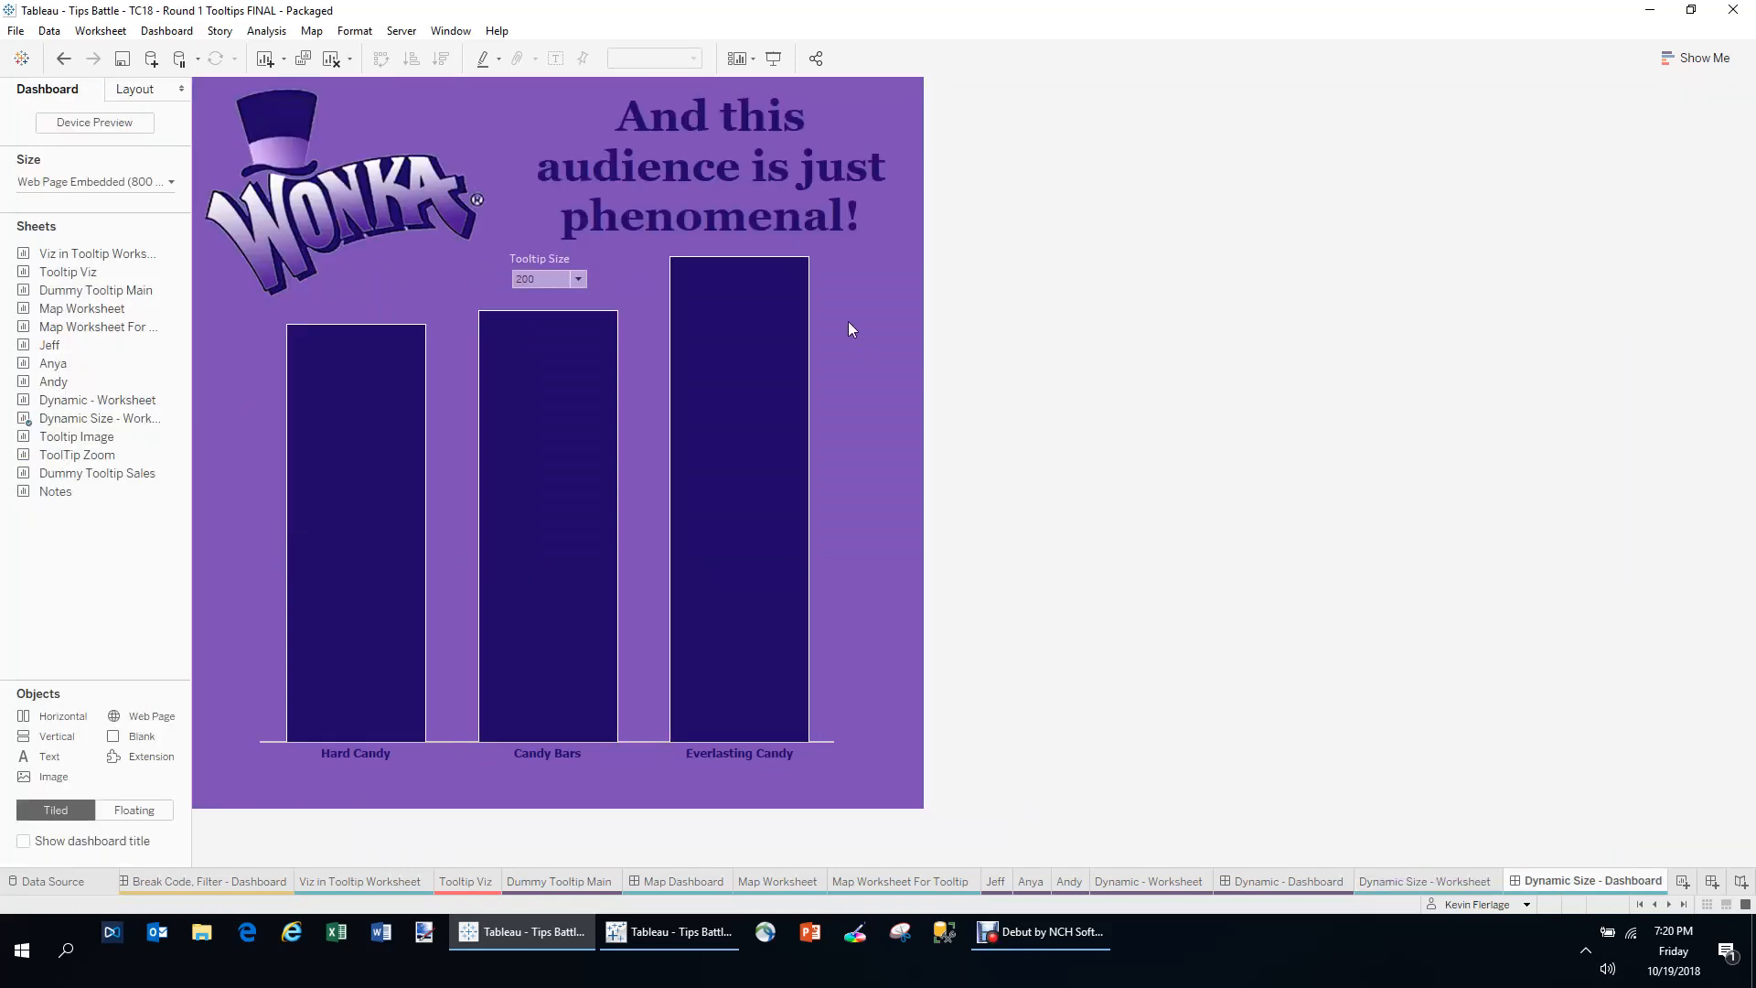
mouse_move(744, 386)
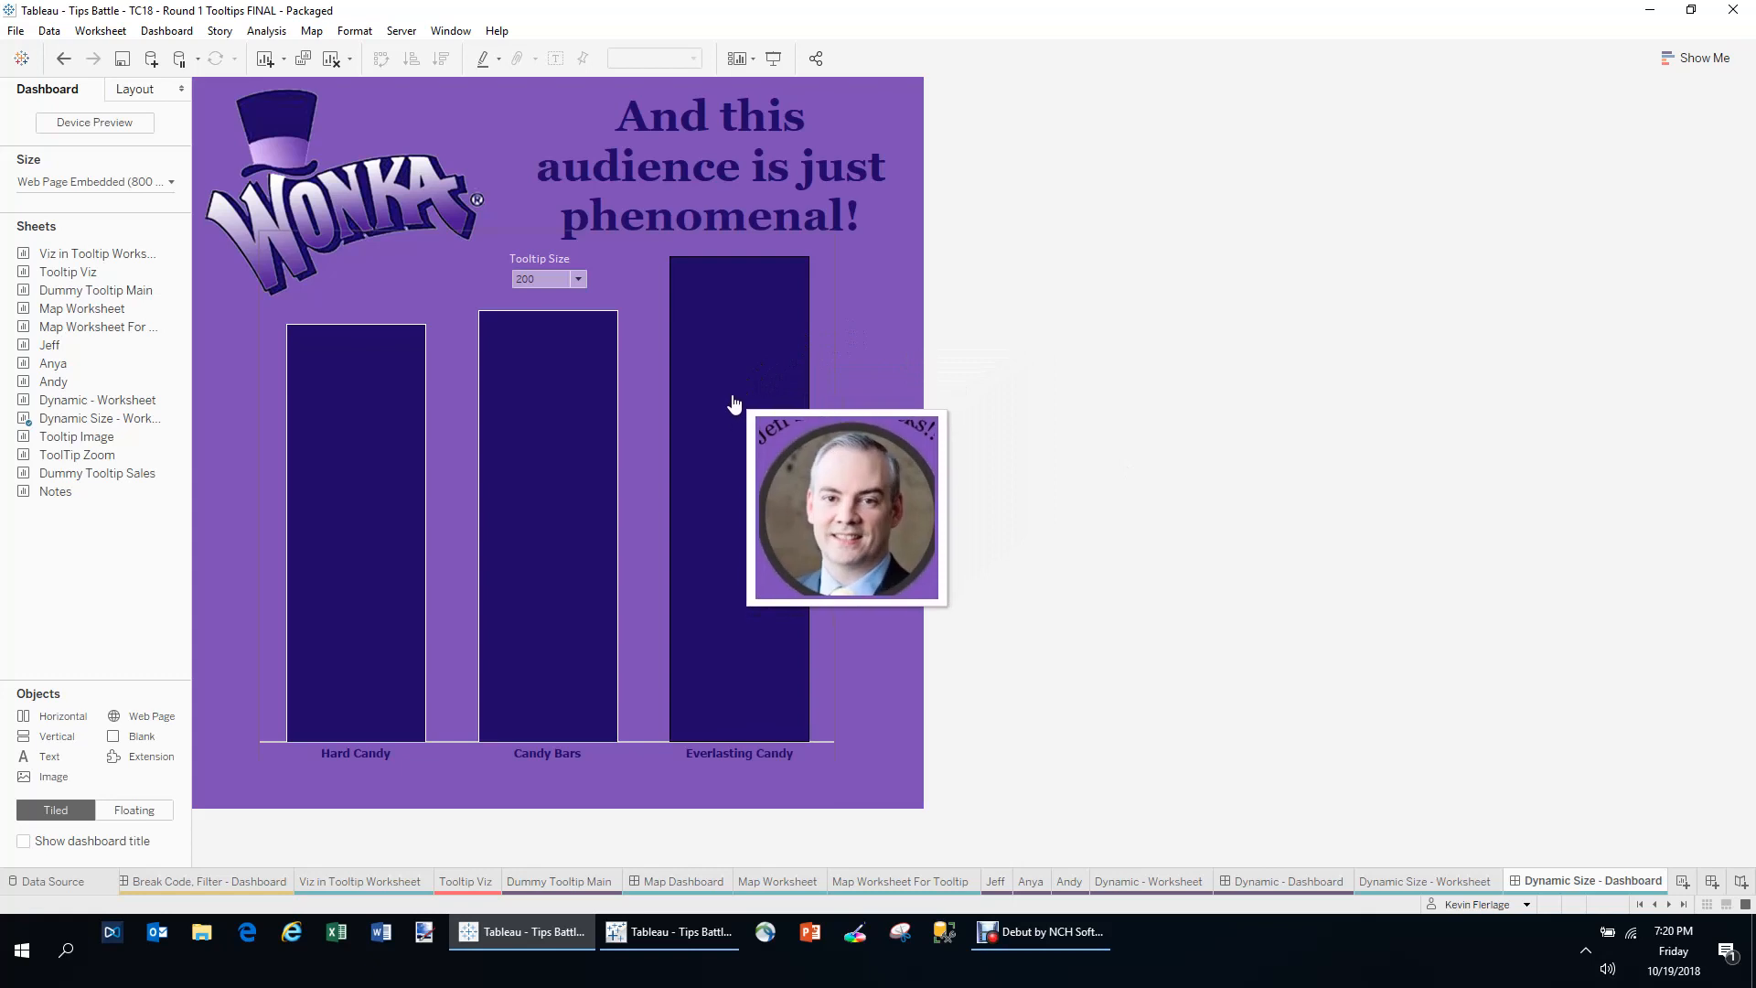
click(579, 280)
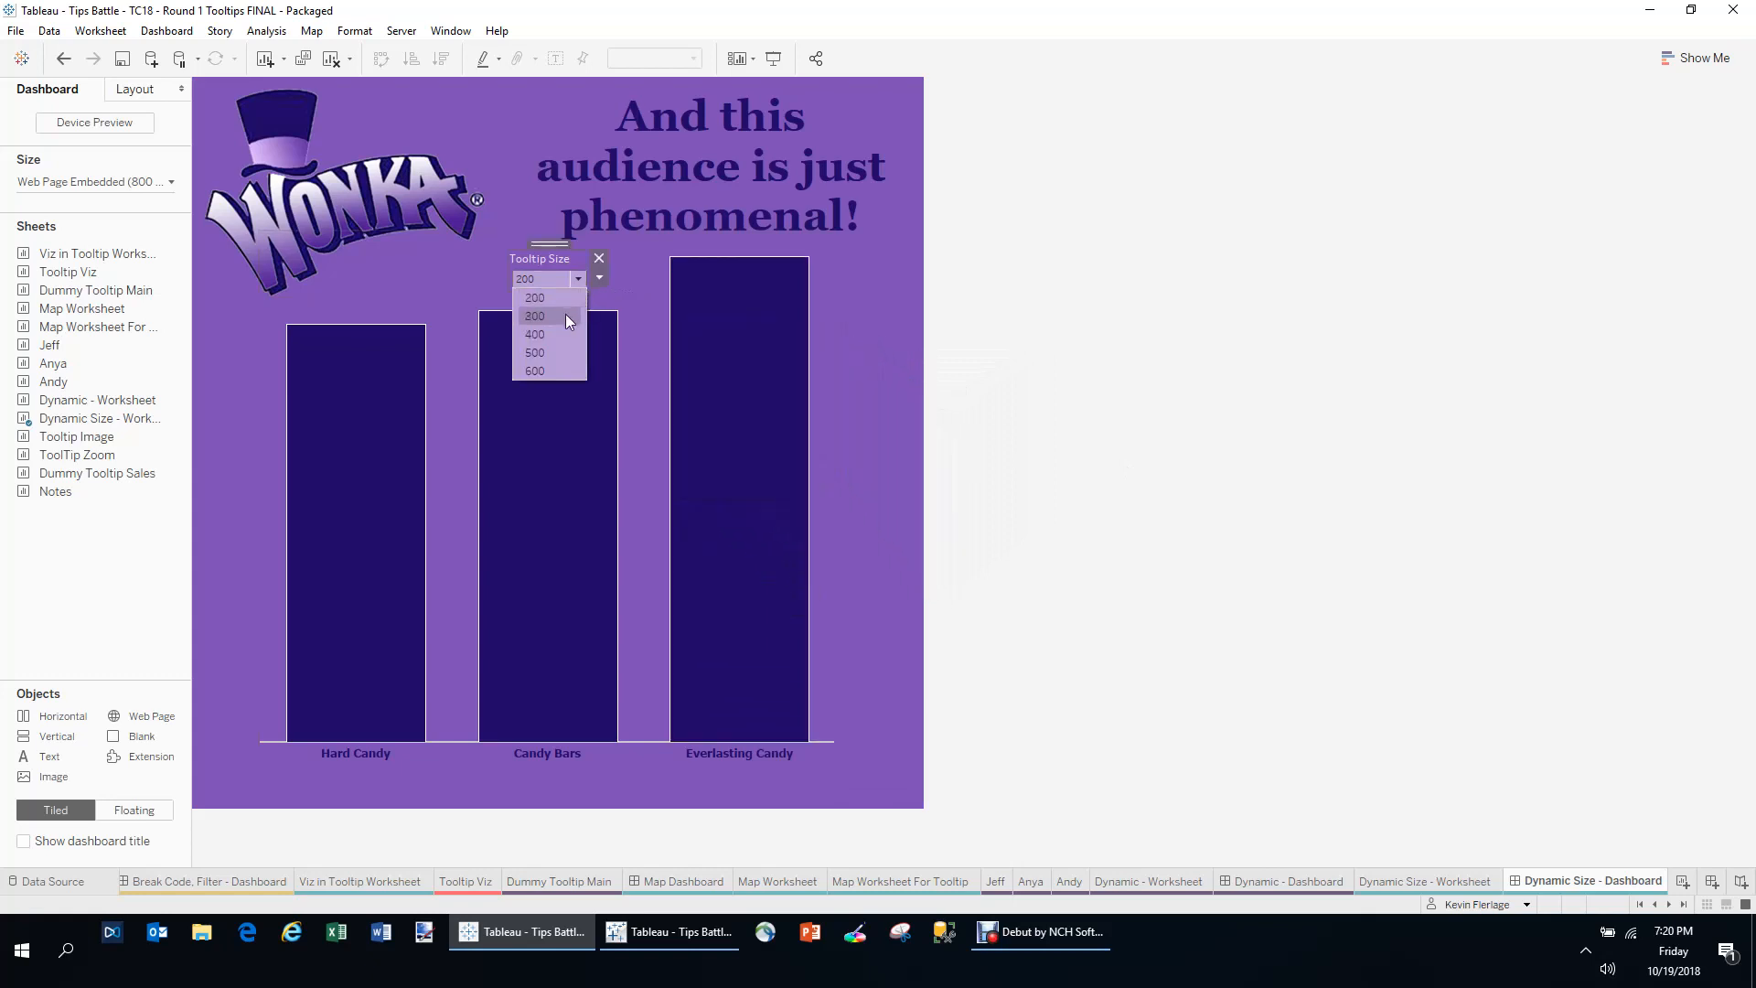
click(566, 315)
mouse_move(695, 347)
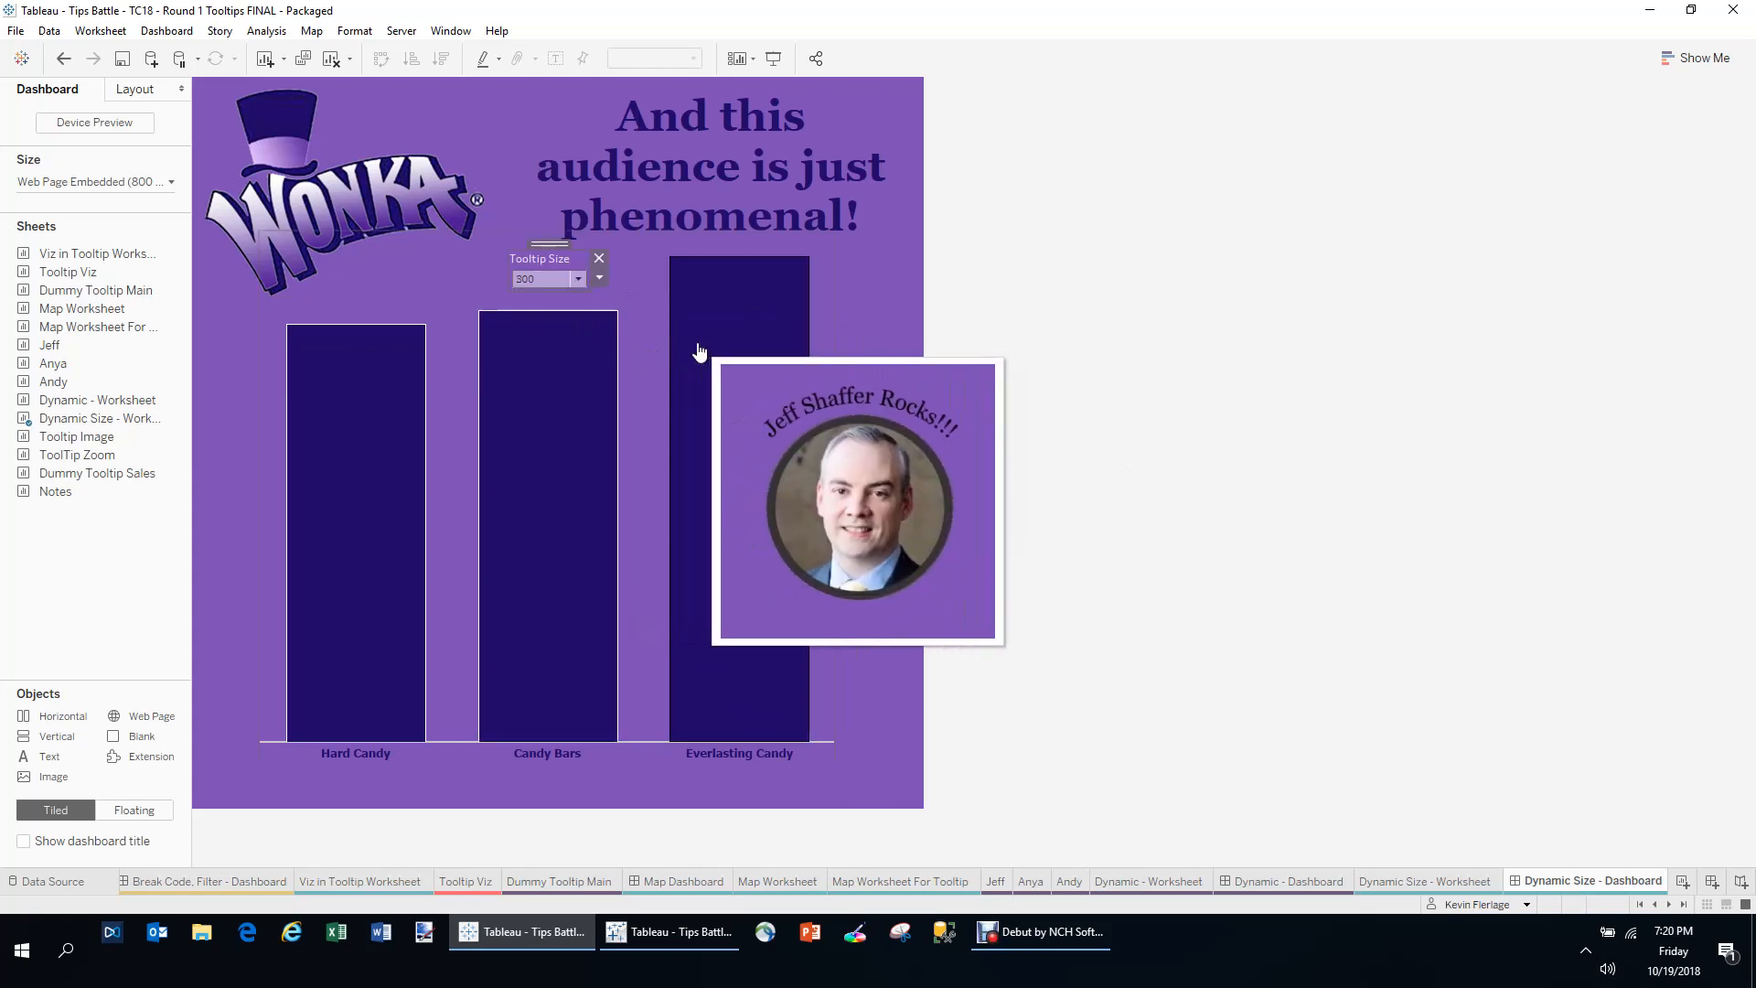